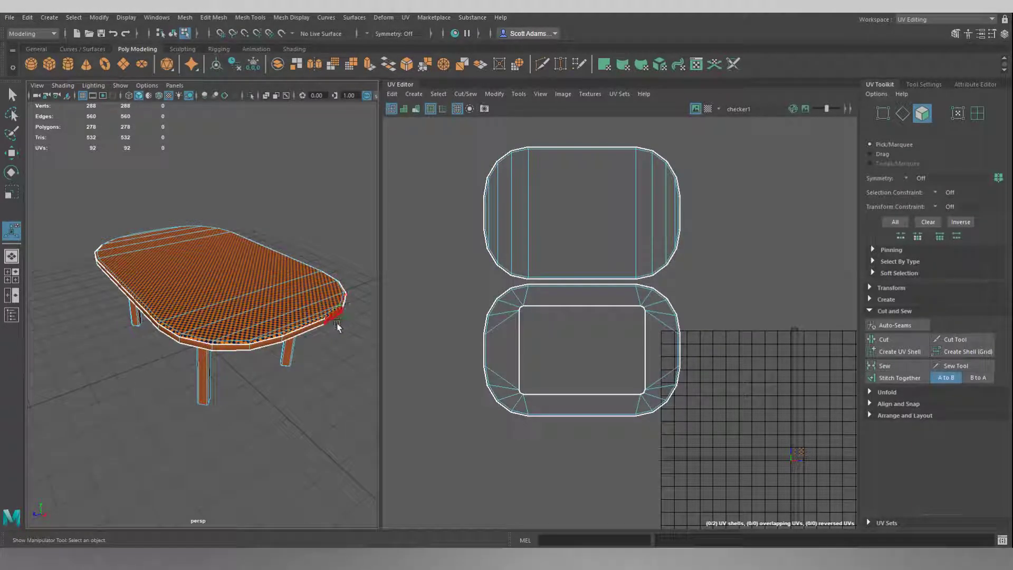
# Inspect the checker texture on the table's legs, underside and supporting frame from several angles.
pyautogui.keyDown('alt'); pyautogui.moveTo(375, 253); pyautogui.dragTo(303, 245); pyautogui.keyUp('alt')
pyautogui.scroll(4, 267, 276)
pyautogui.keyDown('alt'); pyautogui.moveTo(360, 323); pyautogui.dragTo(325, 311); pyautogui.keyUp('alt')
pyautogui.keyDown('alt'); pyautogui.moveTo(184, 324); pyautogui.dragTo(236, 362); pyautogui.keyUp('alt')
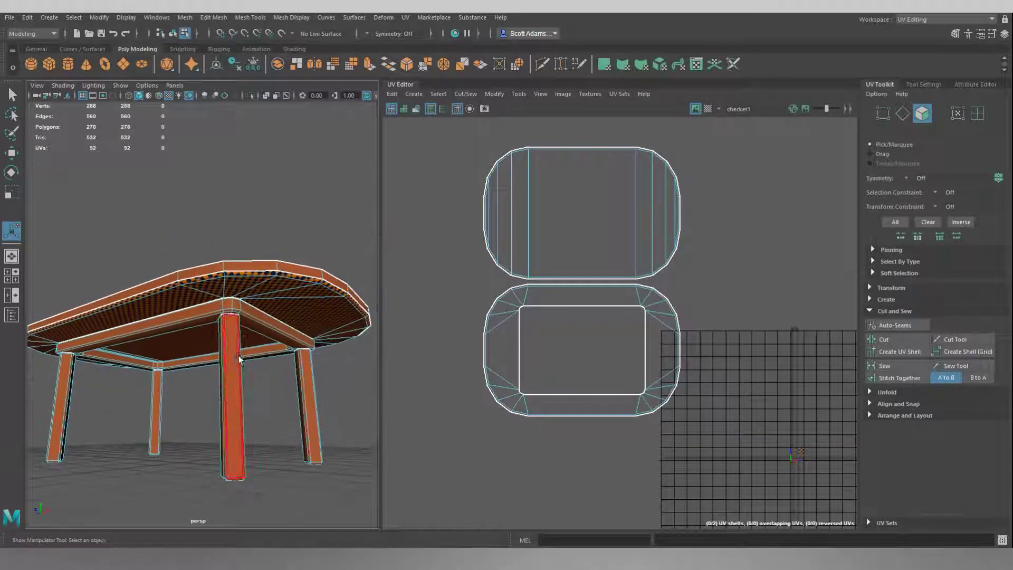
pyautogui.scroll(5, 237, 361)
pyautogui.scroll(-3, 253, 323)
pyautogui.keyDown('alt'); pyautogui.moveTo(272, 321); pyautogui.dragTo(247, 309); pyautogui.keyUp('alt')
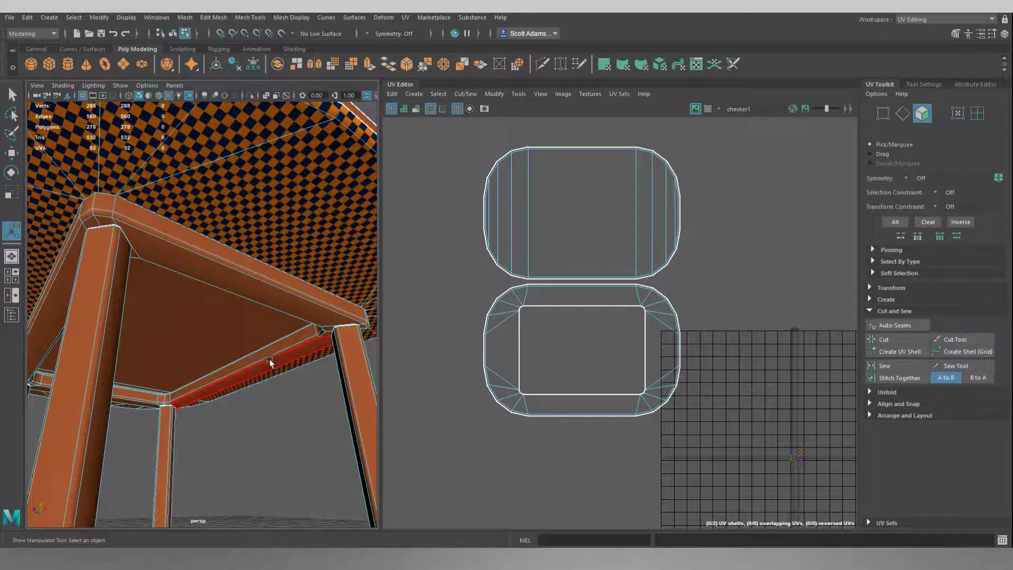
pyautogui.keyDown('alt'); pyautogui.moveTo(150, 284); pyautogui.dragTo(172, 287); pyautogui.keyUp('alt')
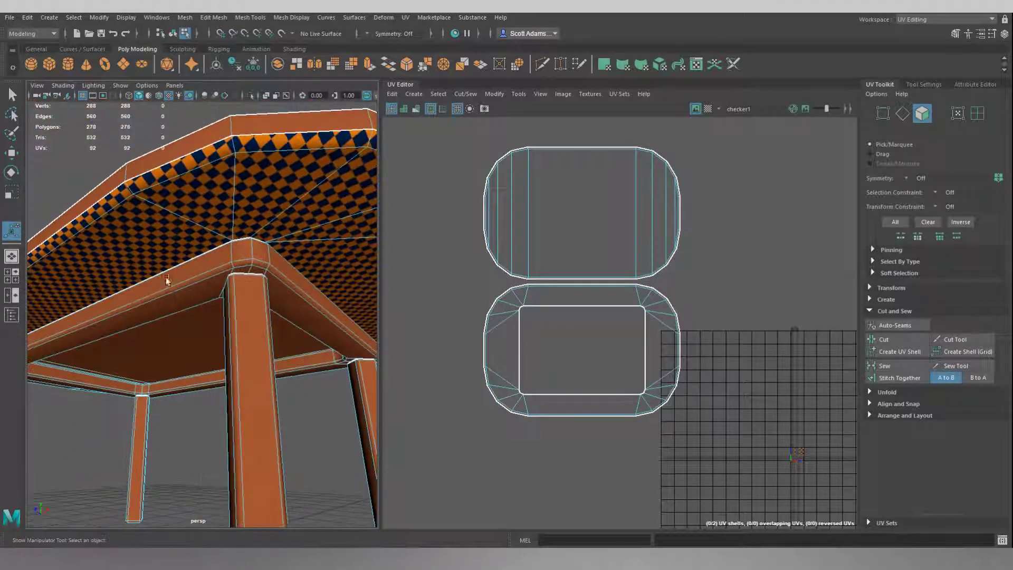
pyautogui.keyDown('alt'); pyautogui.moveTo(296, 253); pyautogui.dragTo(269, 277); pyautogui.keyUp('alt')
pyautogui.keyDown('alt'); pyautogui.moveTo(261, 336); pyautogui.dragTo(339, 313); pyautogui.keyUp('alt')
pyautogui.keyDown('alt'); pyautogui.moveTo(238, 364); pyautogui.dragTo(234, 303, button='middle'); pyautogui.keyUp('alt')
pyautogui.keyDown('alt'); pyautogui.moveTo(235, 304); pyautogui.dragTo(290, 375); pyautogui.keyUp('alt')
pyautogui.scroll(-5, 292, 378)
pyautogui.scroll(-3, 294, 379)
pyautogui.keyDown('alt'); pyautogui.moveTo(235, 354); pyautogui.dragTo(326, 354); pyautogui.keyUp('alt')
pyautogui.scroll(5, 326, 354)
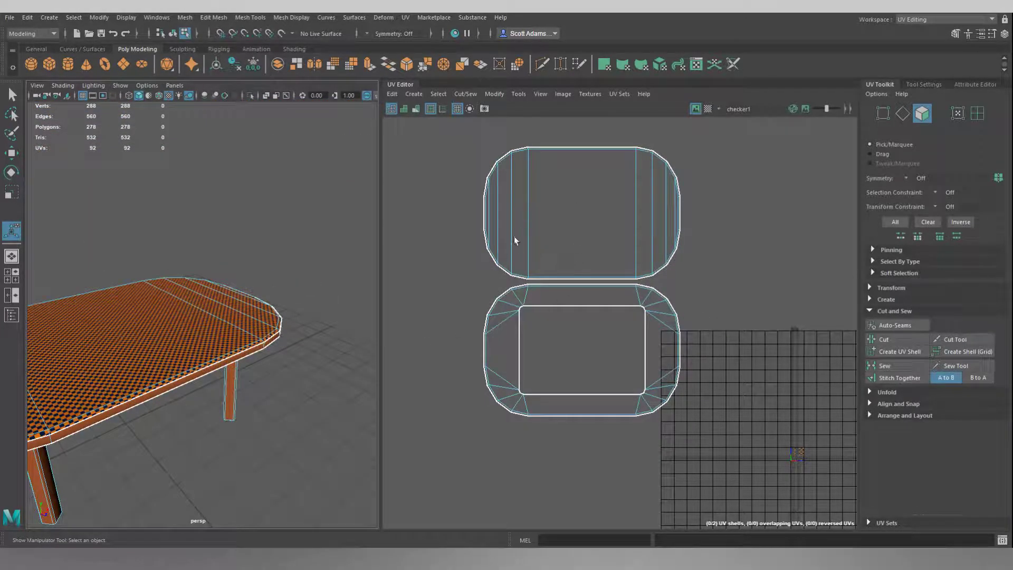
# Inspect the outer rim of the tabletop from below and from the side.
pyautogui.click(133, 352)
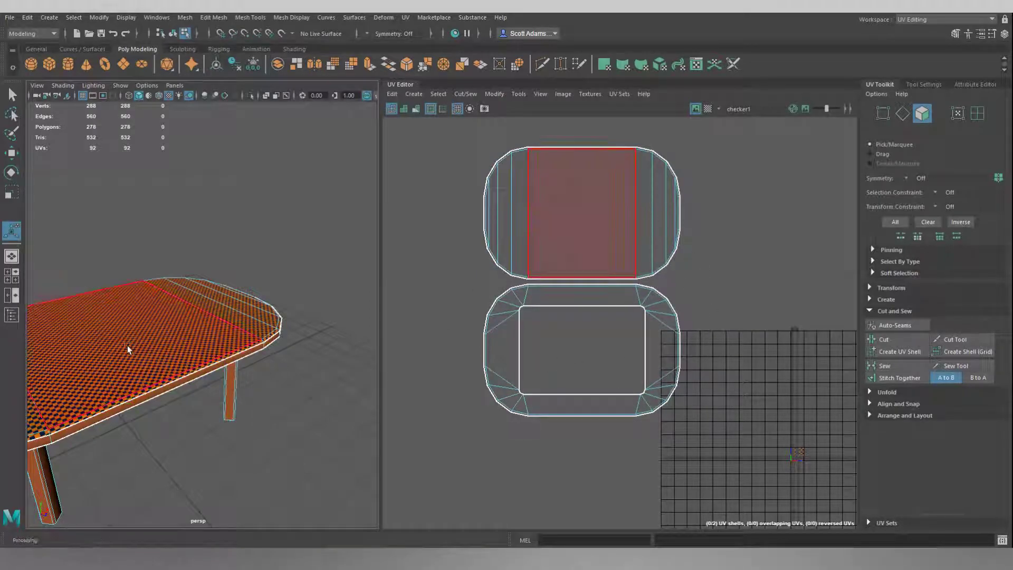
pyautogui.keyDown('alt'); pyautogui.moveTo(341, 343); pyautogui.dragTo(287, 254); pyautogui.keyUp('alt')
pyautogui.keyDown('alt'); pyautogui.moveTo(318, 291); pyautogui.dragTo(346, 344); pyautogui.keyUp('alt')
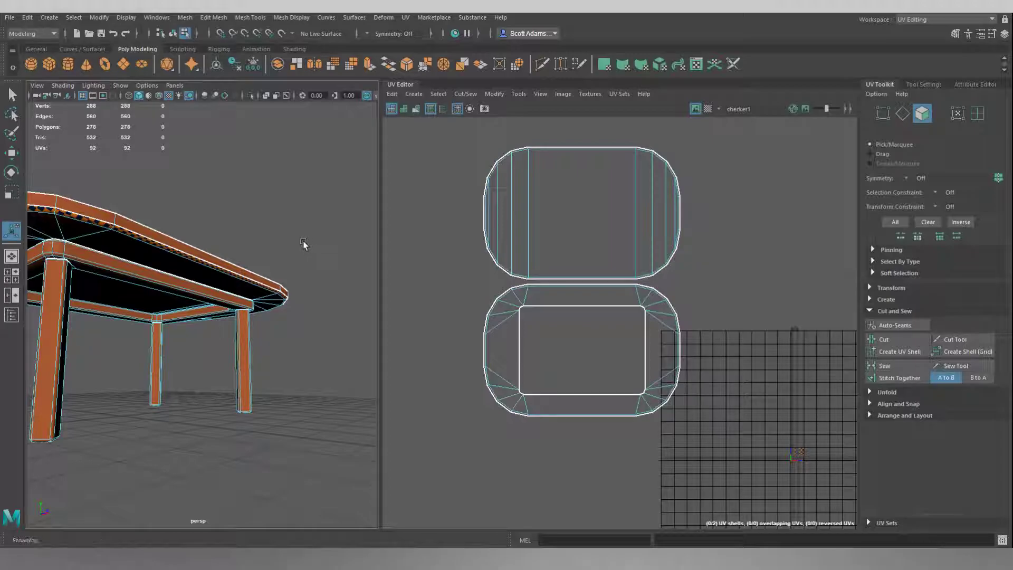
pyautogui.keyDown('alt'); pyautogui.moveTo(284, 239); pyautogui.dragTo(138, 412); pyautogui.keyUp('alt')
pyautogui.keyDown('alt'); pyautogui.moveTo(77, 417); pyautogui.dragTo(193, 391, button='middle'); pyautogui.keyUp('alt')
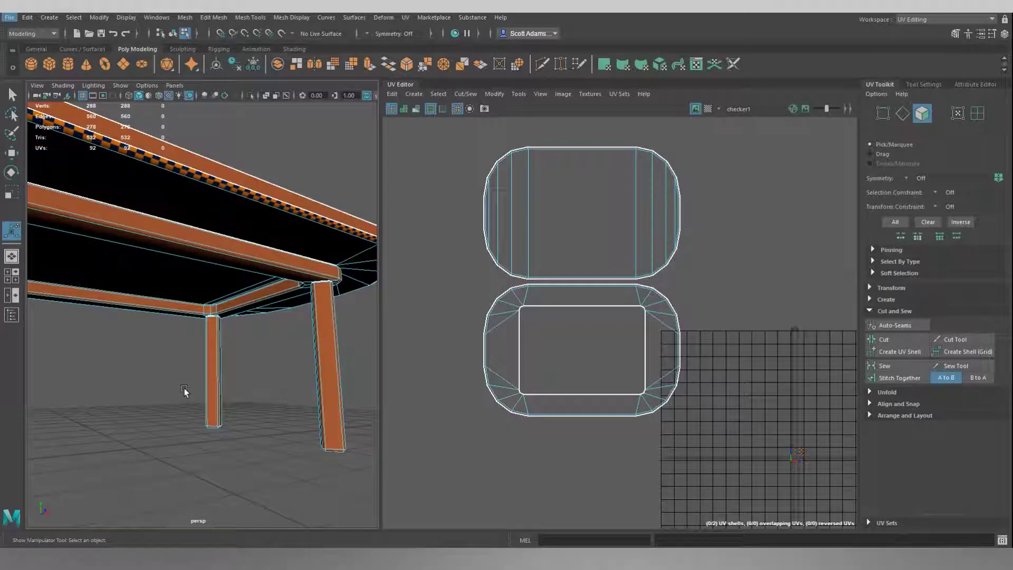
pyautogui.keyDown('alt'); pyautogui.moveTo(184, 388); pyautogui.dragTo(176, 369); pyautogui.keyUp('alt')
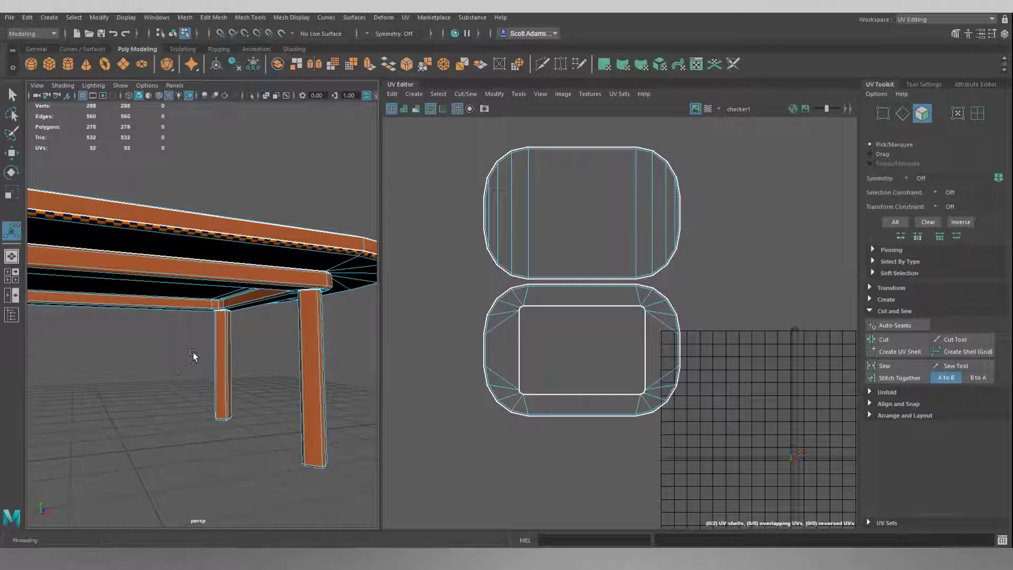
pyautogui.keyDown('alt'); pyautogui.moveTo(281, 337); pyautogui.dragTo(272, 345); pyautogui.keyUp('alt')
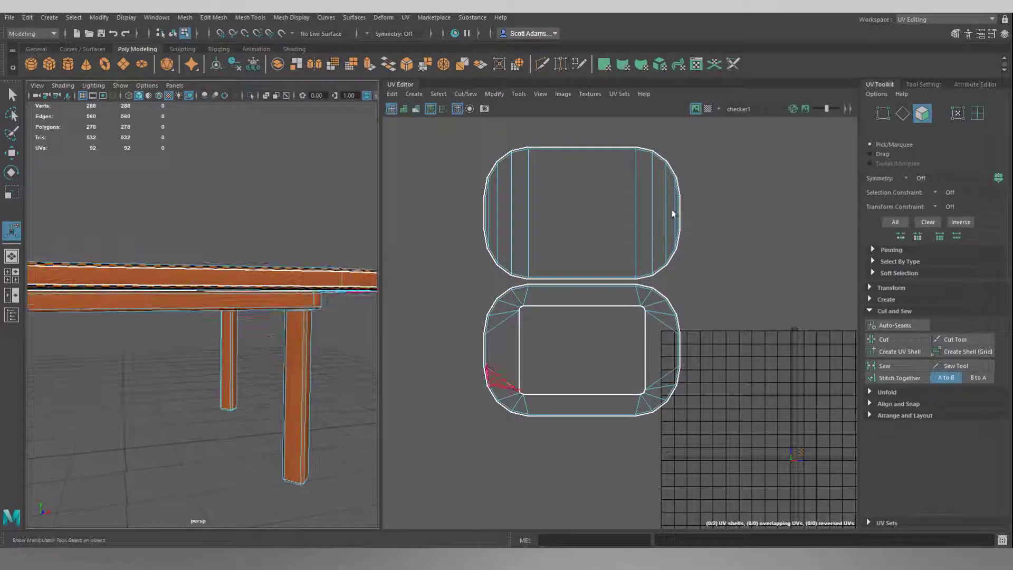
# Select the whole loop of faces running around the tabletop's outer rim.
pyautogui.moveTo(315, 189); pyautogui.dragTo(313, 205, button='right')
pyautogui.keyDown('alt'); pyautogui.moveTo(346, 211); pyautogui.dragTo(233, 230); pyautogui.keyUp('alt')
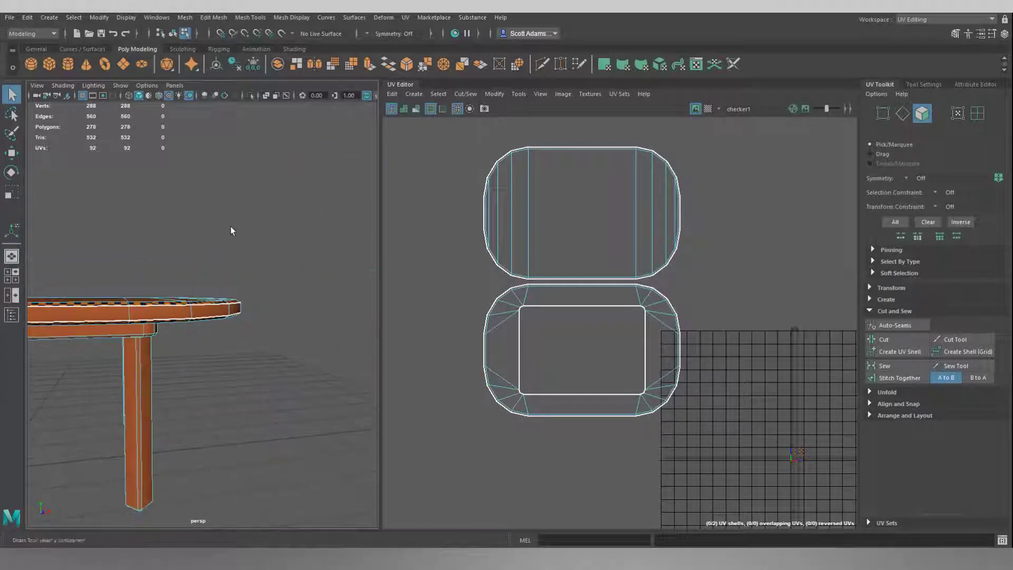
pyautogui.moveTo(225, 212); pyautogui.dragTo(224, 240, button='right')
pyautogui.click(144, 312)
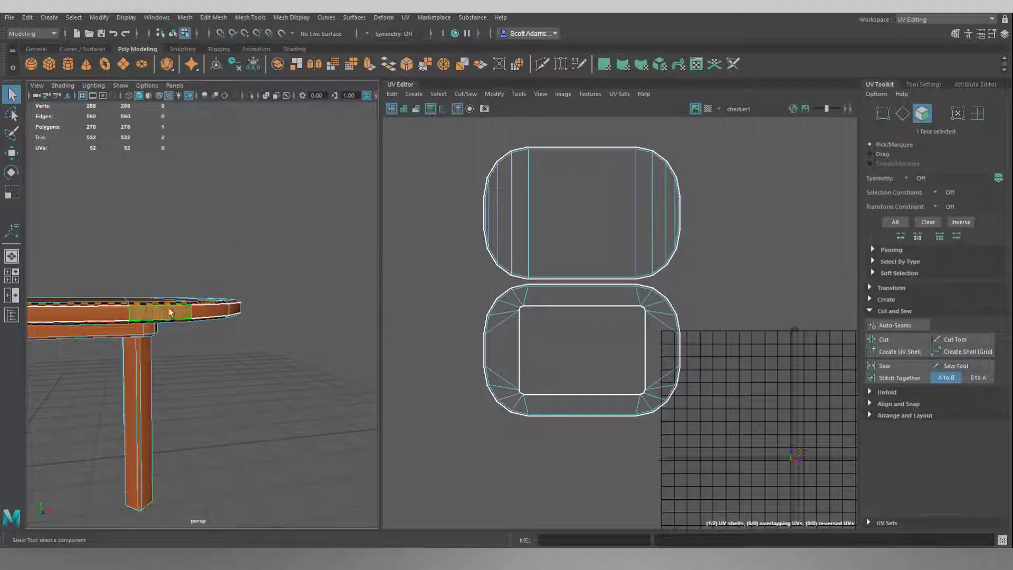
pyautogui.keyDown('shift'); pyautogui.doubleClick(204, 311); pyautogui.keyUp('shift')
# Project new UVs onto the selected rim faces and check the checker pattern along the table's edge.
pyautogui.keyDown('alt'); pyautogui.moveTo(282, 311); pyautogui.dragTo(101, 313); pyautogui.keyUp('alt')
pyautogui.keyDown('alt'); pyautogui.moveTo(282, 297); pyautogui.dragTo(237, 293, button='middle'); pyautogui.keyUp('alt')
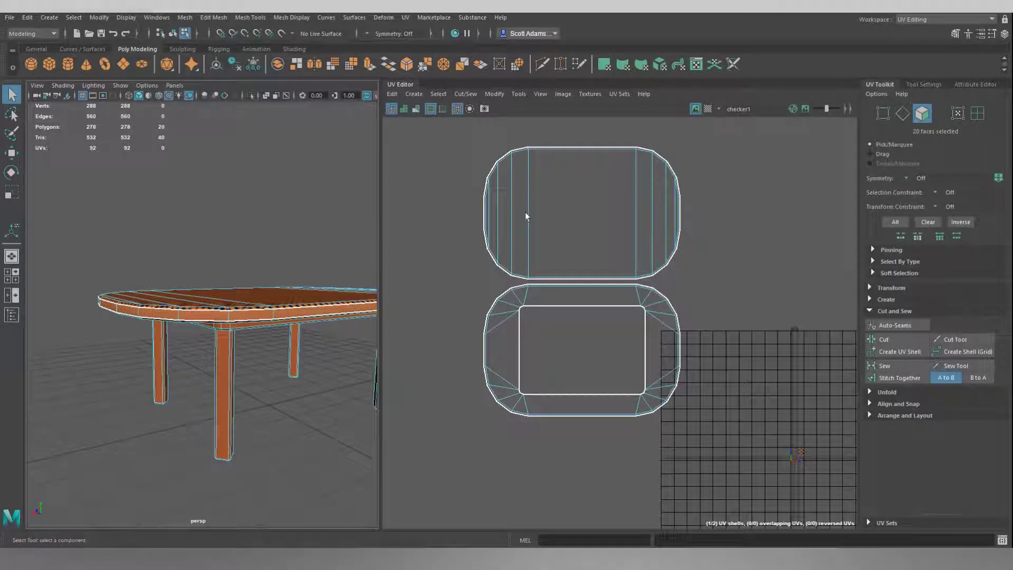
pyautogui.click(417, 96)
pyautogui.click(442, 170)
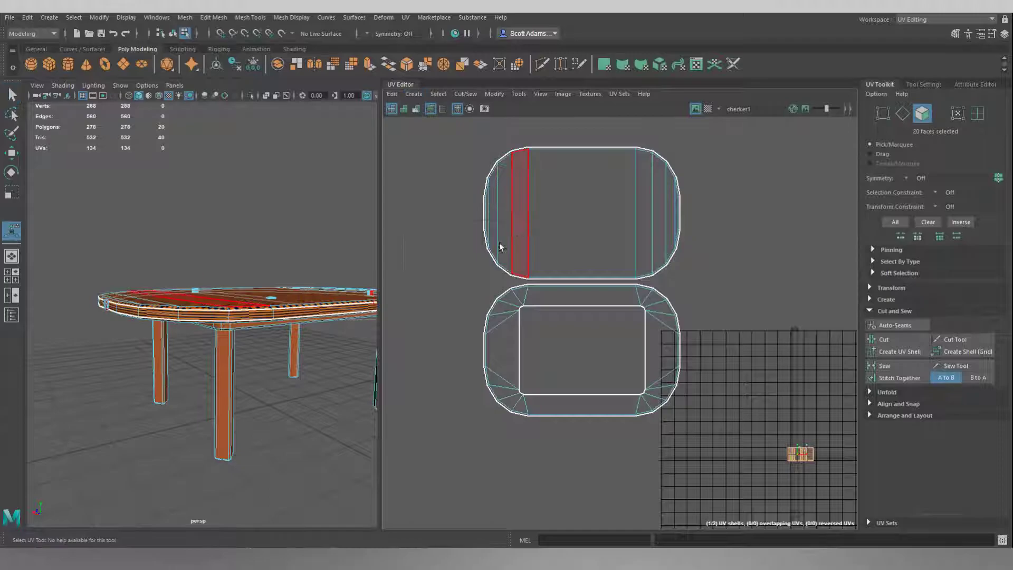
pyautogui.keyDown('alt'); pyautogui.moveTo(285, 283); pyautogui.dragTo(431, 289); pyautogui.keyUp('alt')
pyautogui.keyDown('alt'); pyautogui.moveTo(160, 325); pyautogui.dragTo(233, 294); pyautogui.keyUp('alt')
pyautogui.keyDown('alt'); pyautogui.moveTo(251, 338); pyautogui.dragTo(289, 289); pyautogui.keyUp('alt')
pyautogui.scroll(3, 289, 286)
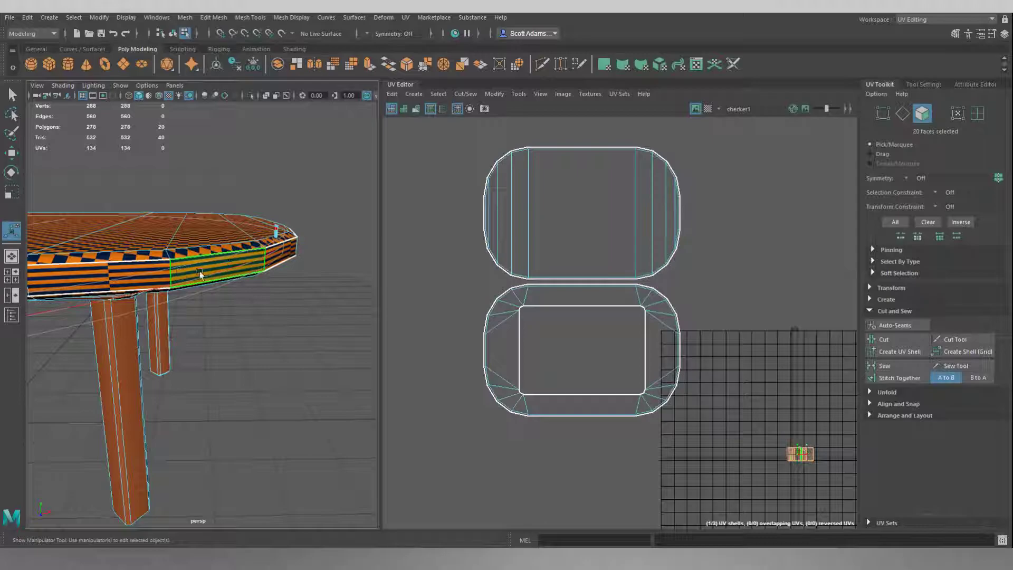
# Stretch the rim's UV shell horizontally into a long strip so the checkers on the rim become roughly square.
pyautogui.press('r')
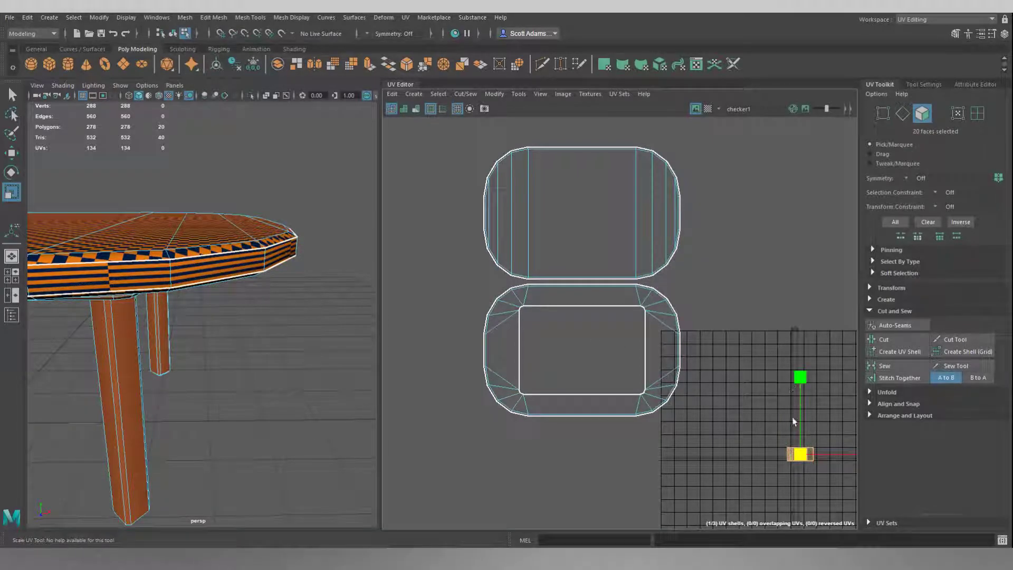
pyautogui.keyDown('alt'); pyautogui.moveTo(754, 410); pyautogui.dragTo(686, 396, button='middle'); pyautogui.keyUp('alt')
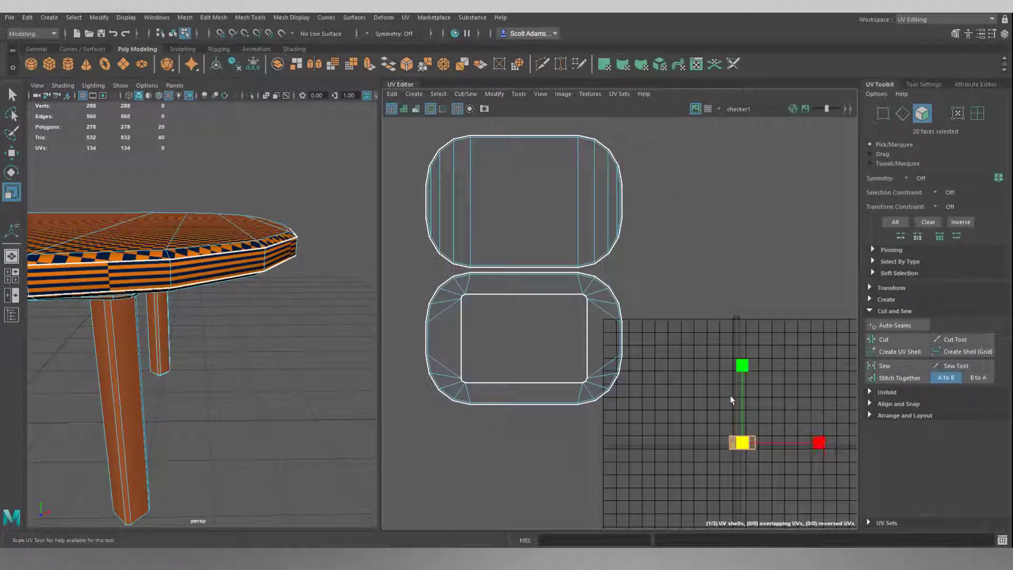
pyautogui.moveTo(820, 442); pyautogui.dragTo(1012, 445)
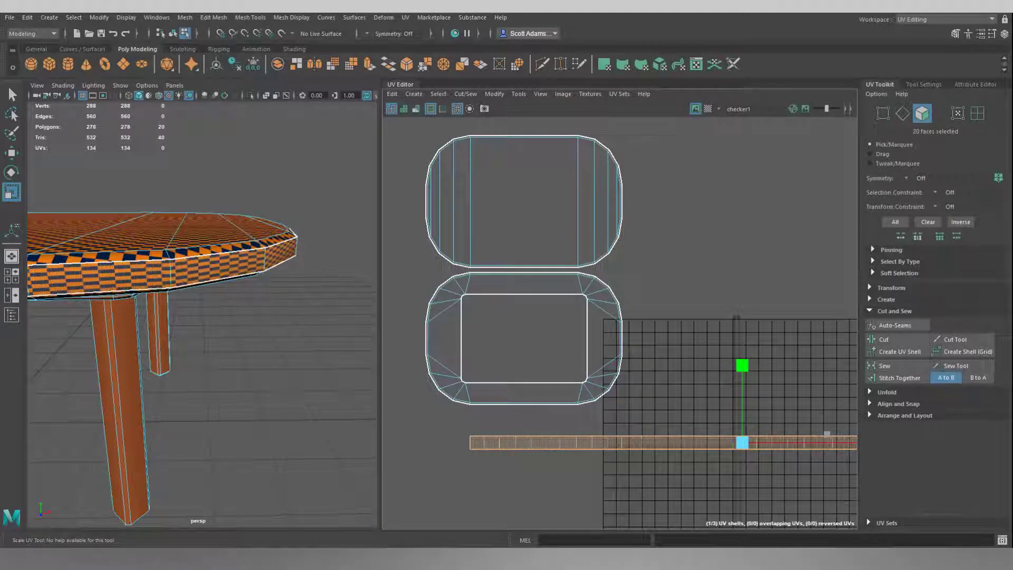
pyautogui.moveTo(819, 447); pyautogui.dragTo(940, 423)
pyautogui.scroll(5, 176, 235)
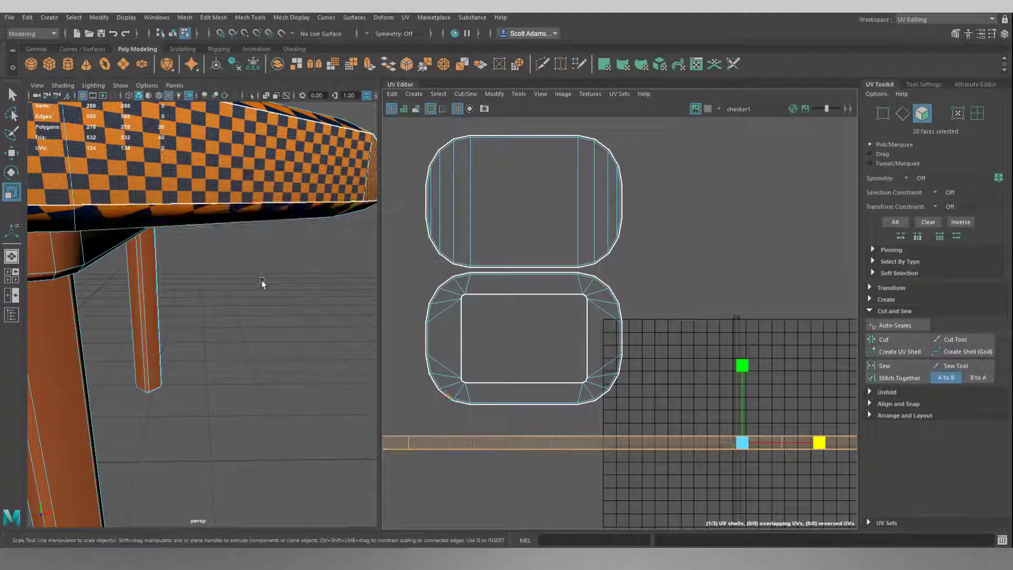
pyautogui.keyDown('alt'); pyautogui.moveTo(246, 278); pyautogui.dragTo(240, 305); pyautogui.keyUp('alt')
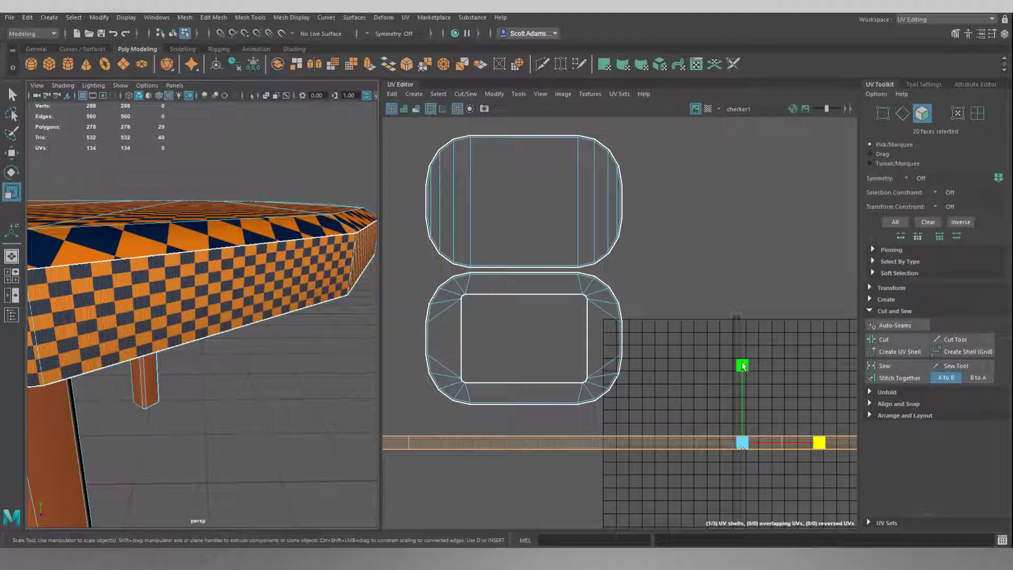
# Scale the rim's UV strip down uniformly until its checker size matches the tabletop's.
pyautogui.moveTo(742, 443); pyautogui.dragTo(691, 486)
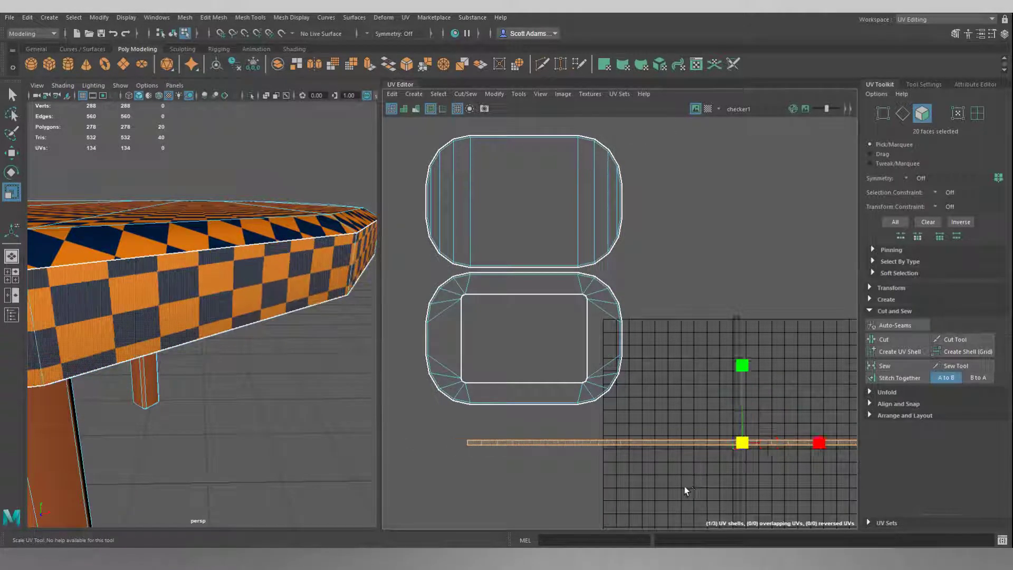
pyautogui.keyDown('alt'); pyautogui.moveTo(191, 316); pyautogui.dragTo(333, 326); pyautogui.keyUp('alt')
pyautogui.scroll(-5, 330, 330)
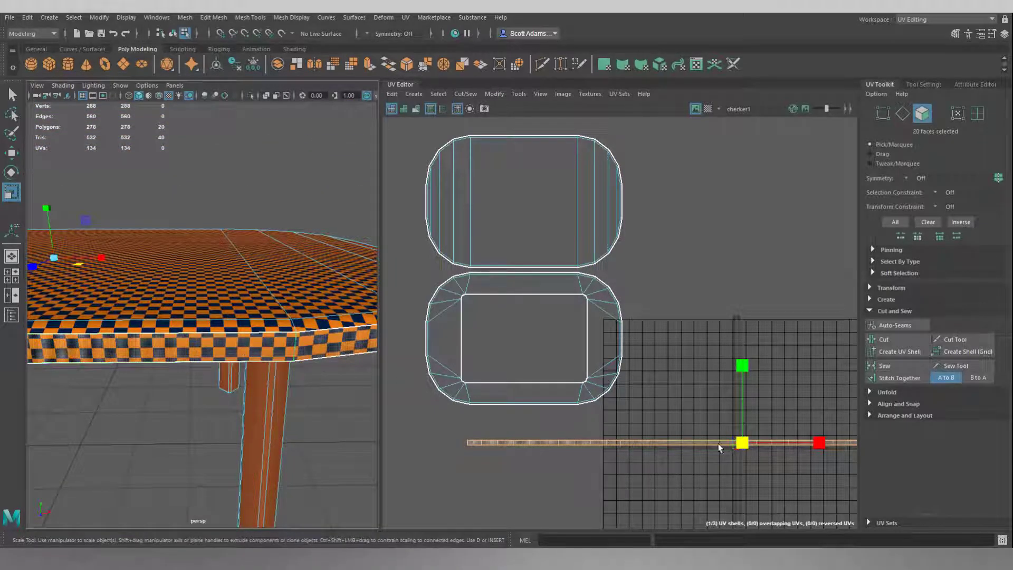
pyautogui.moveTo(741, 445); pyautogui.dragTo(732, 453)
pyautogui.click(683, 293)
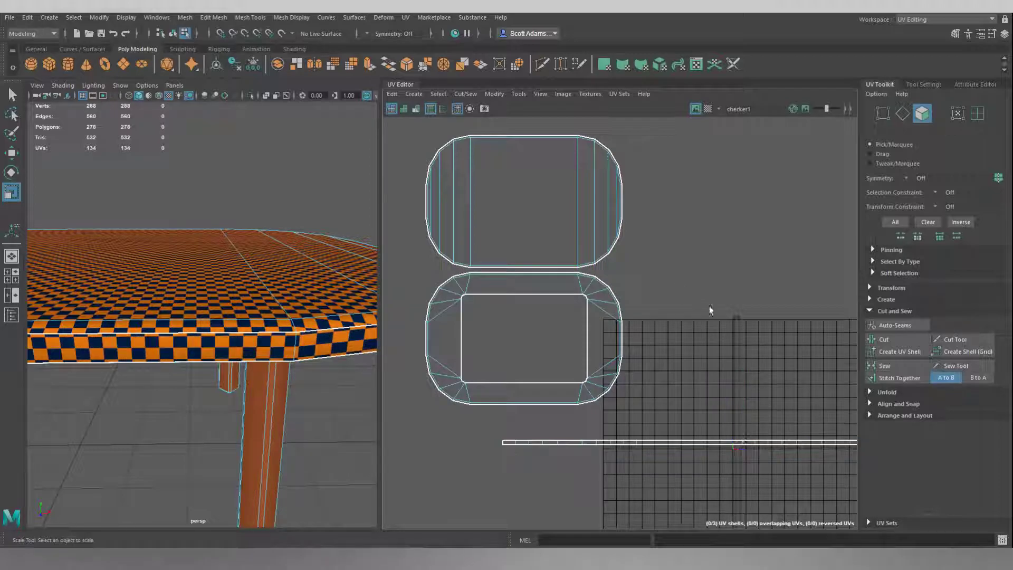
# Stitch the tabletop, rim strip and underside shells together along their adjoining long straight edges.
pyautogui.moveTo(682, 293); pyautogui.dragTo(679, 262, button='right')
pyautogui.click(552, 269)
pyautogui.keyDown('shift'); pyautogui.click(551, 268); pyautogui.keyUp('shift')
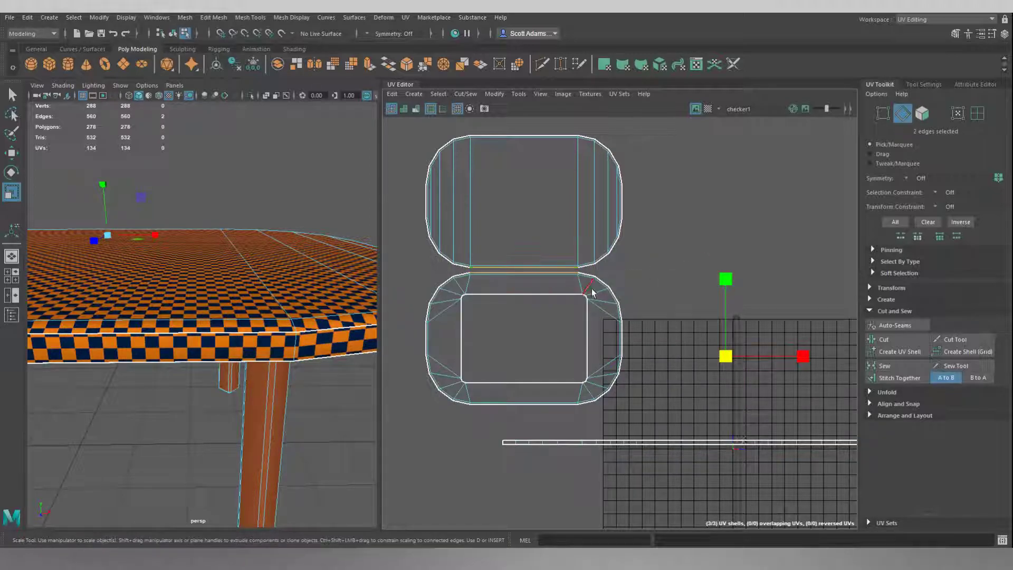
pyautogui.click(902, 377)
pyautogui.click(733, 272)
pyautogui.keyDown('alt'); pyautogui.moveTo(647, 240); pyautogui.dragTo(802, 288, button='middle'); pyautogui.keyUp('alt')
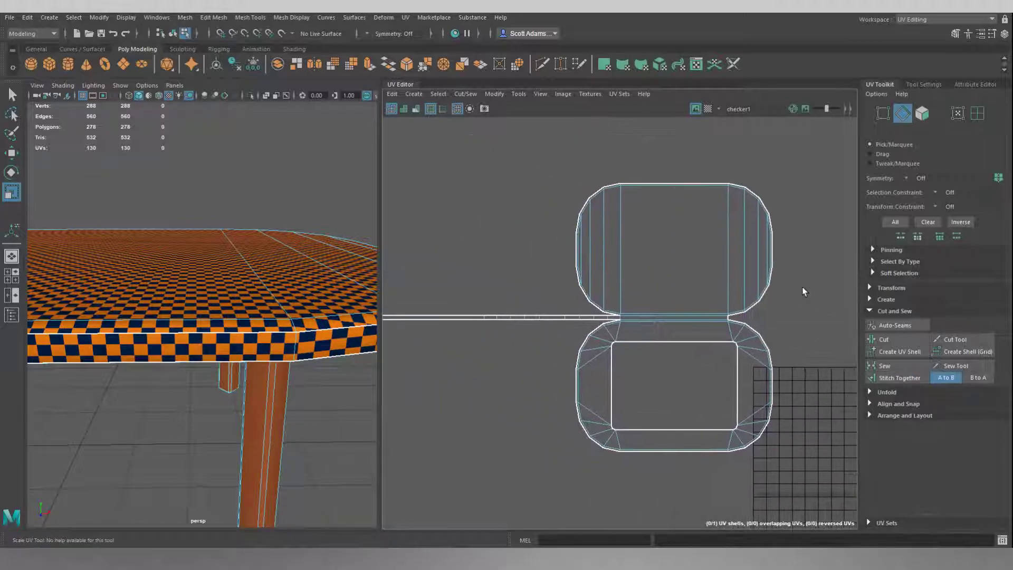
# Cut the rim strip across at the cross edge just left of the joined tabletop and underside corner.
pyautogui.scroll(2, 600, 316)
pyautogui.click(594, 319)
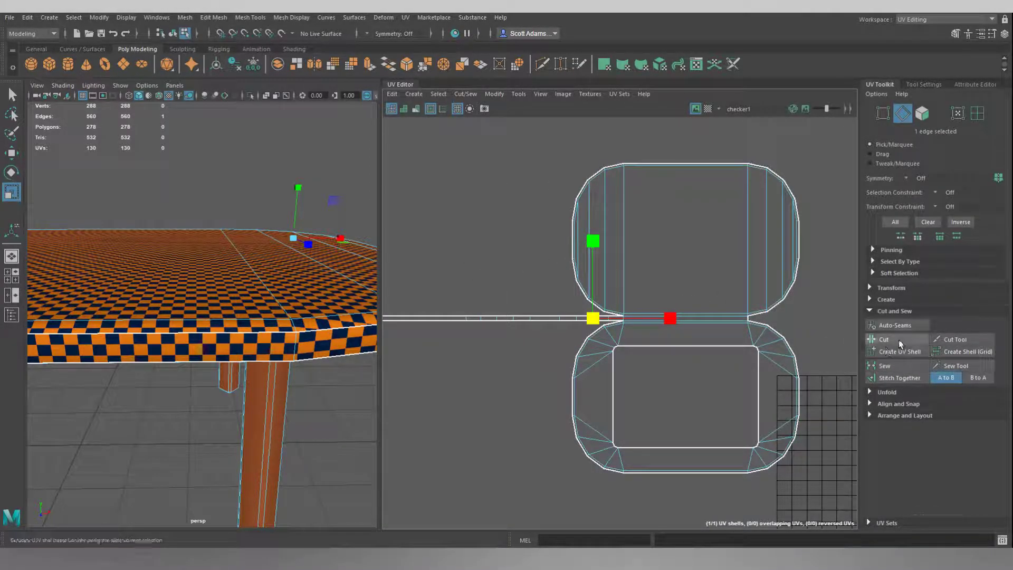
pyautogui.click(490, 277)
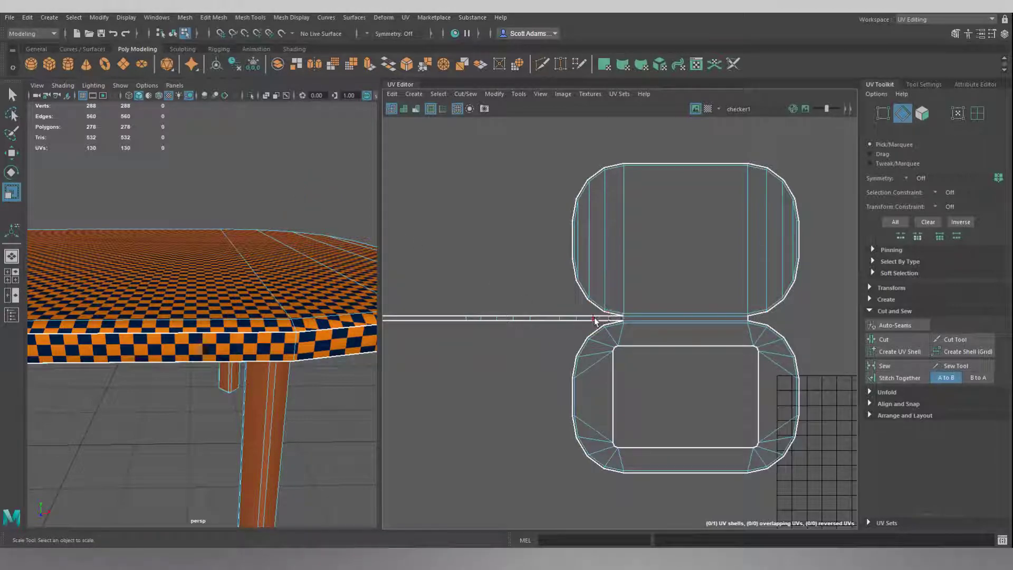
pyautogui.scroll(2, 594, 321)
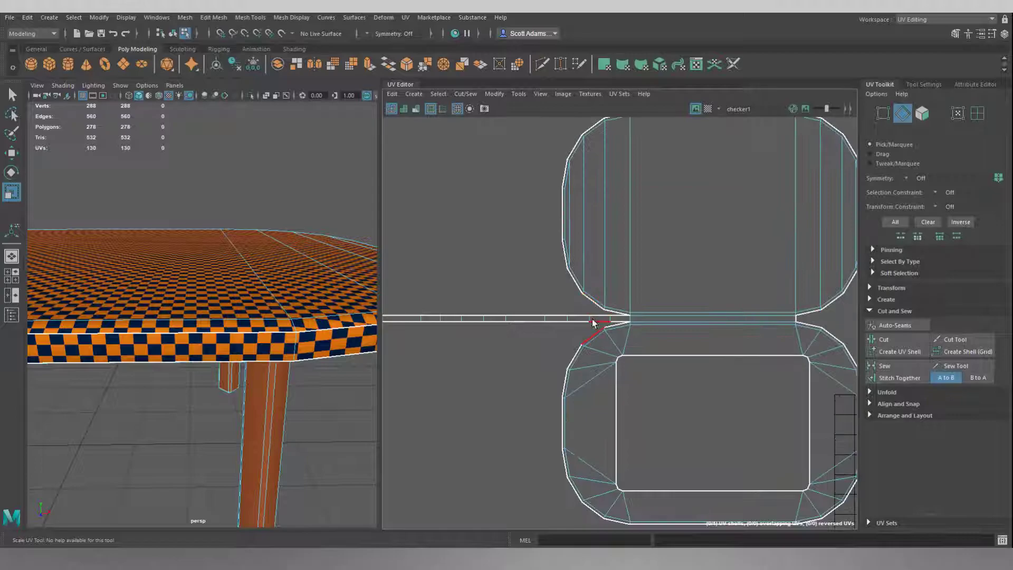
pyautogui.click(590, 318)
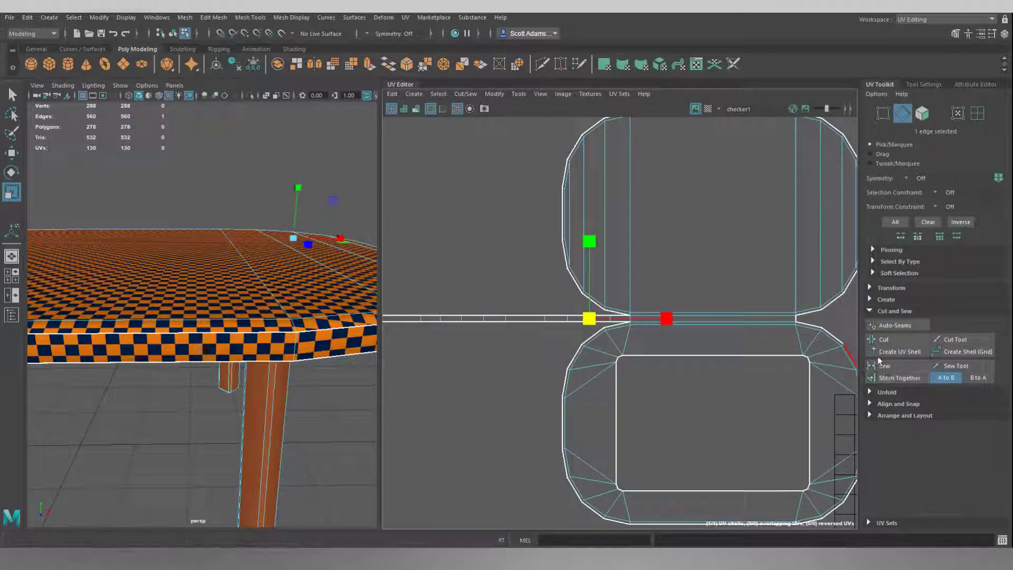
pyautogui.press('q')
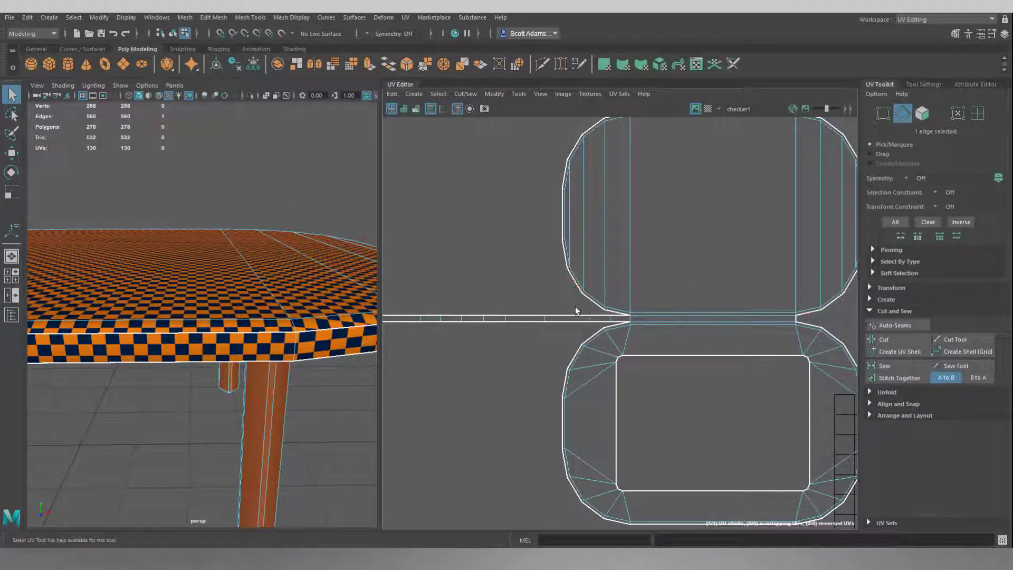
pyautogui.scroll(2, 600, 290)
pyautogui.click(884, 339)
# Stitch the detached rim strip's long end segment to the matching short straight edge of the tabletop shell.
pyautogui.click(504, 328)
pyautogui.click(504, 323)
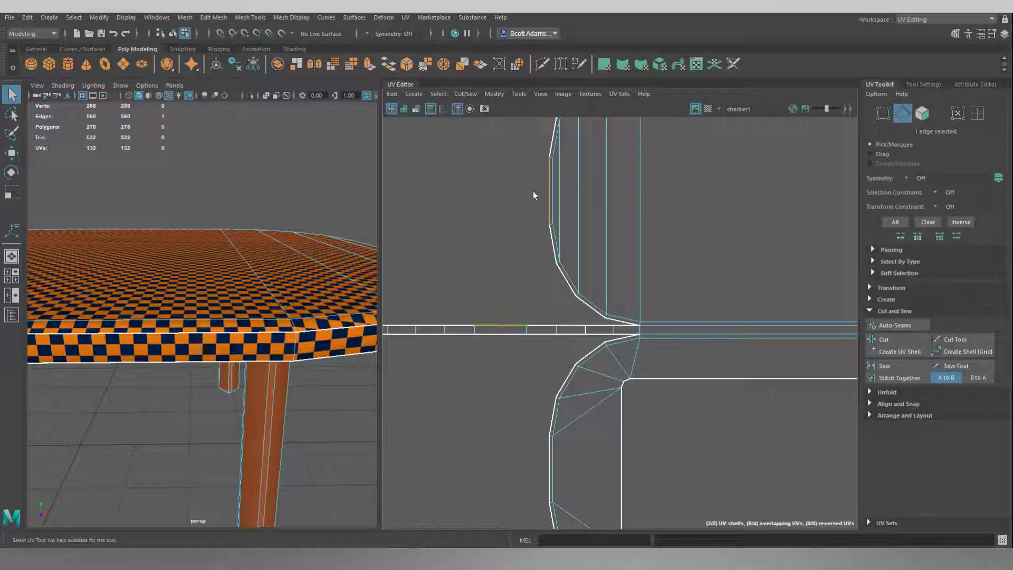
pyautogui.keyDown('alt'); pyautogui.moveTo(337, 251); pyautogui.dragTo(249, 280); pyautogui.keyUp('alt')
pyautogui.keyDown('alt'); pyautogui.moveTo(322, 419); pyautogui.dragTo(292, 317); pyautogui.keyUp('alt')
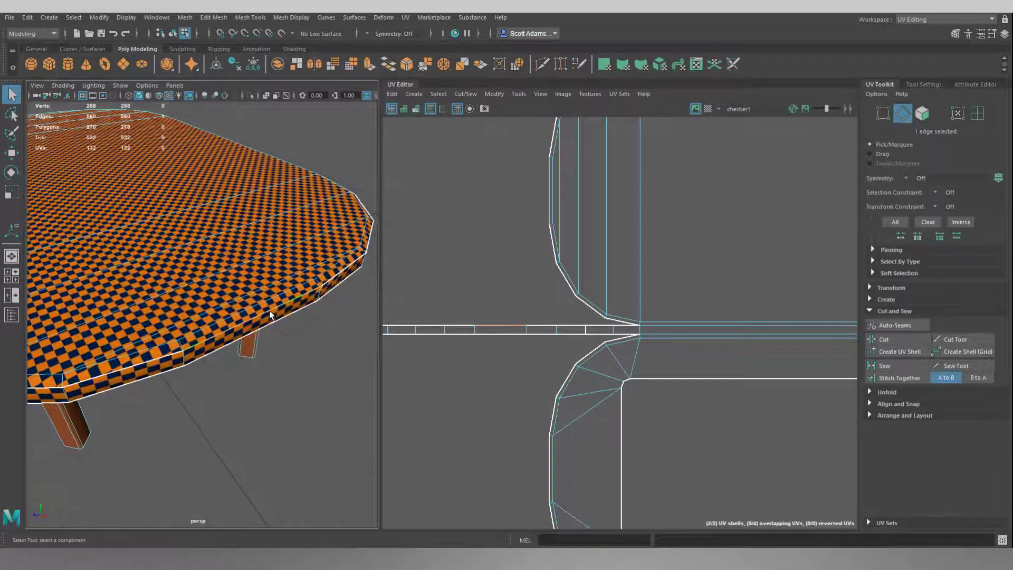
pyautogui.scroll(5, 292, 312)
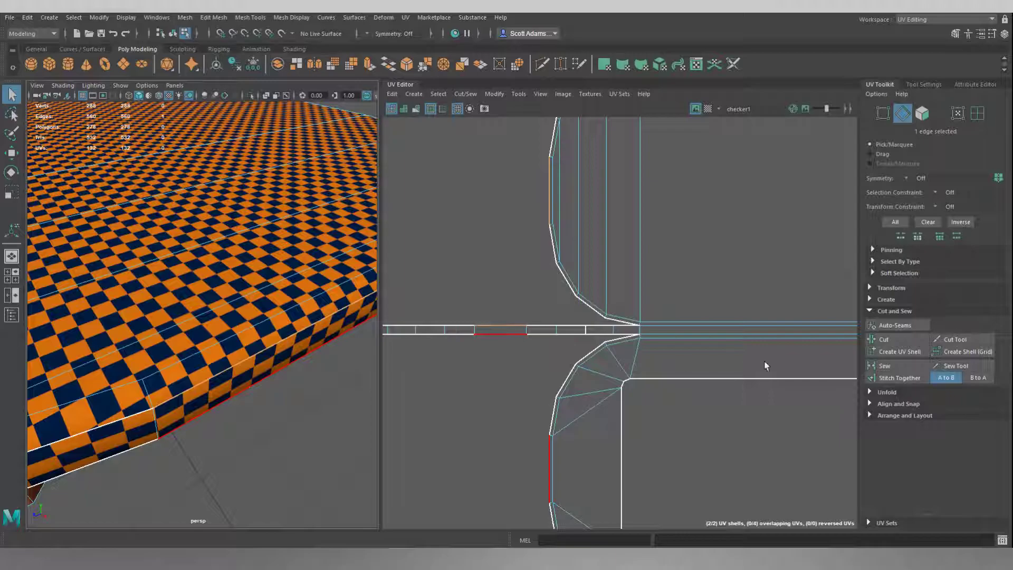
pyautogui.click(890, 379)
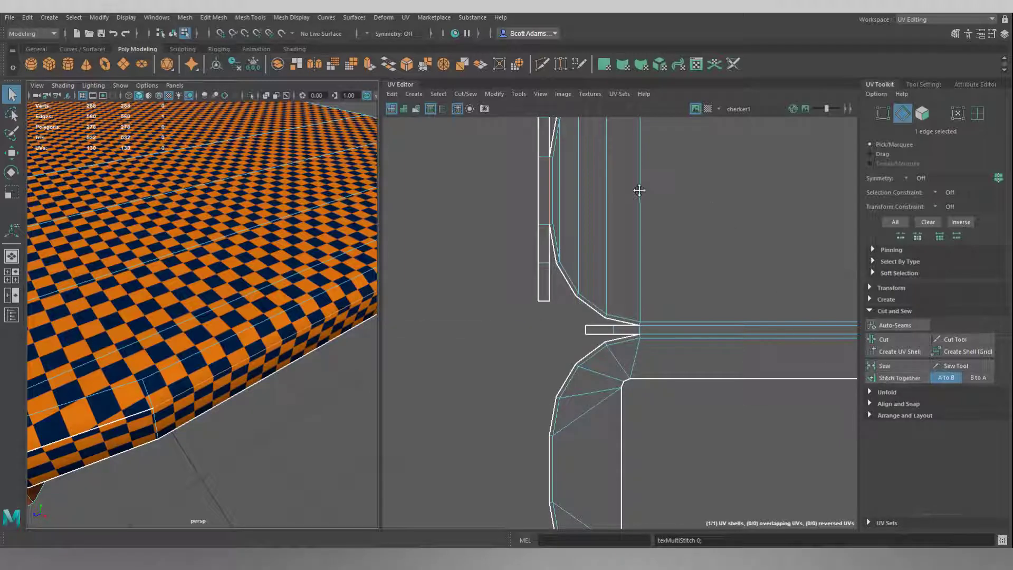
# Cut the rim strip beyond the tabletop shell's end and stitch the remainder to the tabletop's other long straight edge.
pyautogui.keyDown('alt'); pyautogui.moveTo(641, 189); pyautogui.dragTo(587, 355, button='middle'); pyautogui.keyUp('alt')
pyautogui.click(487, 253)
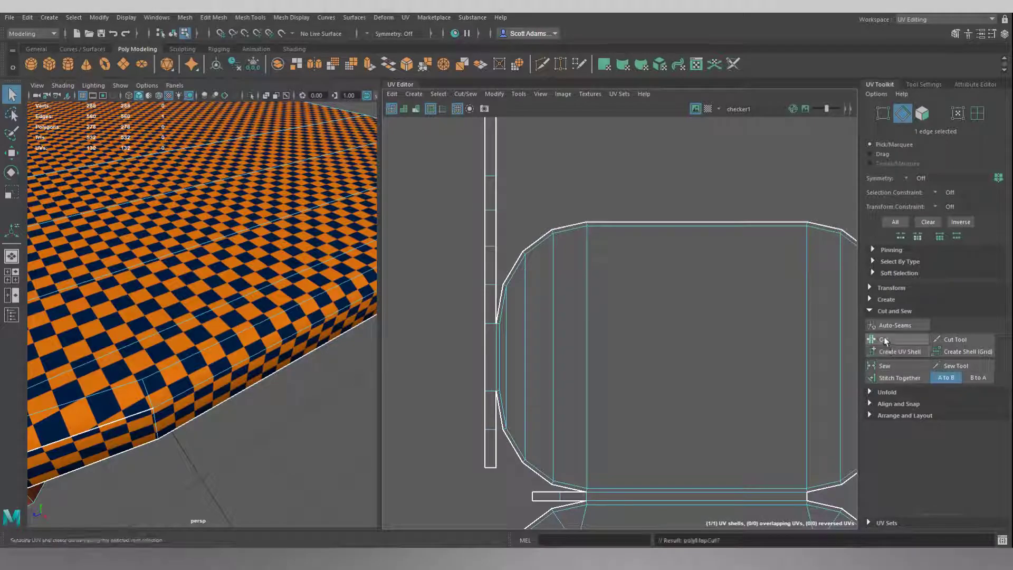
pyautogui.click(678, 223)
pyautogui.click(893, 377)
pyautogui.keyDown('alt'); pyautogui.moveTo(731, 252); pyautogui.dragTo(514, 273, button='middle'); pyautogui.keyUp('alt')
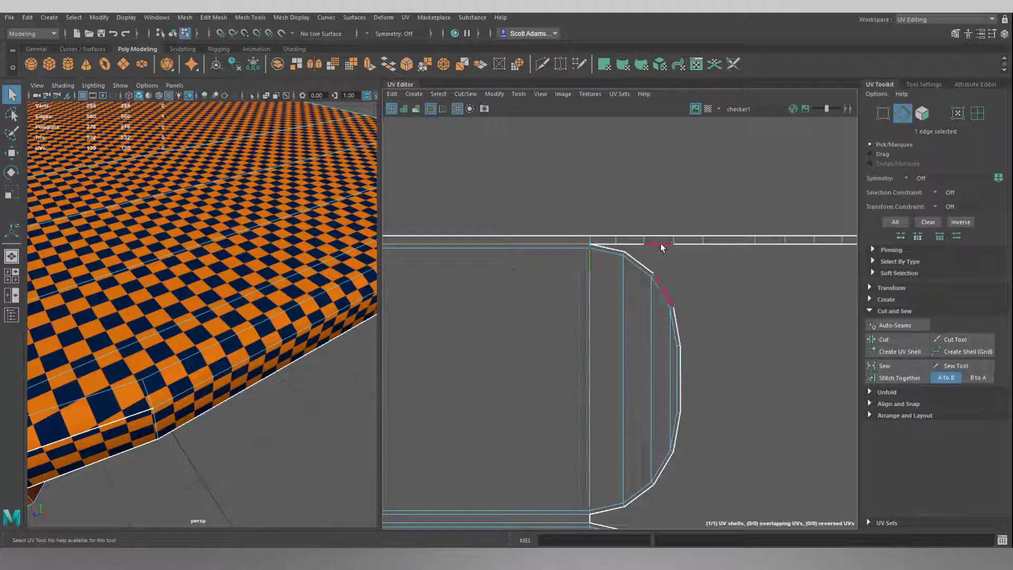
# Cut the rim strip just past the tabletop shell's corner and stitch the detached strip to the tabletop's opposite short straight edge.
pyautogui.click(882, 339)
pyautogui.click(689, 368)
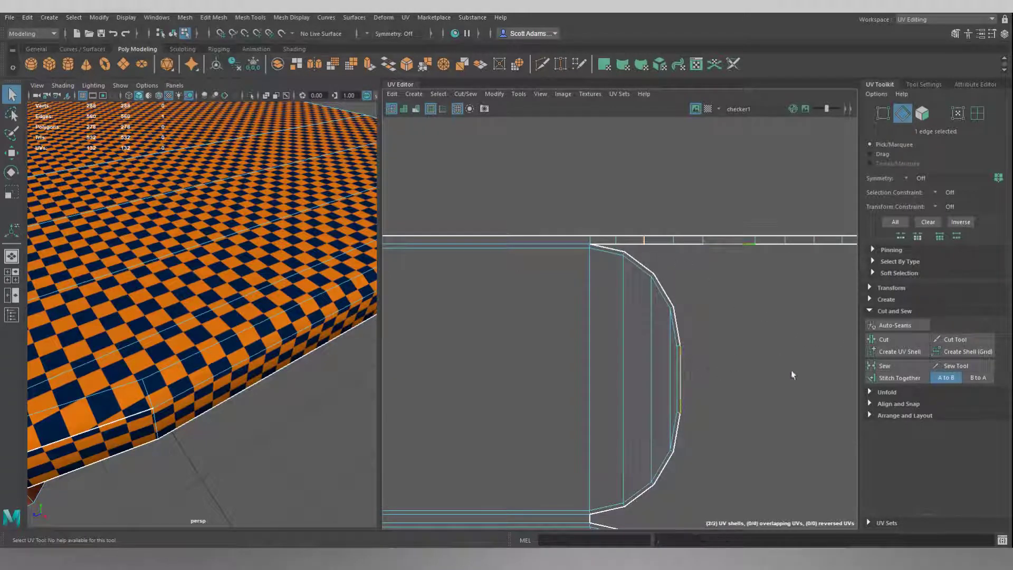
pyautogui.click(887, 377)
pyautogui.keyDown('alt'); pyautogui.moveTo(771, 371); pyautogui.dragTo(744, 251, button='middle'); pyautogui.keyUp('alt')
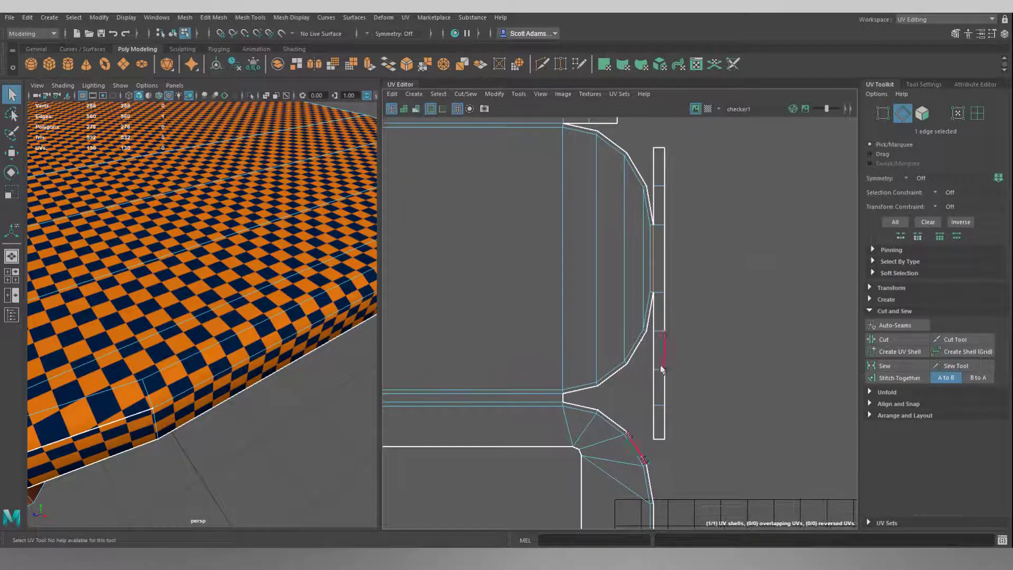
# Cut the rim strip past the short side and stitch the leftover piece to the end of the rim section between tabletop and underside.
pyautogui.click(659, 370)
pyautogui.click(886, 338)
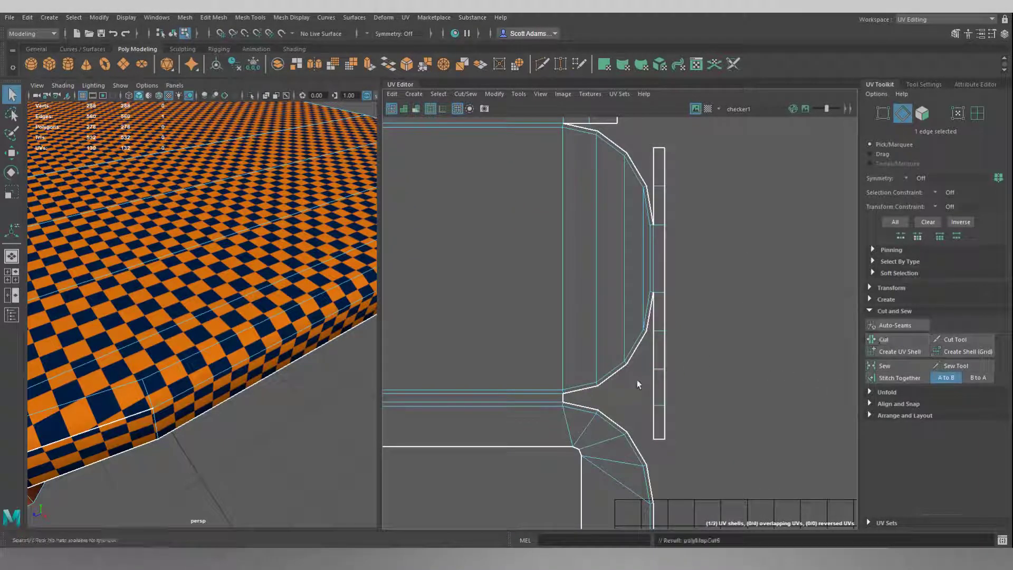
pyautogui.click(561, 403)
pyautogui.click(897, 377)
pyautogui.click(757, 362)
# Try to sew the rim strip beside the tabletop's short side to the adjoining rounded corner edges.
pyautogui.scroll(-2, 750, 334)
pyautogui.keyDown('alt'); pyautogui.moveTo(771, 313); pyautogui.dragTo(839, 382, button='middle'); pyautogui.keyUp('alt')
pyautogui.click(743, 299)
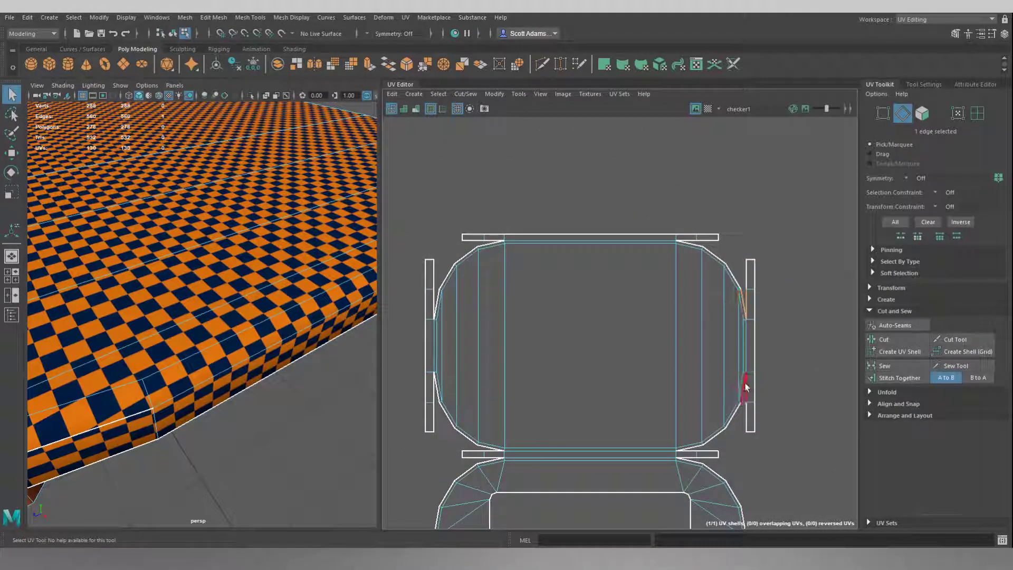
pyautogui.click(882, 367)
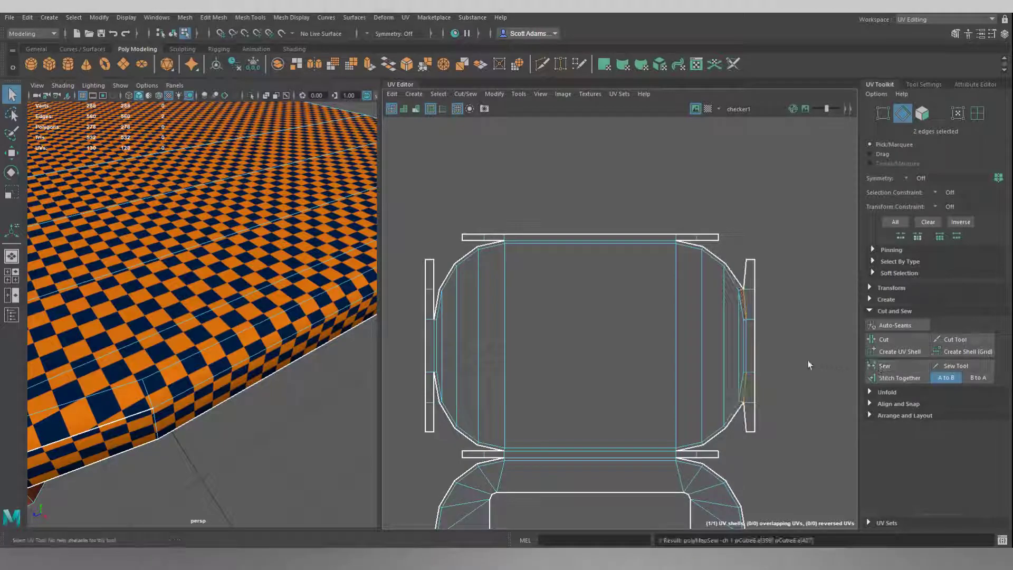
pyautogui.click(889, 364)
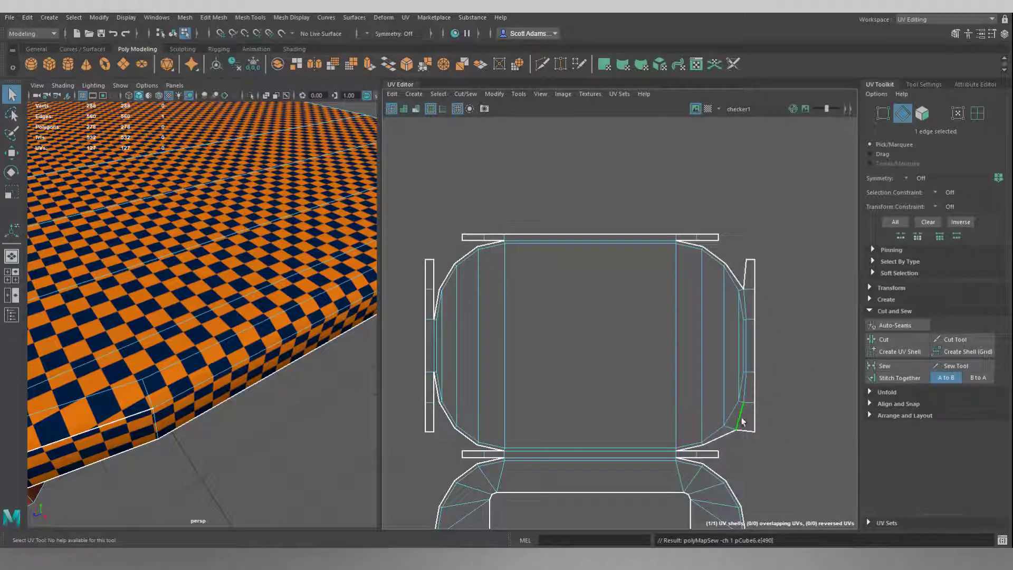
pyautogui.hotkey('ctrl', 'z')
pyautogui.click(786, 356)
# Select the underside faces of the table frame along one long side, around the corner leg and along the adjoining short side.
pyautogui.scroll(-2, 784, 347)
pyautogui.keyDown('alt'); pyautogui.moveTo(795, 360); pyautogui.dragTo(692, 251, button='middle'); pyautogui.keyUp('alt')
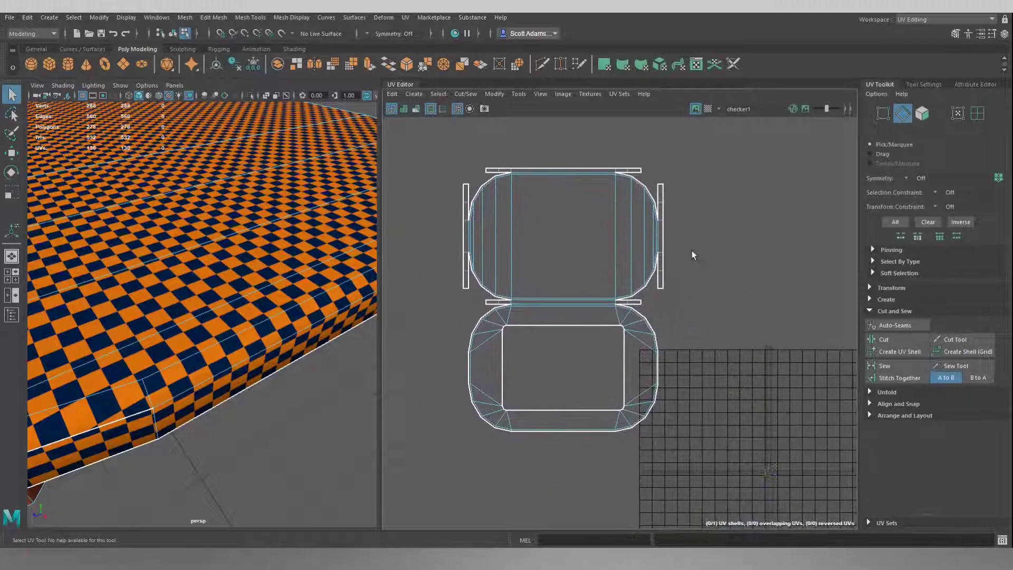
pyautogui.keyDown('alt'); pyautogui.moveTo(757, 340); pyautogui.dragTo(707, 296, button='middle'); pyautogui.keyUp('alt')
pyautogui.scroll(-5, 263, 298)
pyautogui.keyDown('alt'); pyautogui.moveTo(261, 296); pyautogui.dragTo(266, 240); pyautogui.keyUp('alt')
pyautogui.moveTo(273, 139); pyautogui.dragTo(275, 171, button='right')
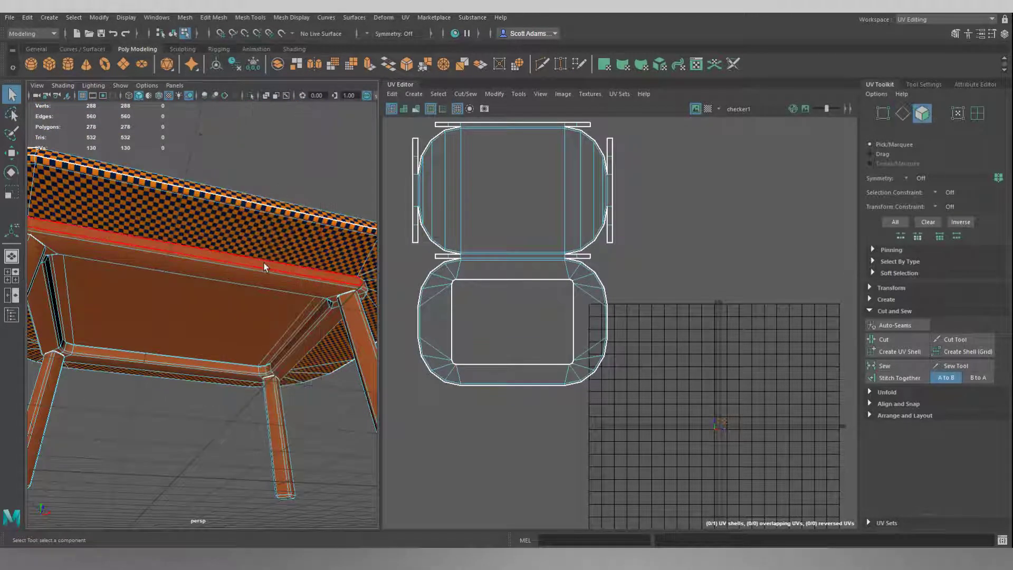
pyautogui.click(271, 279)
pyautogui.keyDown('alt'); pyautogui.moveTo(270, 279); pyautogui.dragTo(310, 262); pyautogui.keyUp('alt')
pyautogui.keyDown('alt'); pyautogui.moveTo(310, 263); pyautogui.dragTo(233, 239, button='middle'); pyautogui.keyUp('alt')
pyautogui.scroll(3, 233, 240)
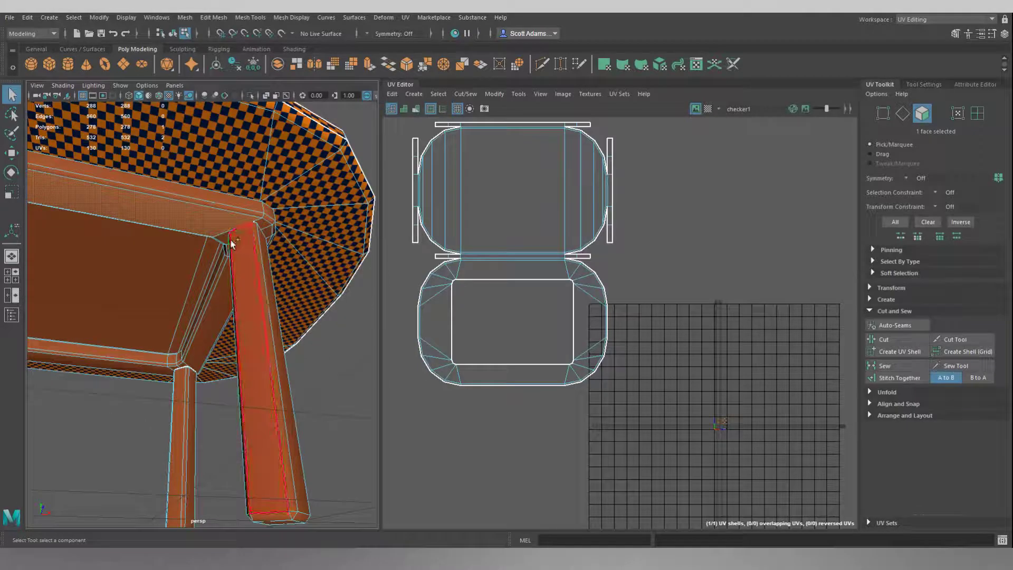
pyautogui.keyDown('shift'); pyautogui.click(268, 231); pyautogui.keyUp('shift')
pyautogui.keyDown('shift'); pyautogui.click(270, 239); pyautogui.keyUp('shift')
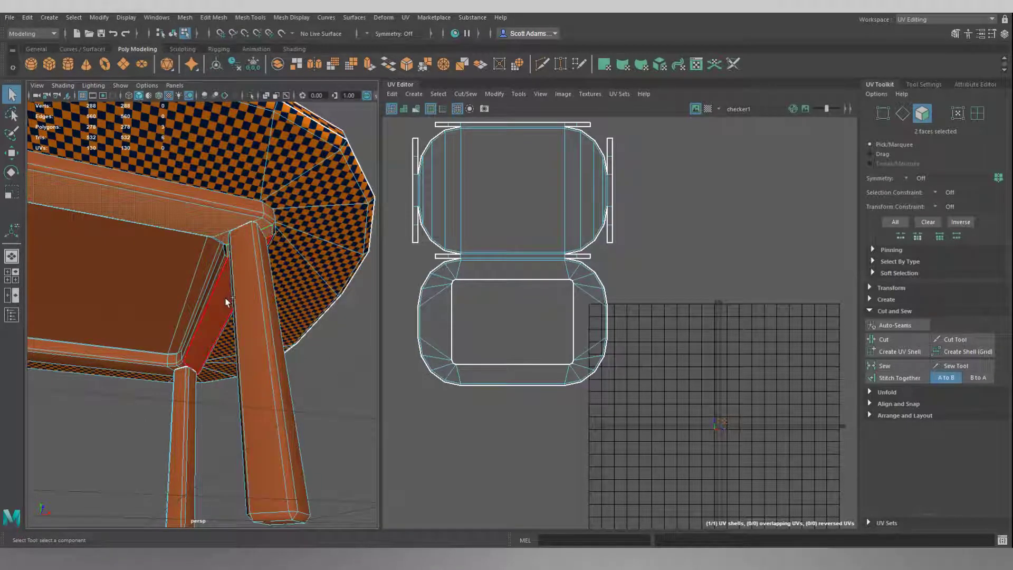
pyautogui.keyDown('shift'); pyautogui.click(226, 300); pyautogui.keyUp('shift')
# Add the underside faces at the remaining frame corners and sides to complete the selected loop around the frame.
pyautogui.keyDown('shift'); pyautogui.click(184, 364); pyautogui.keyUp('shift')
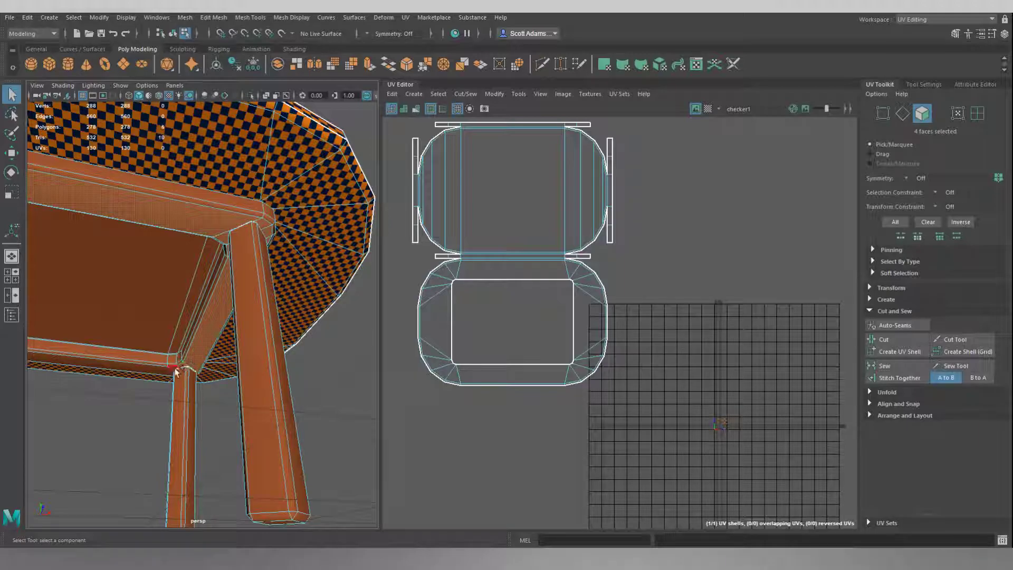
pyautogui.keyDown('shift'); pyautogui.click(175, 371); pyautogui.keyUp('shift')
pyautogui.keyDown('shift'); pyautogui.click(163, 368); pyautogui.keyUp('shift')
pyautogui.keyDown('alt'); pyautogui.moveTo(84, 316); pyautogui.dragTo(364, 311); pyautogui.keyUp('alt')
pyautogui.keyDown('shift'); pyautogui.click(175, 343); pyautogui.keyUp('shift')
pyautogui.keyDown('shift'); pyautogui.click(167, 337); pyautogui.keyUp('shift')
pyautogui.keyDown('shift'); pyautogui.click(158, 302); pyautogui.keyUp('shift')
pyautogui.keyDown('shift'); pyautogui.click(201, 108); pyautogui.keyUp('shift')
pyautogui.keyDown('shift'); pyautogui.click(209, 104); pyautogui.keyUp('shift')
pyautogui.keyDown('alt'); pyautogui.moveTo(295, 215); pyautogui.dragTo(245, 217); pyautogui.keyUp('alt')
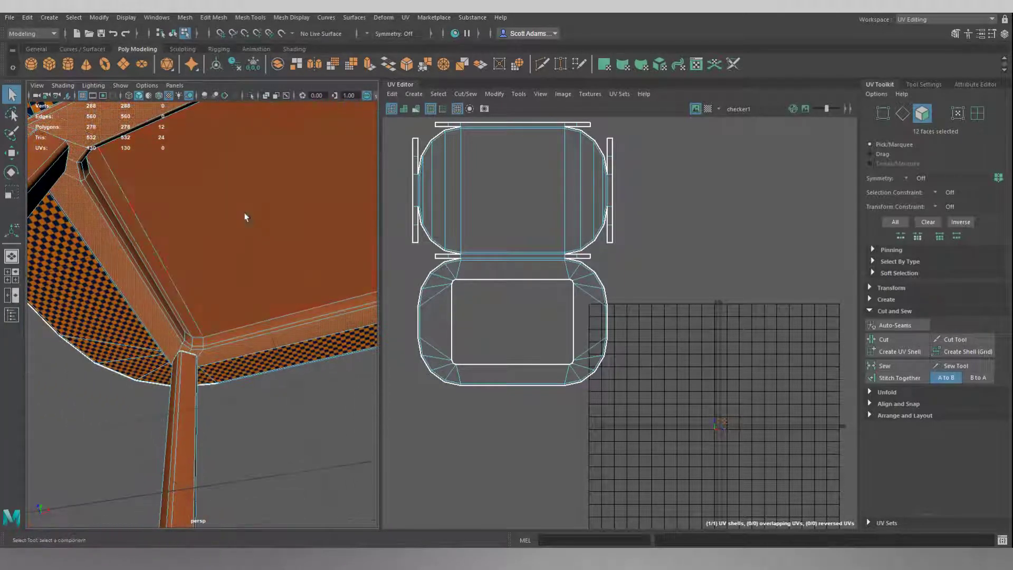
# Add the inner and outer bevel face loops to the frame's underside selection and apply a planar projection from the Y axis.
pyautogui.keyDown('shift'); pyautogui.click(82, 167); pyautogui.keyUp('shift')
pyautogui.keyDown('shift'); pyautogui.doubleClick(87, 185); pyautogui.keyUp('shift')
pyautogui.keyDown('alt'); pyautogui.moveTo(137, 173); pyautogui.dragTo(190, 213); pyautogui.keyUp('alt')
pyautogui.keyDown('shift'); pyautogui.click(128, 163); pyautogui.keyUp('shift')
pyautogui.keyDown('shift'); pyautogui.doubleClick(139, 162); pyautogui.keyUp('shift')
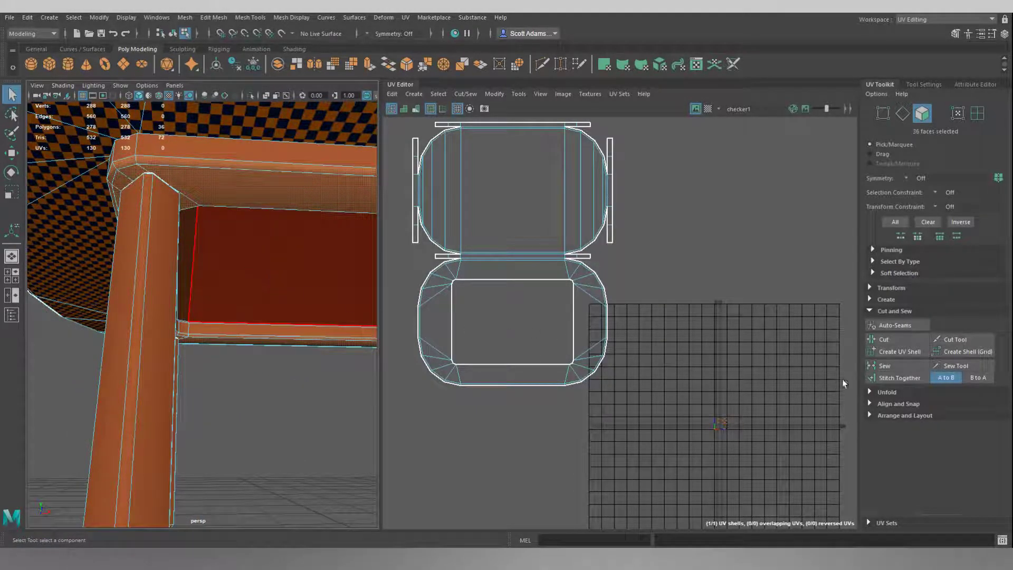
pyautogui.click(415, 94)
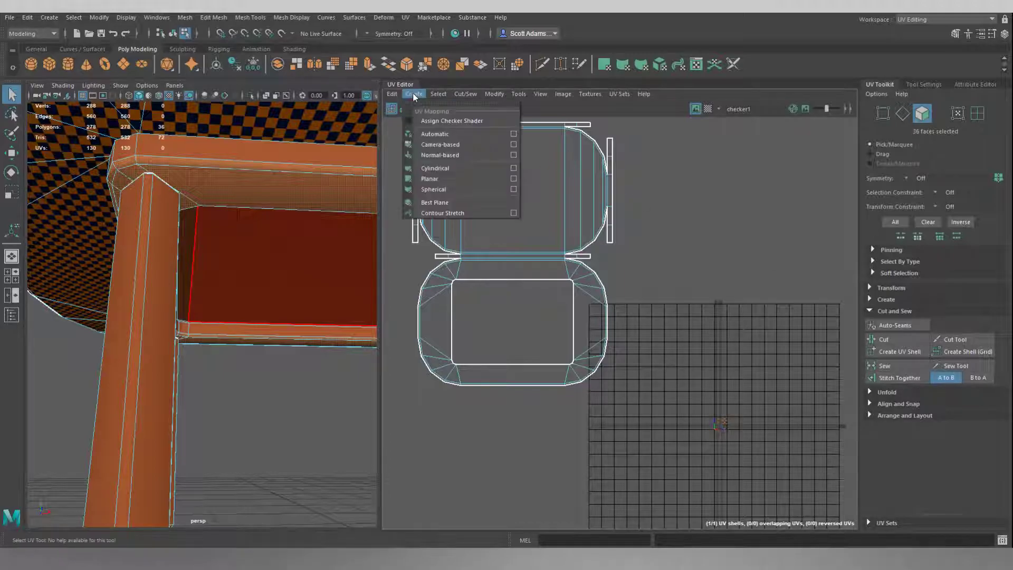
pyautogui.click(514, 180)
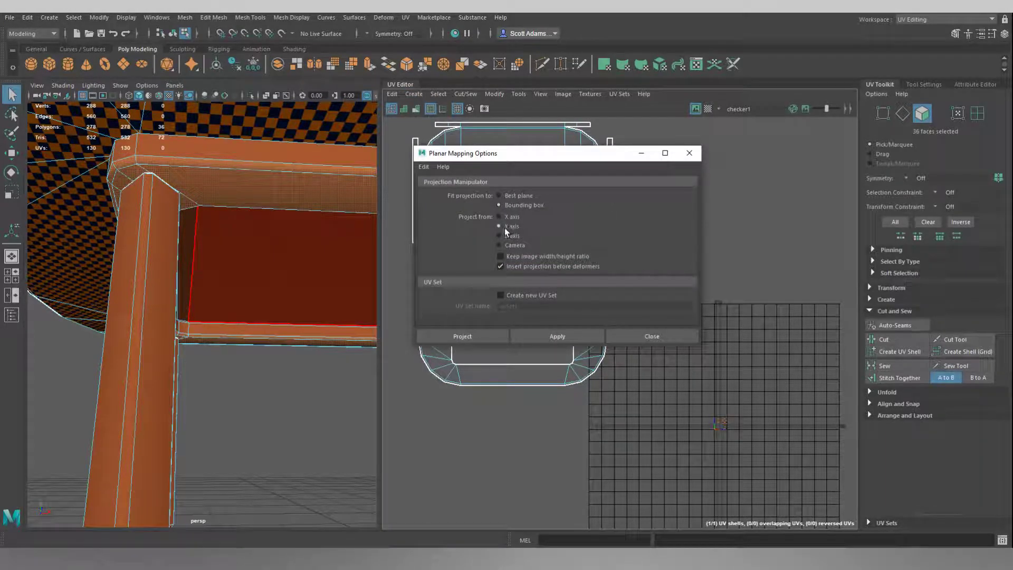
pyautogui.click(489, 333)
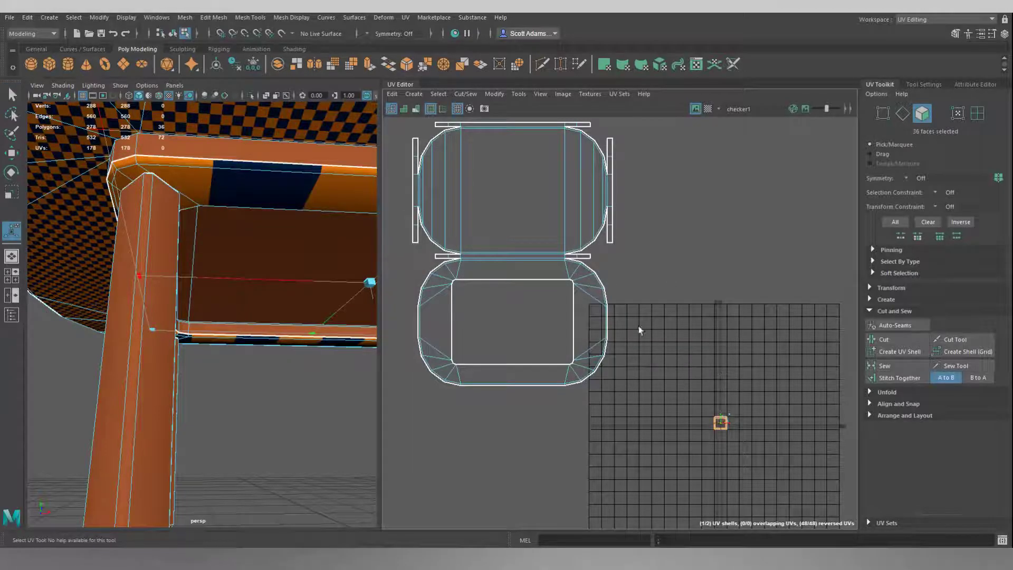
# Scale up the frame underside shell and widen it horizontally until its checkers match the tabletop's in size and proportion.
pyautogui.press('r')
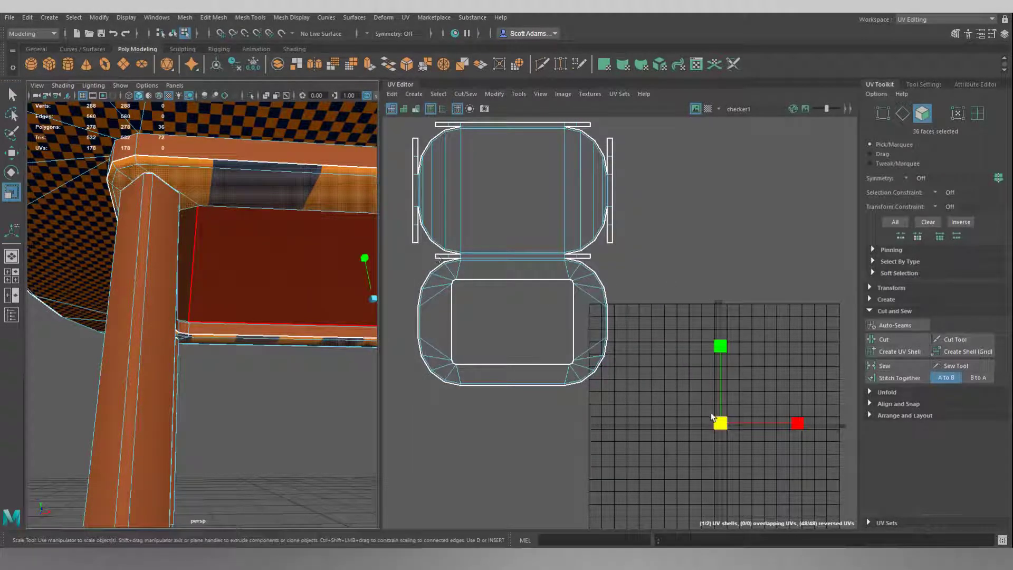
pyautogui.moveTo(725, 425); pyautogui.dragTo(888, 167)
pyautogui.keyDown('alt'); pyautogui.moveTo(276, 236); pyautogui.dragTo(184, 270); pyautogui.keyUp('alt')
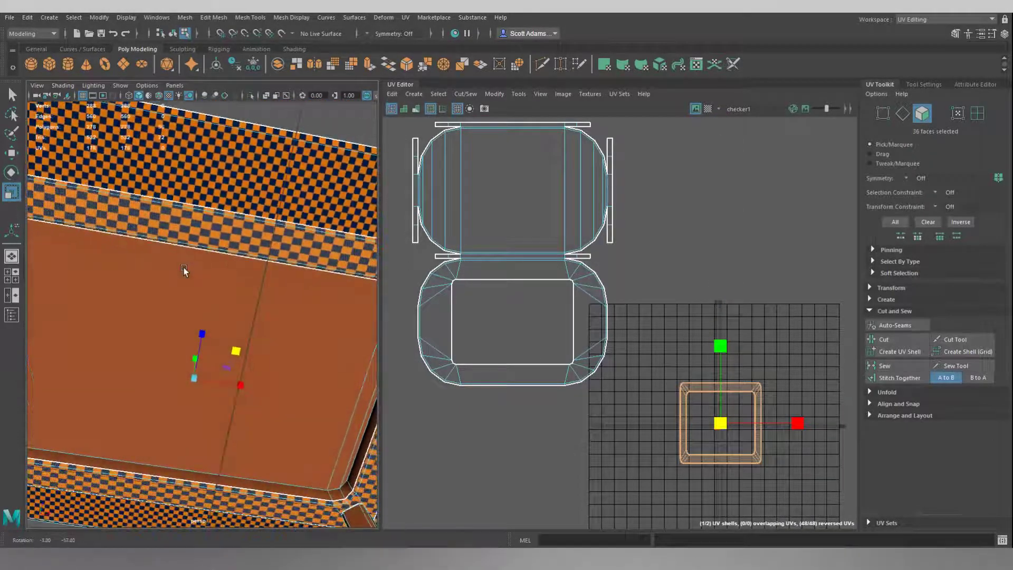
pyautogui.moveTo(722, 425); pyautogui.dragTo(815, 422)
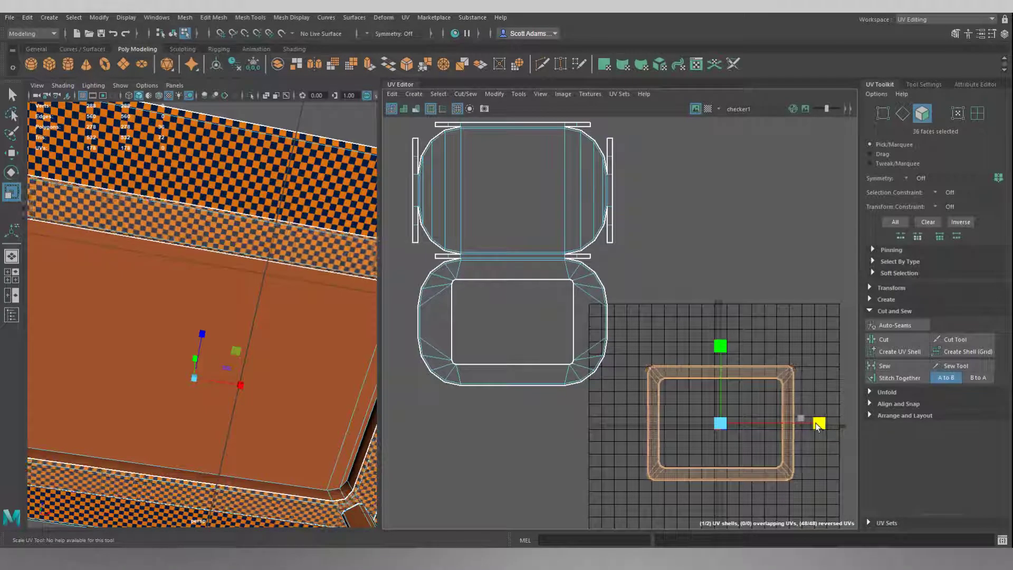
# Move the frame underside shell above the UV grid, beside the tabletop shell, and deselect it.
pyautogui.press('w')
pyautogui.moveTo(720, 422); pyautogui.dragTo(726, 197)
pyautogui.click(700, 350)
# Select the frame's outer side face loop and the bevel loop above it, and apply a cylindrical projection.
pyautogui.keyDown('alt'); pyautogui.moveTo(301, 279); pyautogui.dragTo(213, 375); pyautogui.keyUp('alt')
pyautogui.click(309, 349)
pyautogui.keyDown('alt'); pyautogui.moveTo(213, 375); pyautogui.dragTo(129, 353, button='middle'); pyautogui.keyUp('alt')
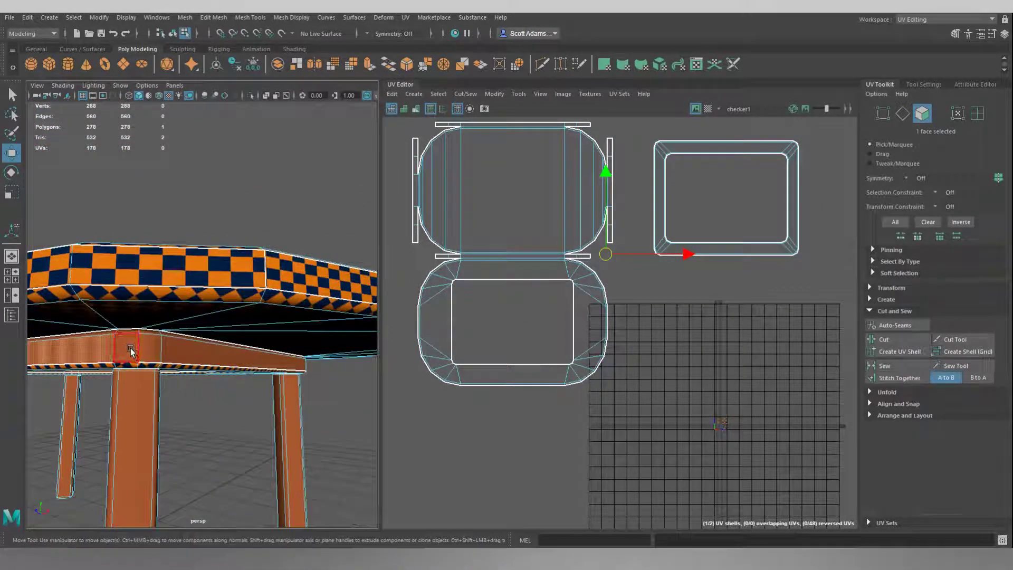
pyautogui.keyDown('shift'); pyautogui.doubleClick(128, 344); pyautogui.keyUp('shift')
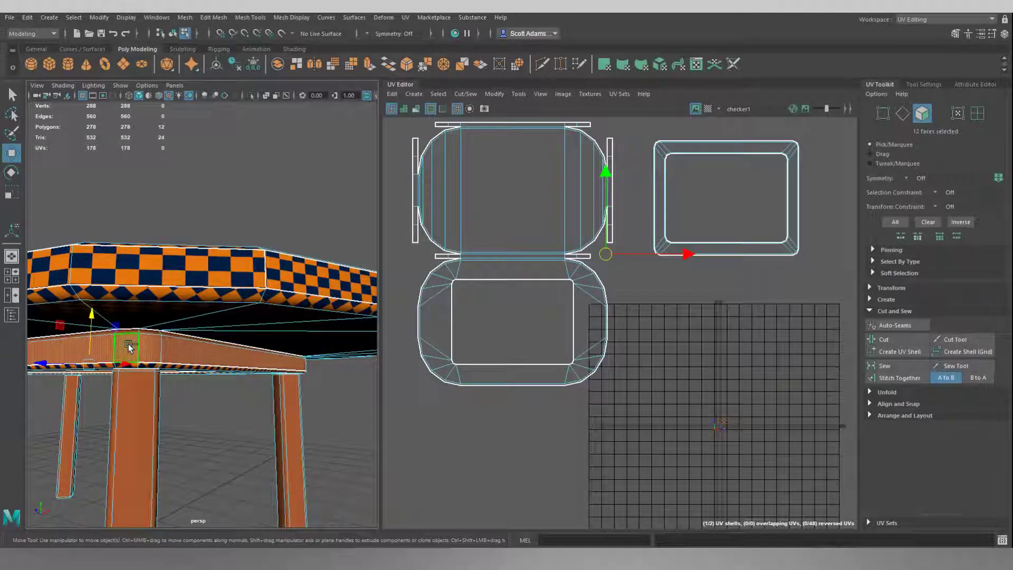
pyautogui.keyDown('shift'); pyautogui.click(127, 329); pyautogui.keyUp('shift')
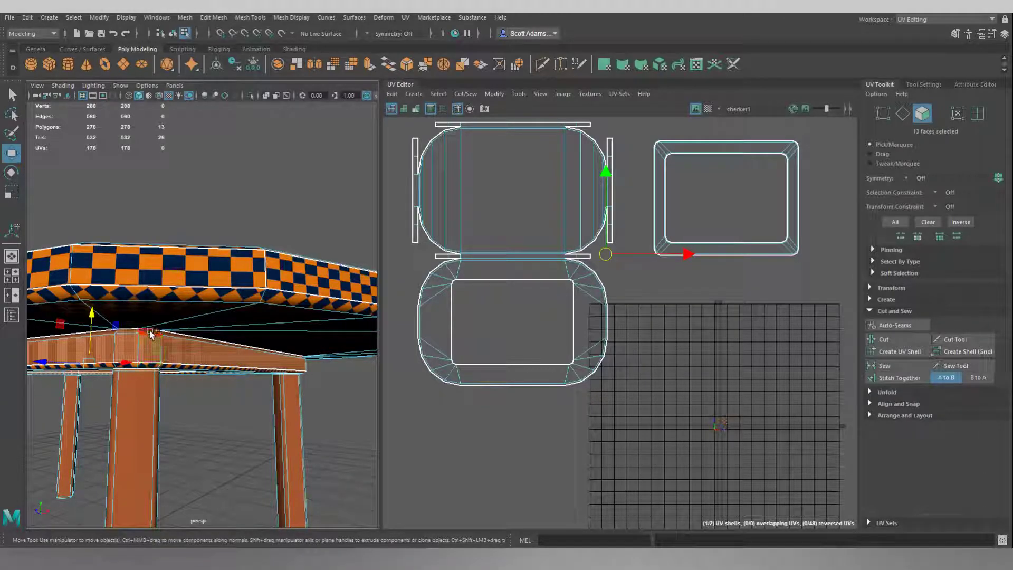
pyautogui.keyDown('shift'); pyautogui.doubleClick(151, 335); pyautogui.keyUp('shift')
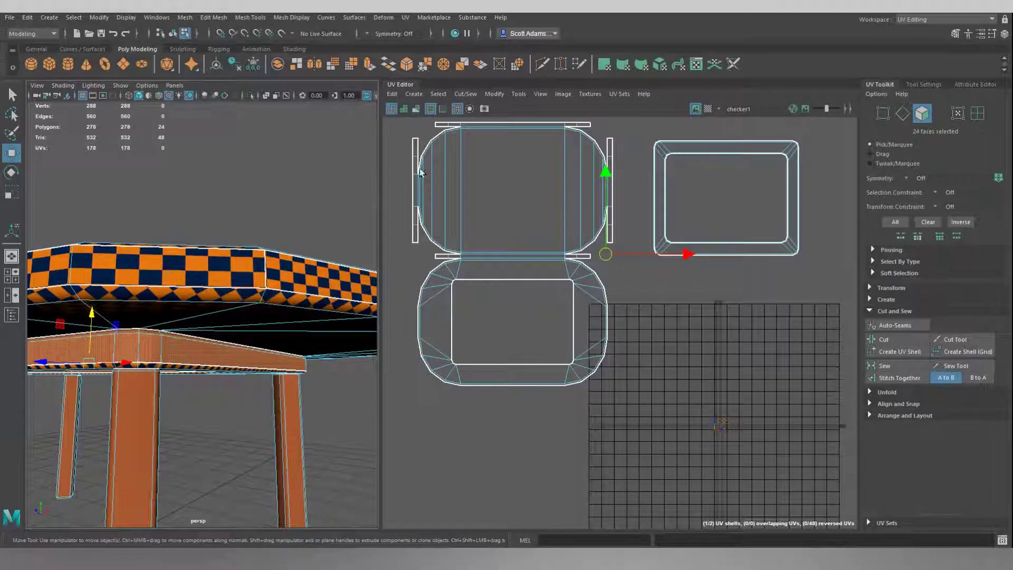
pyautogui.click(414, 94)
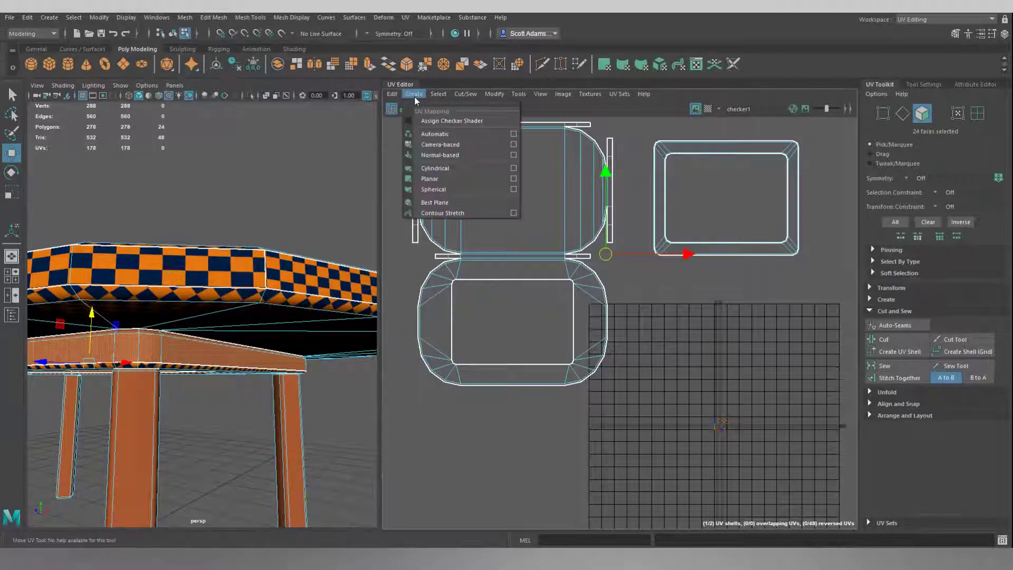
pyautogui.click(432, 169)
# Stretch the frame's side shell horizontally until its checkers look even along the sides and around the corner.
pyautogui.scroll(8, 822, 495)
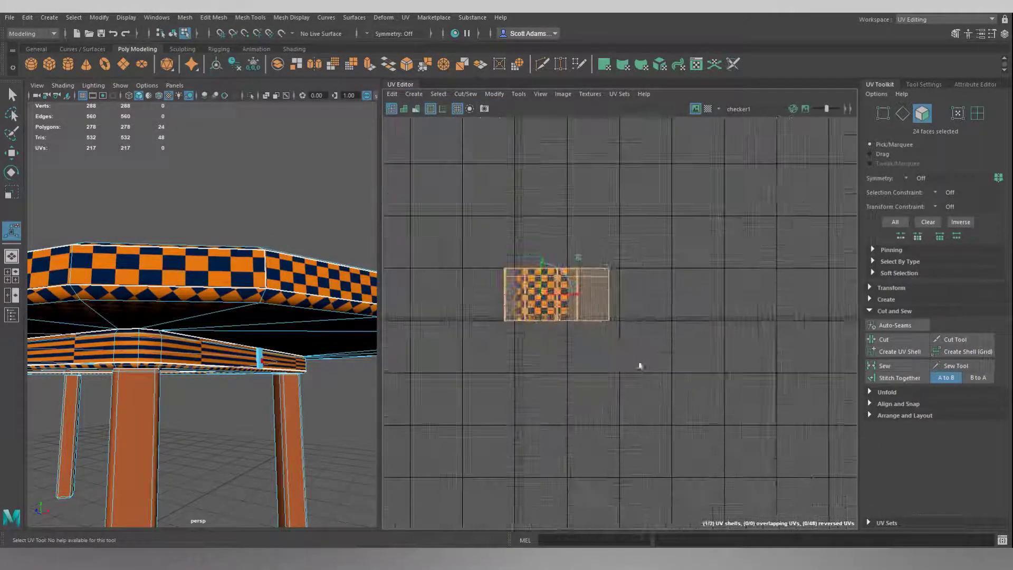
pyautogui.keyDown('alt'); pyautogui.moveTo(628, 349); pyautogui.dragTo(688, 402, button='middle'); pyautogui.keyUp('alt')
pyautogui.scroll(3, 657, 353)
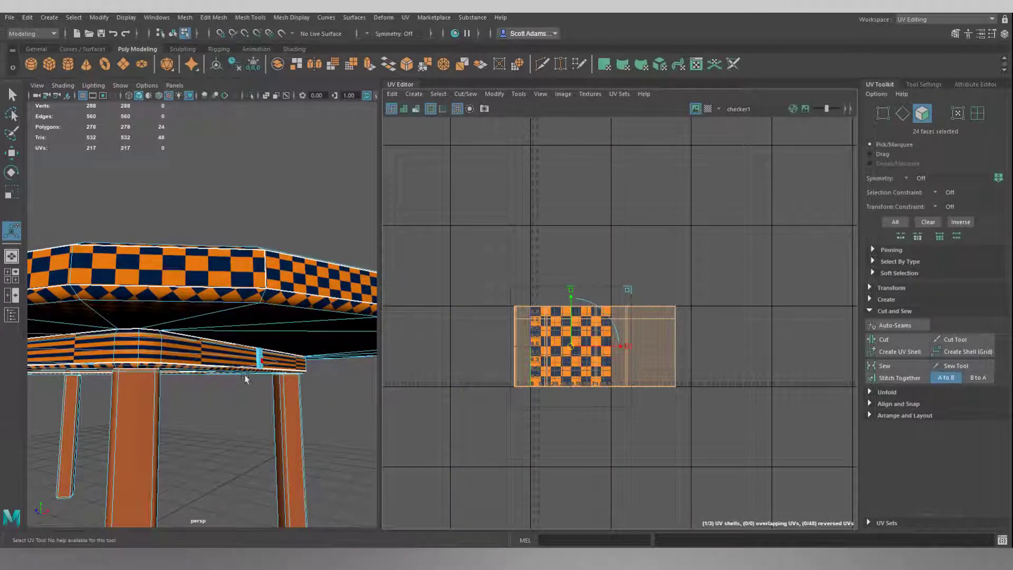
pyautogui.press('r')
pyautogui.moveTo(673, 347); pyautogui.dragTo(912, 339)
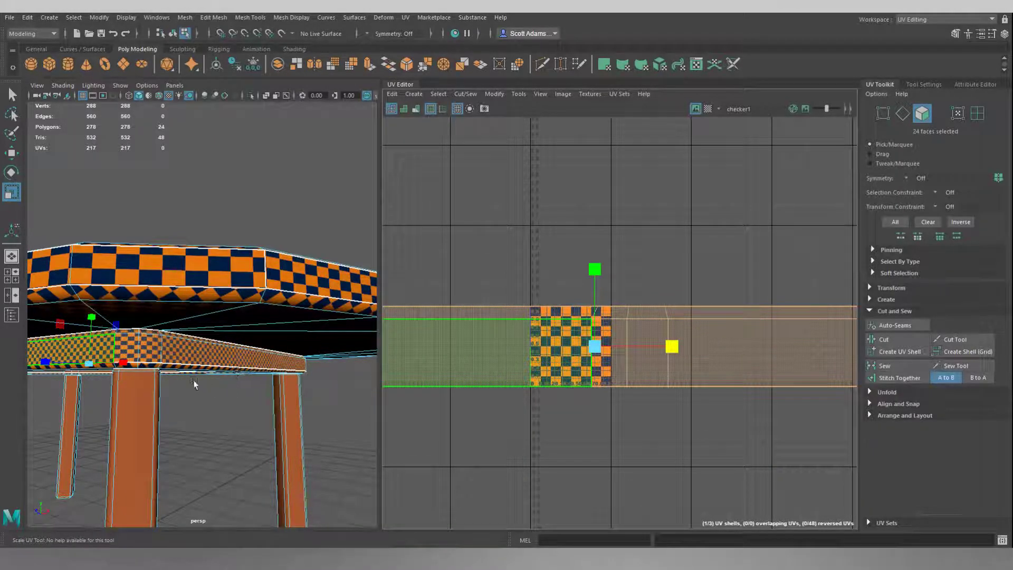
pyautogui.scroll(5, 155, 358)
pyautogui.keyDown('alt'); pyautogui.moveTo(129, 400); pyautogui.dragTo(283, 366); pyautogui.keyUp('alt')
pyautogui.keyDown('alt'); pyautogui.moveTo(283, 366); pyautogui.dragTo(187, 371, button='middle'); pyautogui.keyUp('alt')
pyautogui.click(278, 289)
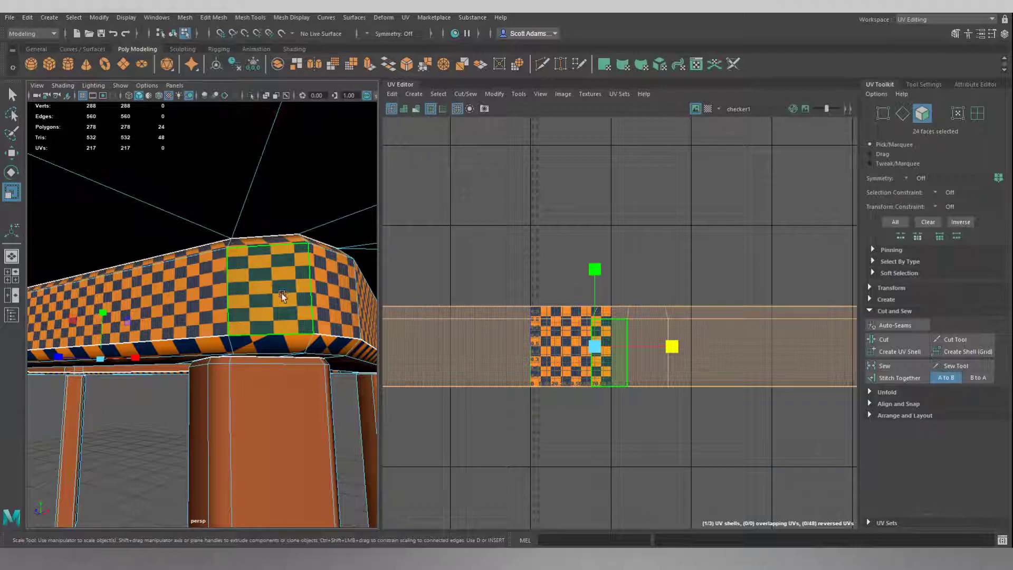
pyautogui.keyDown('alt'); pyautogui.moveTo(281, 296); pyautogui.dragTo(337, 298); pyautogui.keyUp('alt')
pyautogui.keyDown('alt'); pyautogui.moveTo(337, 317); pyautogui.dragTo(190, 296, button='middle'); pyautogui.keyUp('alt')
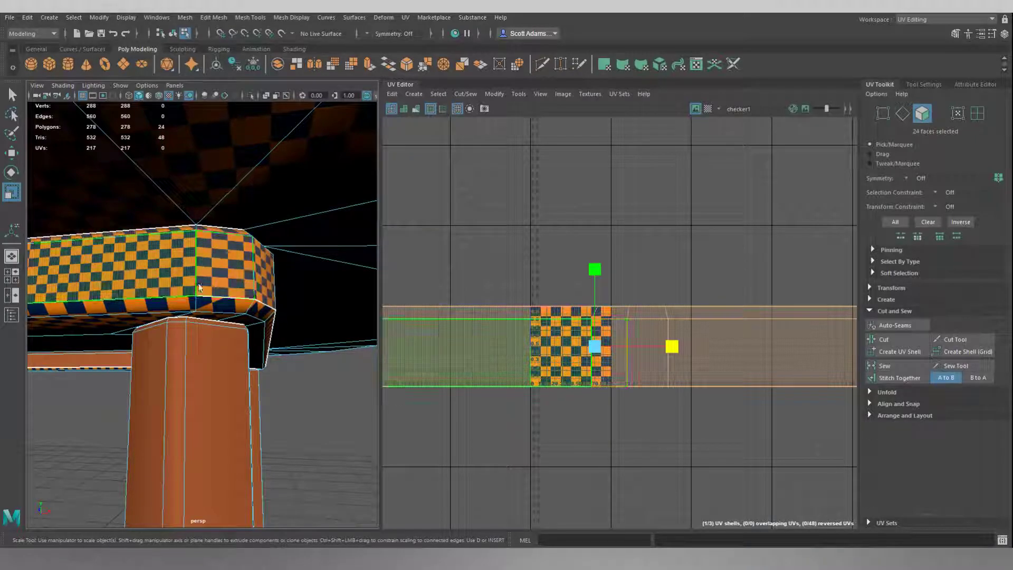
# Stitch the frame underside shell to the frame's side strip along their shared long outer edge.
pyautogui.scroll(-10, 487, 287)
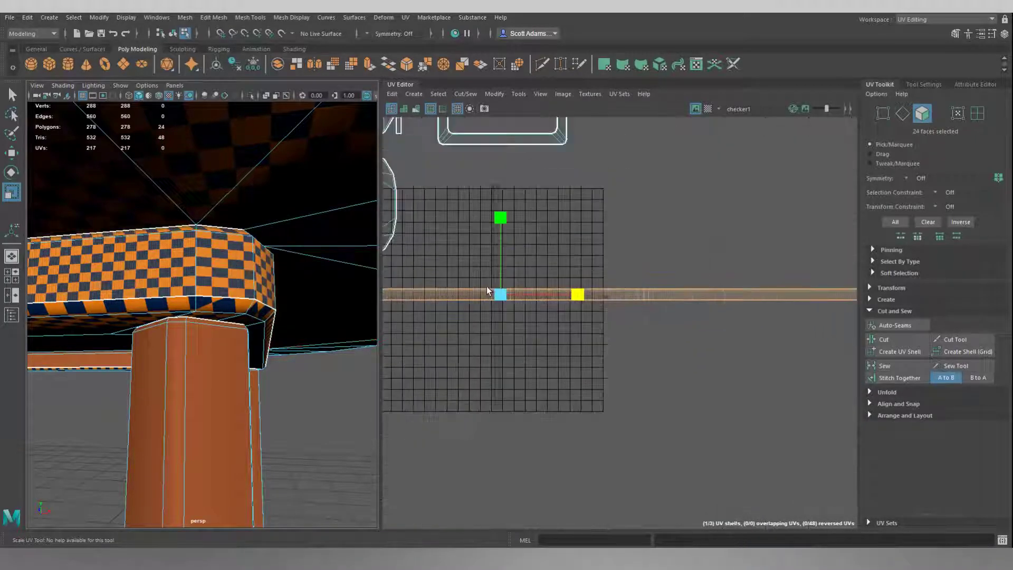
pyautogui.keyDown('alt'); pyautogui.moveTo(528, 243); pyautogui.dragTo(653, 345, button='middle'); pyautogui.keyUp('alt')
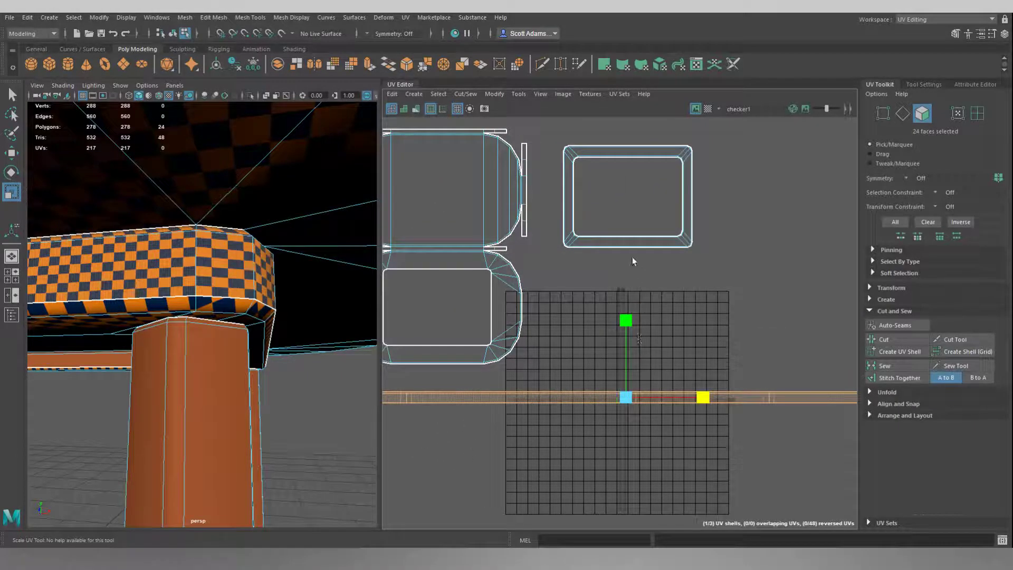
pyautogui.moveTo(597, 275); pyautogui.dragTo(606, 252, button='right')
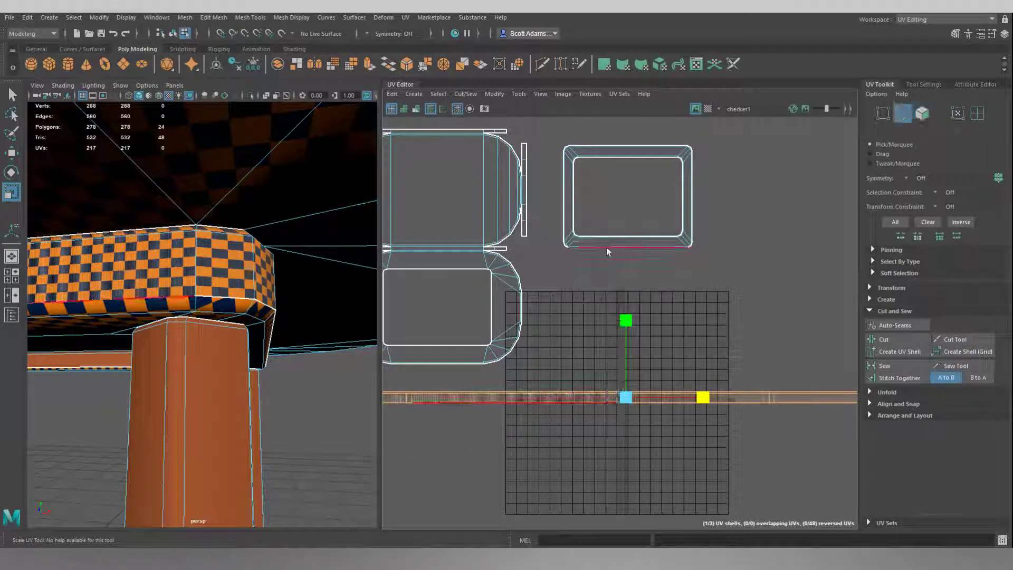
pyautogui.click(607, 247)
pyautogui.click(898, 378)
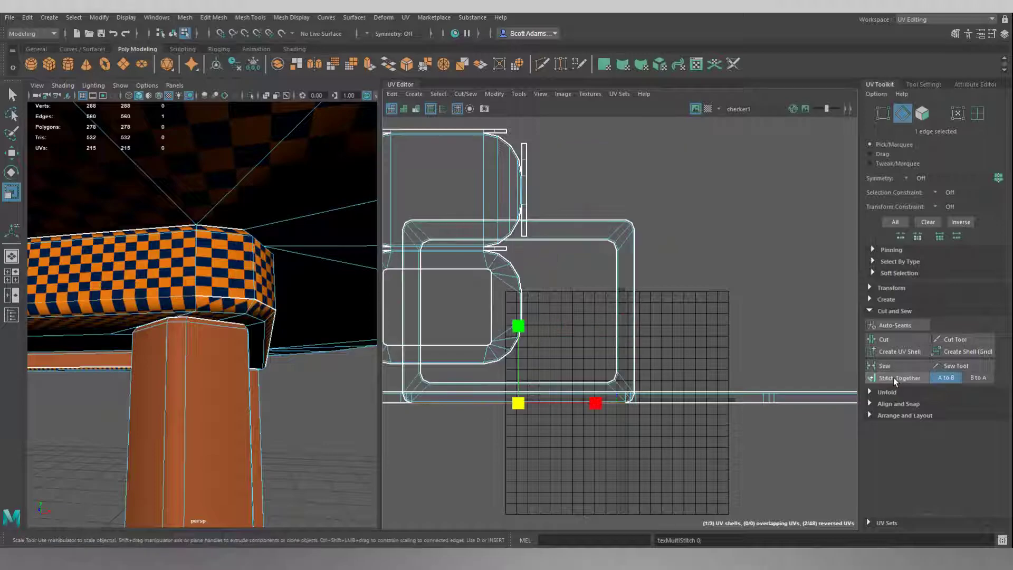
pyautogui.keyDown('alt'); pyautogui.moveTo(778, 294); pyautogui.dragTo(851, 228, button='middle'); pyautogui.keyUp('alt')
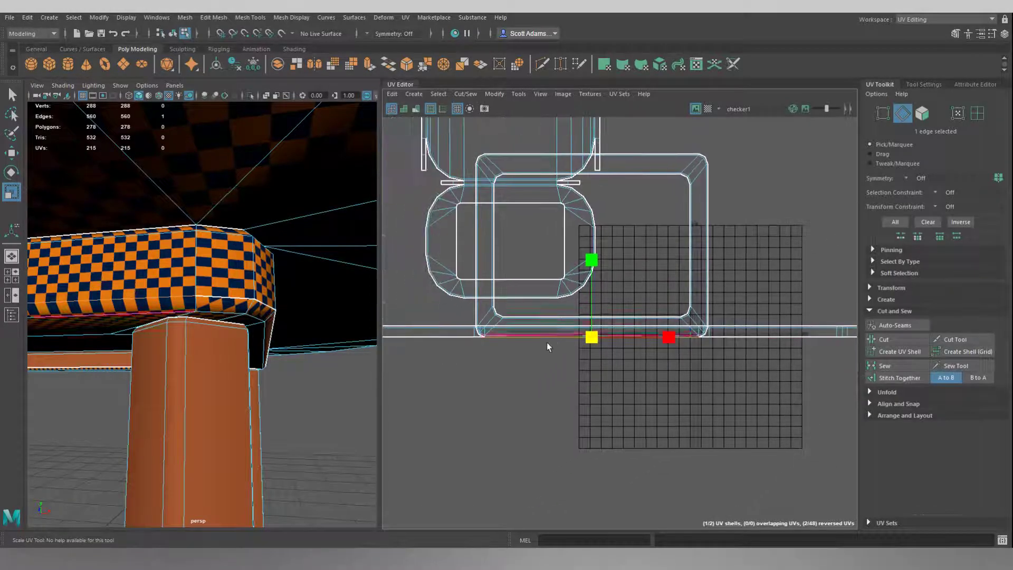
pyautogui.scroll(3, 508, 314)
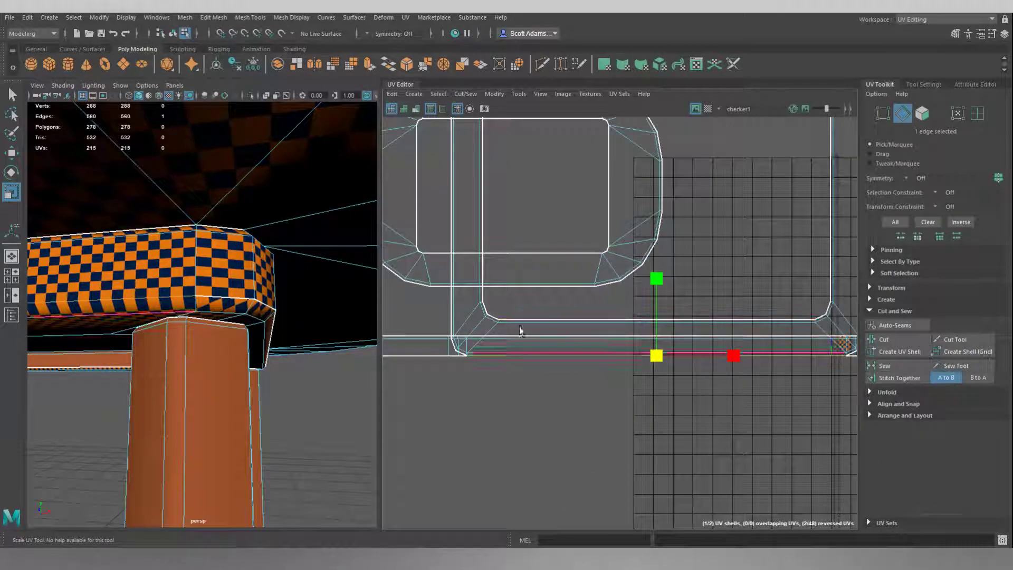
# Undo the last stitch, deselect the edge, and display the UV shells shaded by their orientation.
pyautogui.hotkey('ctrl', 'z')
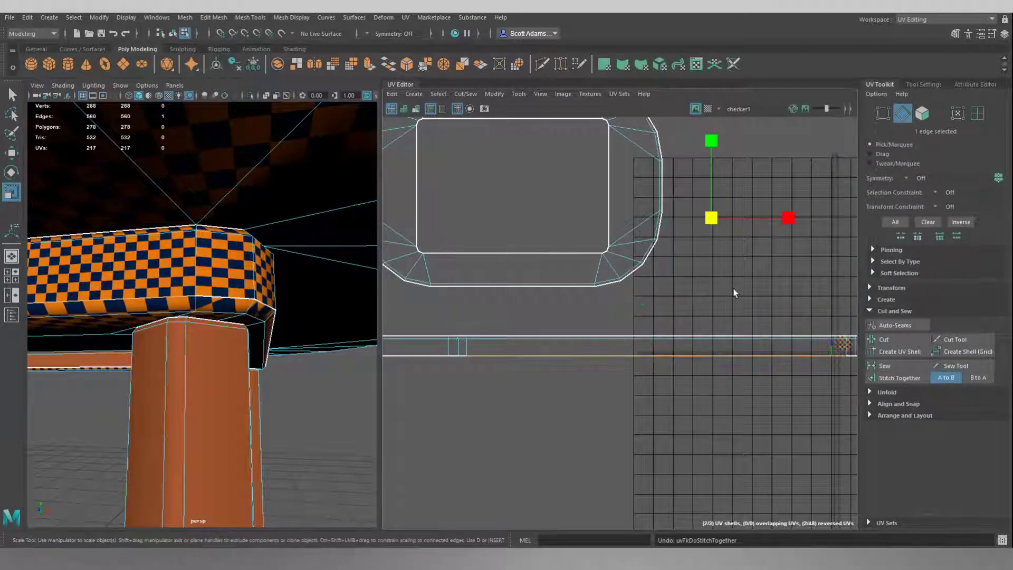
pyautogui.scroll(-3, 734, 293)
pyautogui.keyDown('alt'); pyautogui.moveTo(733, 293); pyautogui.dragTo(593, 412, button='middle'); pyautogui.keyUp('alt')
pyautogui.scroll(2, 693, 337)
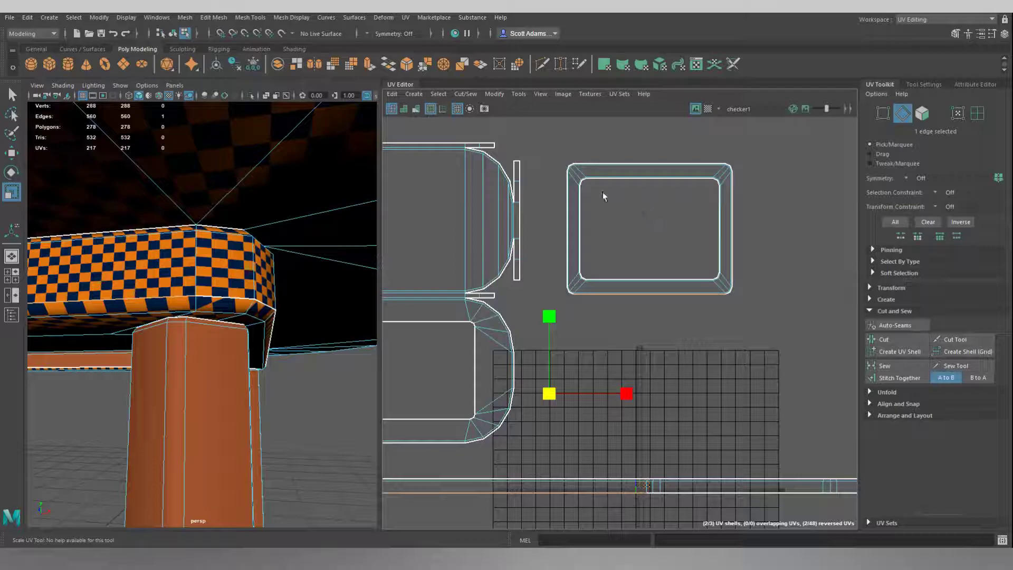
pyautogui.click(627, 198)
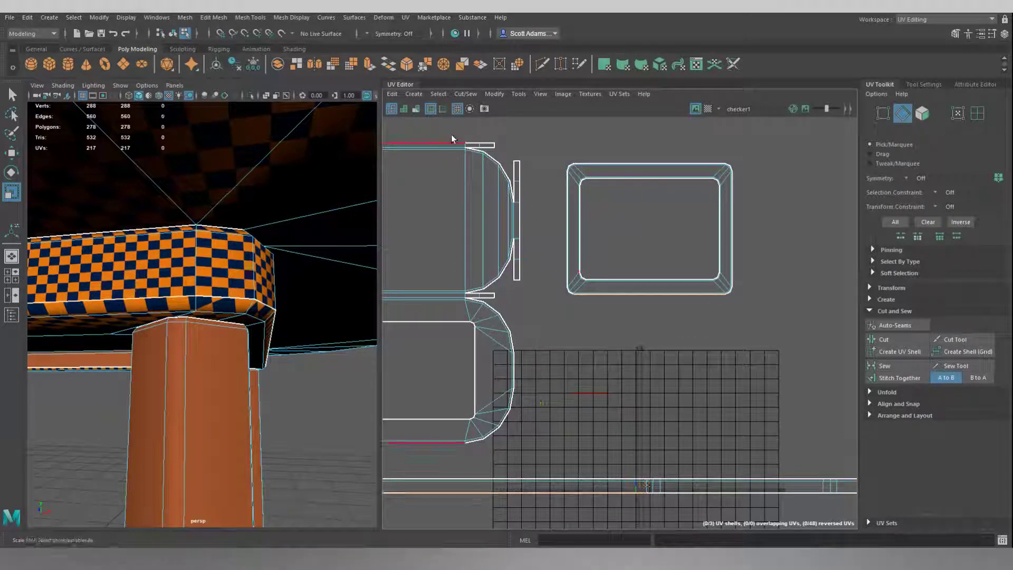
pyautogui.click(403, 109)
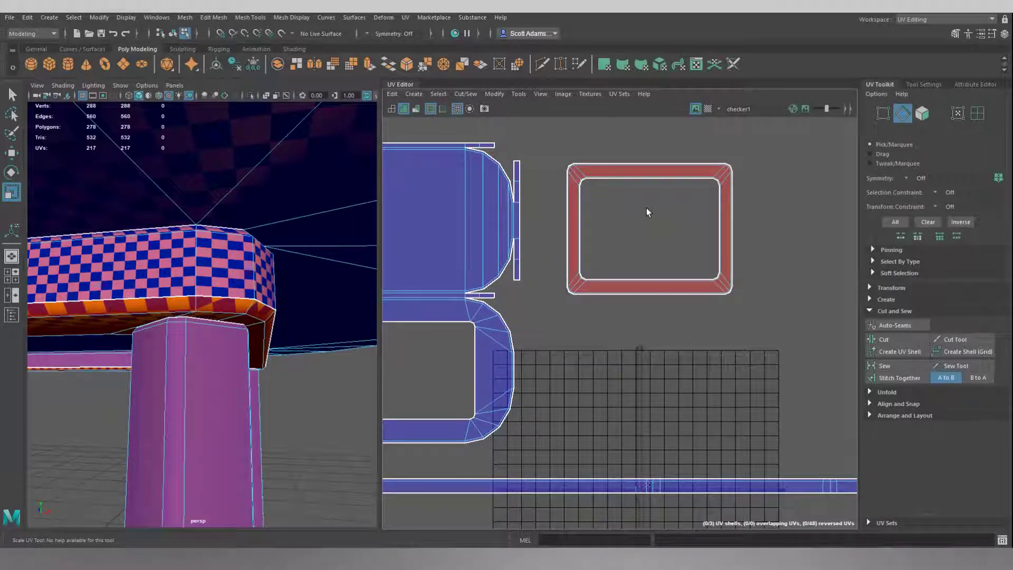
# Select the reversed frame underside shell, flip it, and deselect it.
pyautogui.moveTo(654, 216); pyautogui.dragTo(620, 203, button='right')
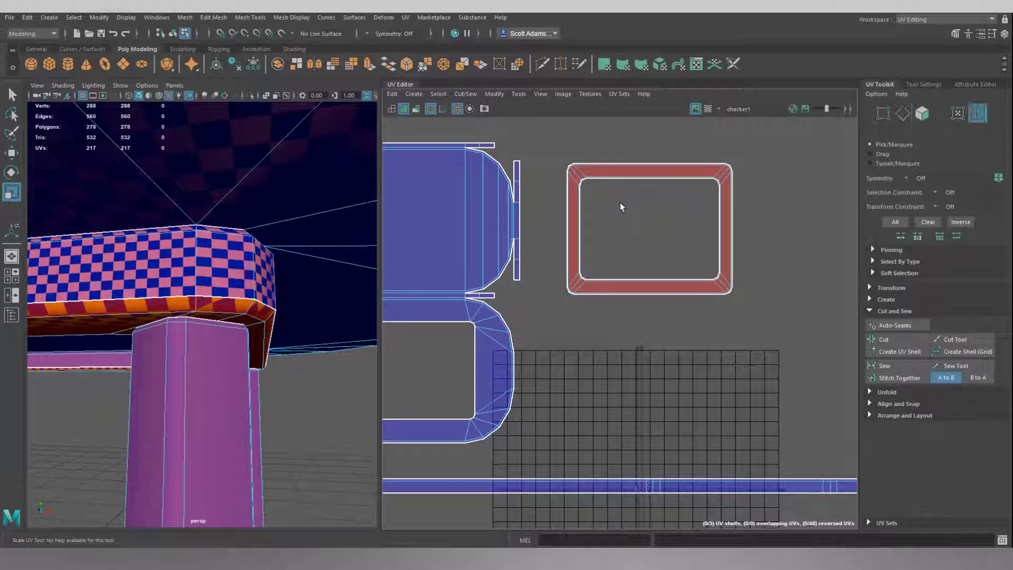
pyautogui.click(602, 175)
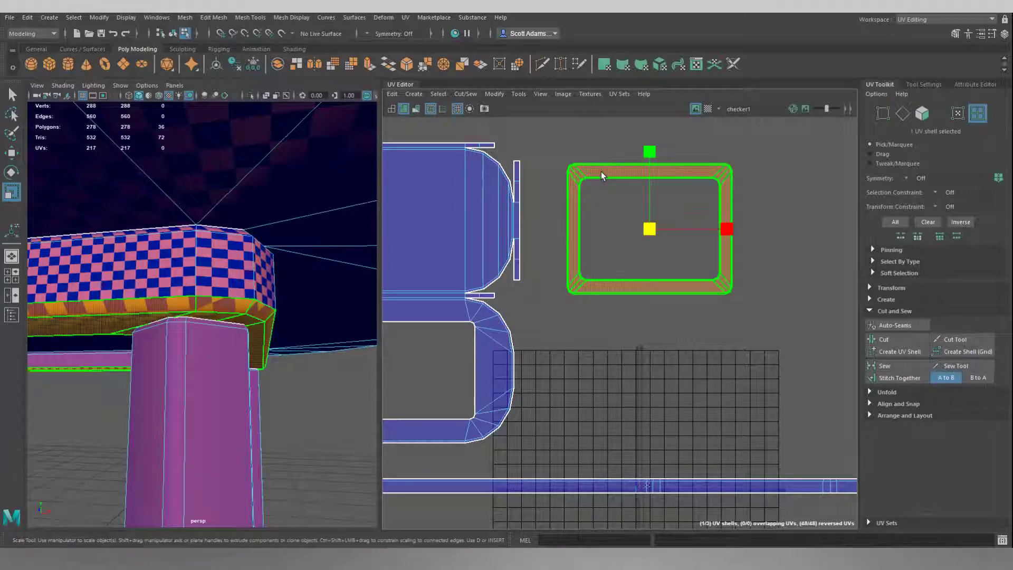
pyautogui.click(499, 94)
pyautogui.click(502, 142)
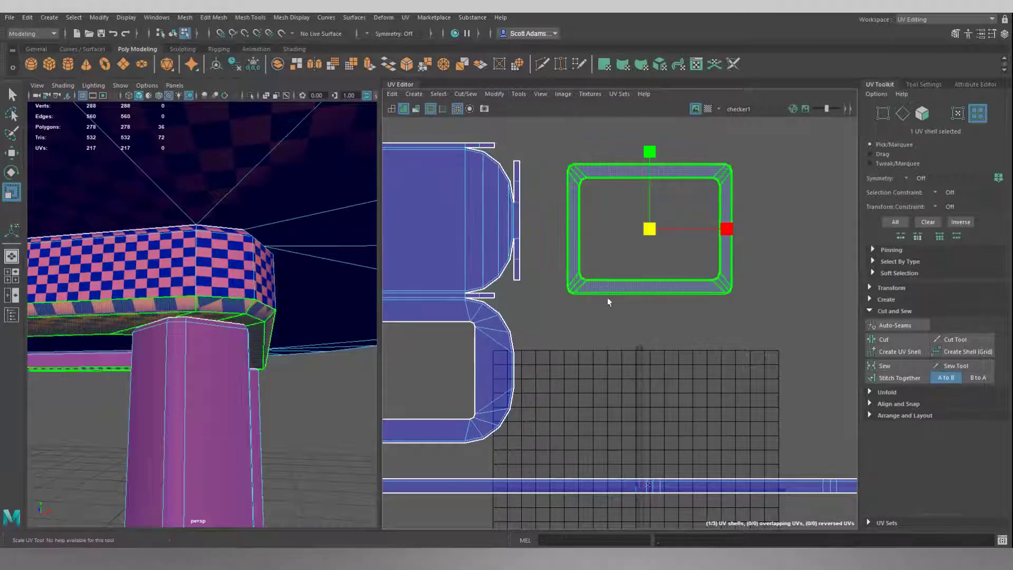
pyautogui.click(632, 342)
# Scale the frame's long side strip shell down uniformly so its checkers match the neighbouring surfaces, and deselect it.
pyautogui.scroll(-2, 631, 342)
pyautogui.scroll(-2, 246, 306)
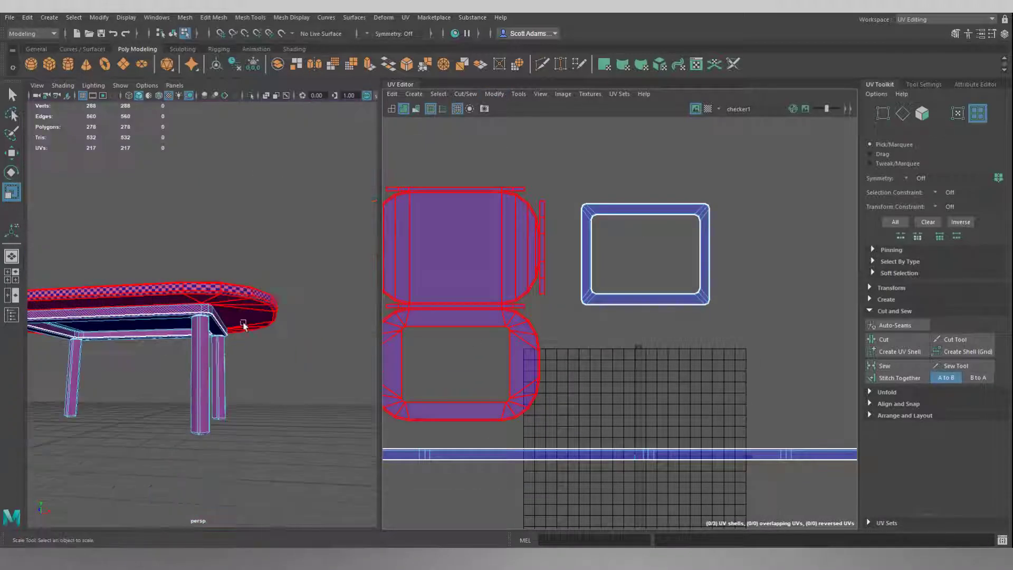
pyautogui.scroll(3, 242, 329)
pyautogui.scroll(-1, 242, 332)
pyautogui.keyDown('alt'); pyautogui.moveTo(242, 331); pyautogui.dragTo(264, 316); pyautogui.keyUp('alt')
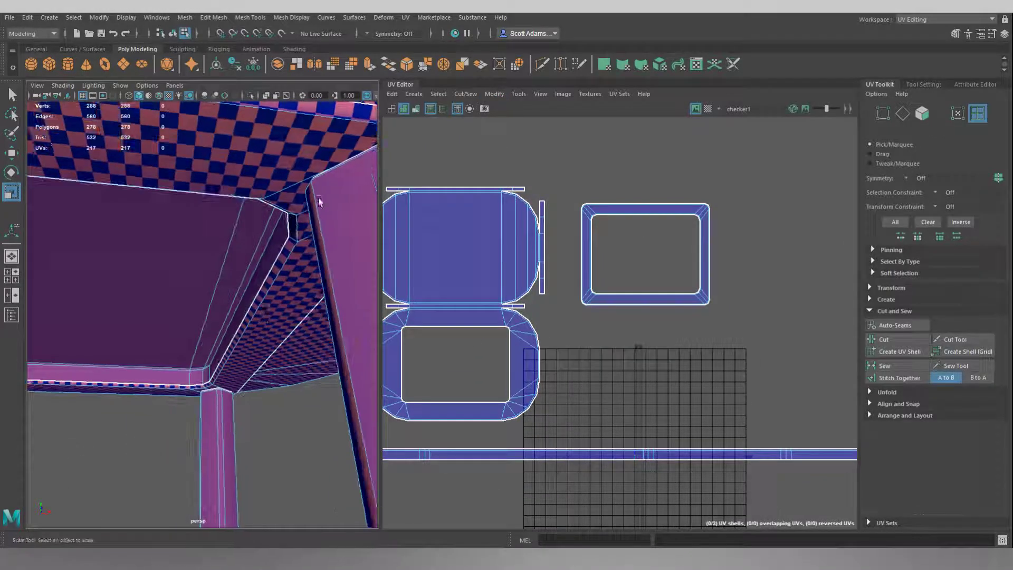
pyautogui.keyDown('alt'); pyautogui.moveTo(318, 198); pyautogui.dragTo(306, 224, button='middle'); pyautogui.keyUp('alt')
pyautogui.click(642, 459)
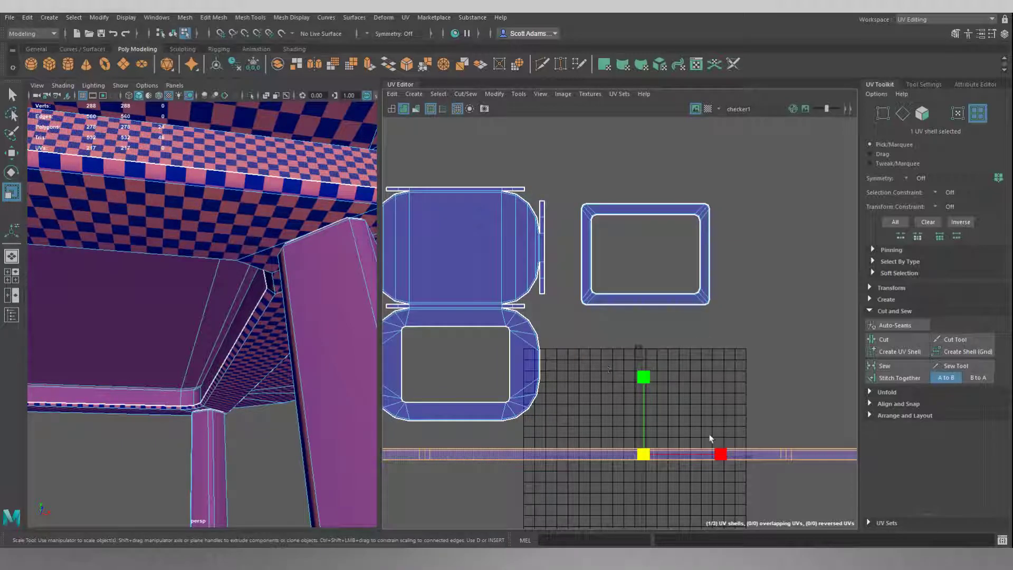
pyautogui.moveTo(642, 453); pyautogui.dragTo(600, 506)
pyautogui.click(692, 362)
# Stitch the side strip to the frame underside shell along the underside's lower outer edge.
pyautogui.moveTo(691, 362); pyautogui.dragTo(690, 333, button='right')
pyautogui.click(655, 310)
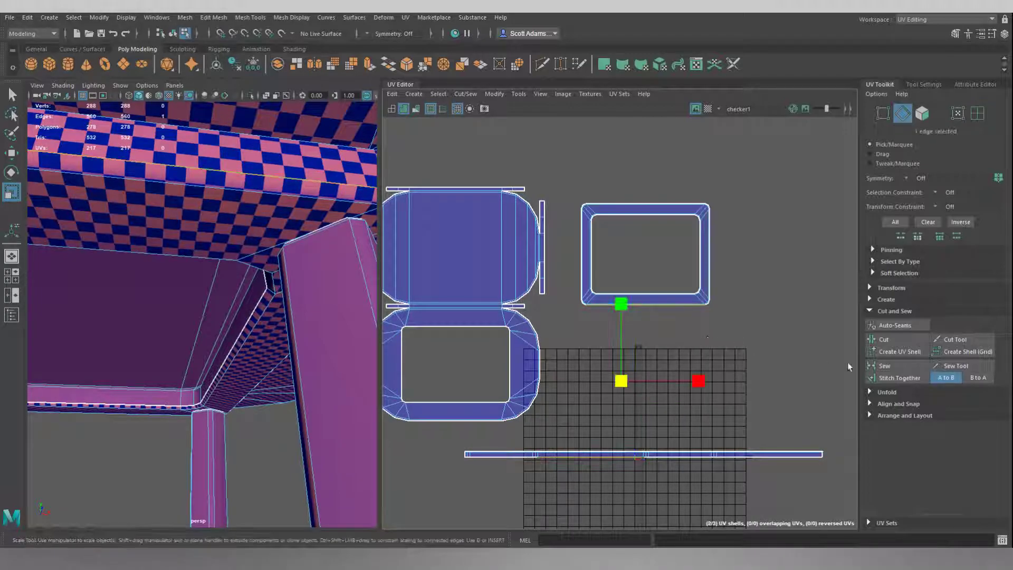
pyautogui.click(890, 378)
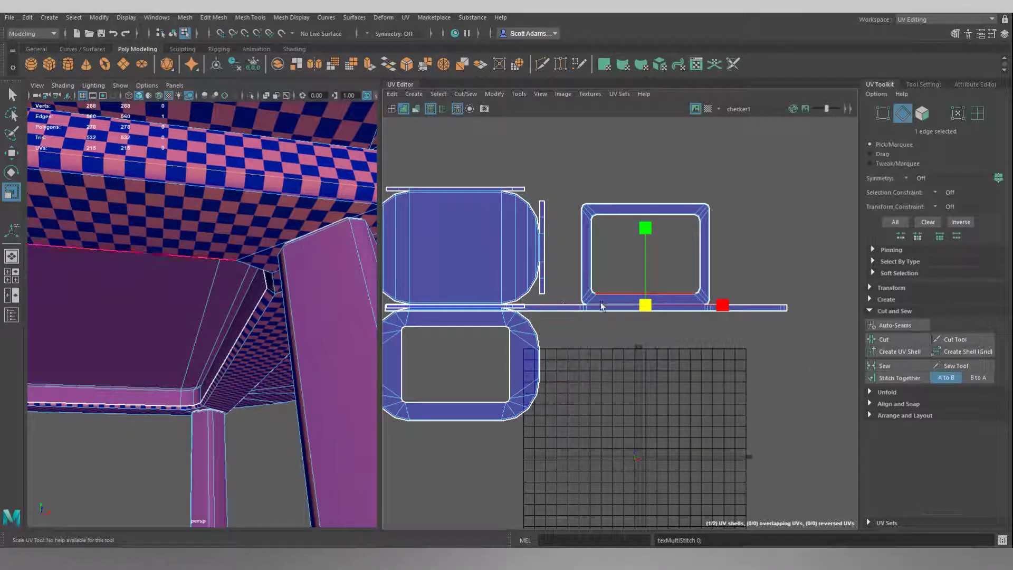
# Cut the side strip across at both lower corners of the frame shell.
pyautogui.scroll(4, 602, 306)
pyautogui.keyDown('alt'); pyautogui.moveTo(649, 390); pyautogui.dragTo(482, 389, button='middle'); pyautogui.keyUp('alt')
pyautogui.keyDown('shift'); pyautogui.click(687, 306); pyautogui.keyUp('shift')
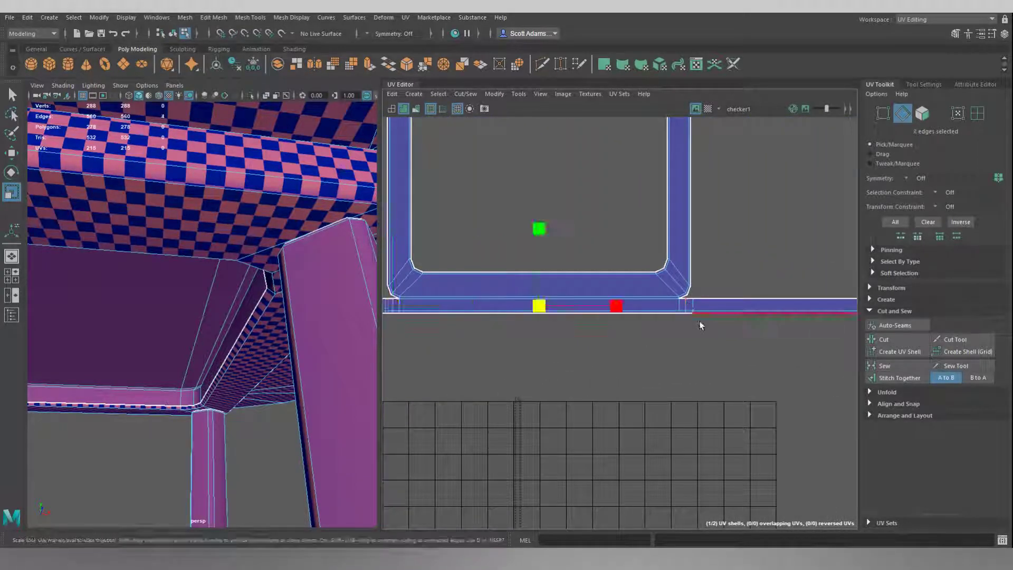
pyautogui.scroll(3, 700, 323)
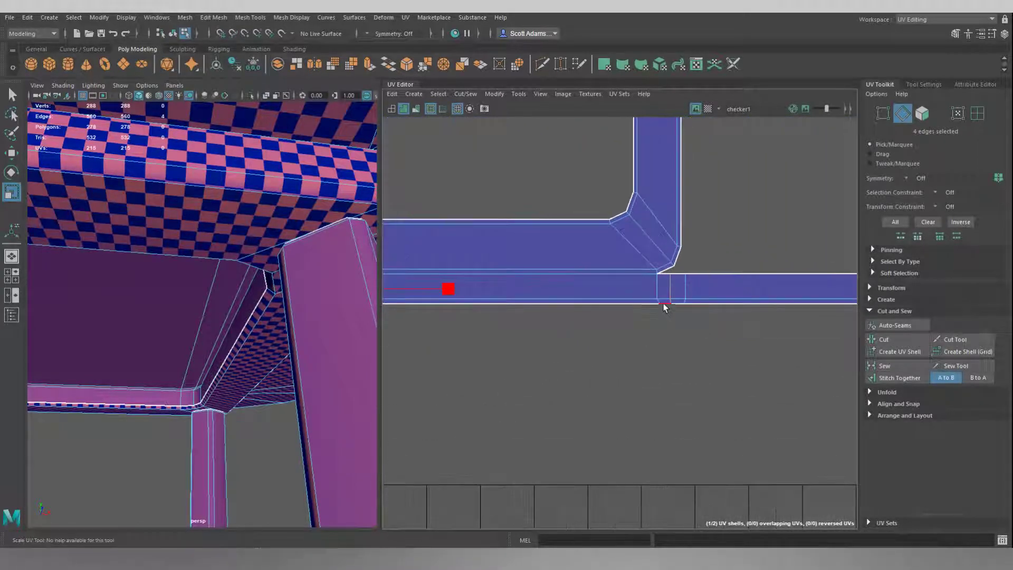
pyautogui.click(884, 340)
# Stitch the separated strip pieces to the left and right outer edges of the frame underside shell.
pyautogui.click(740, 273)
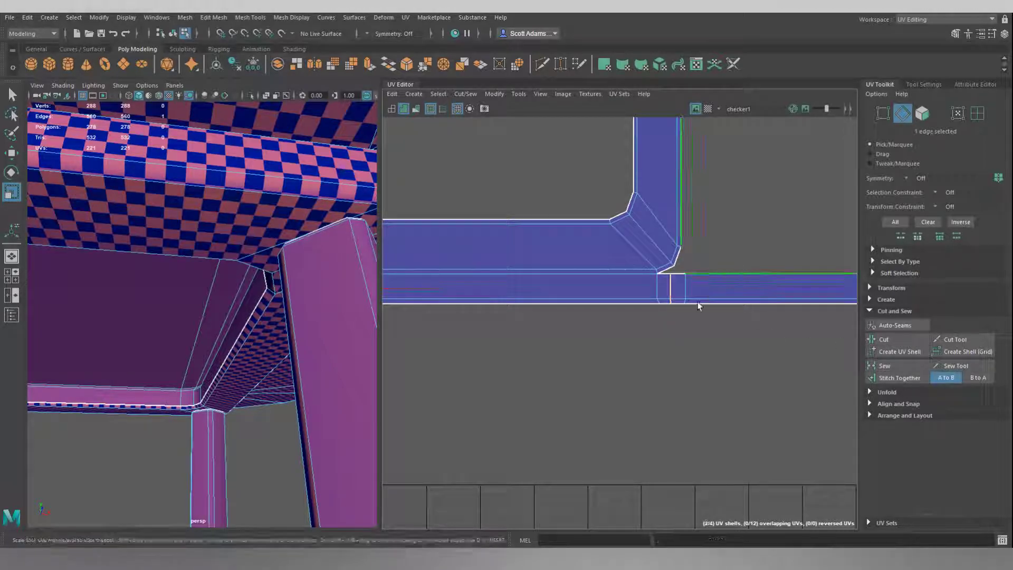
pyautogui.scroll(-4, 568, 364)
pyautogui.keyDown('alt'); pyautogui.moveTo(515, 376); pyautogui.dragTo(719, 380, button='middle'); pyautogui.keyUp('alt')
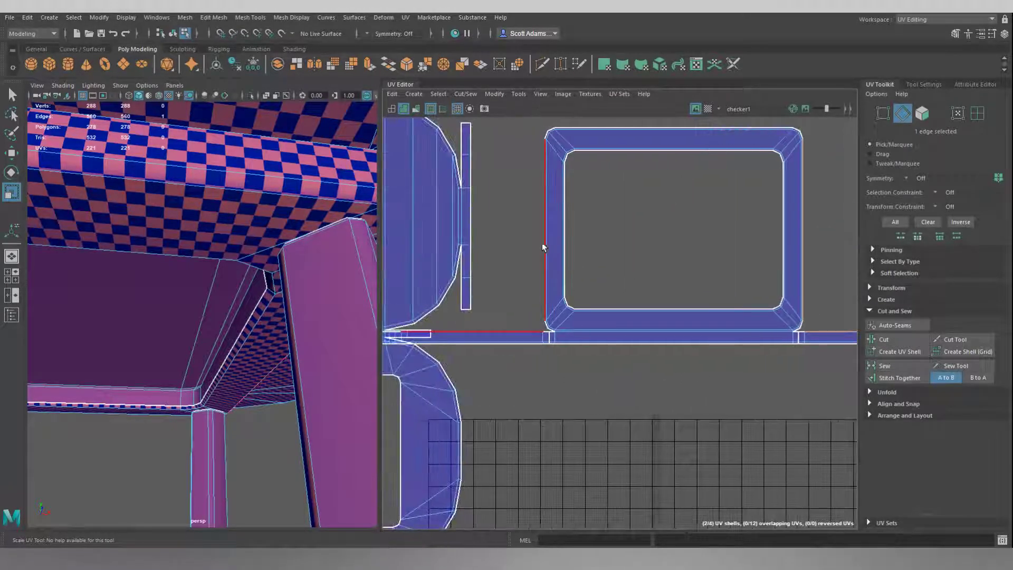
pyautogui.keyDown('shift'); pyautogui.click(541, 246); pyautogui.keyUp('shift')
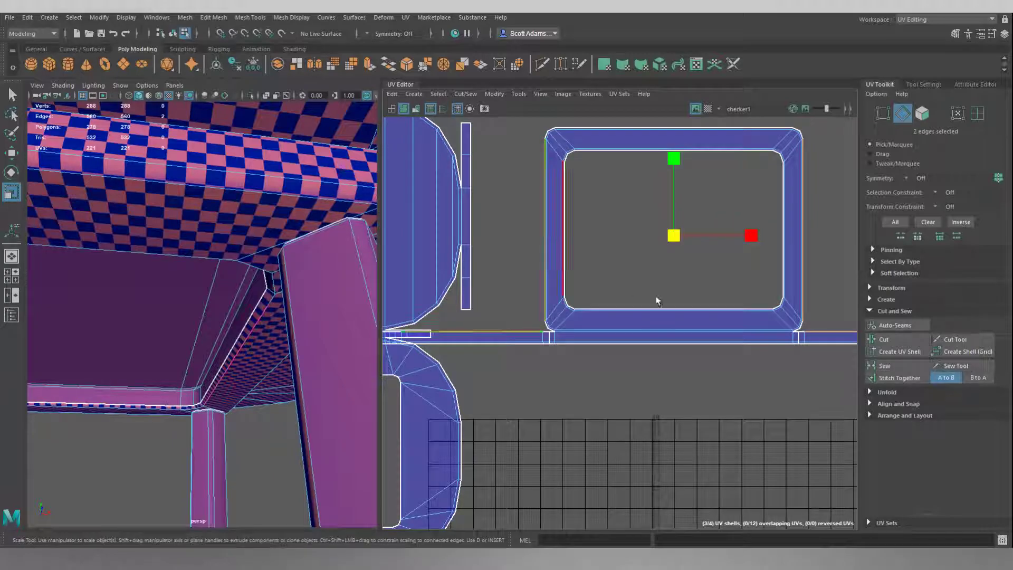
pyautogui.click(897, 375)
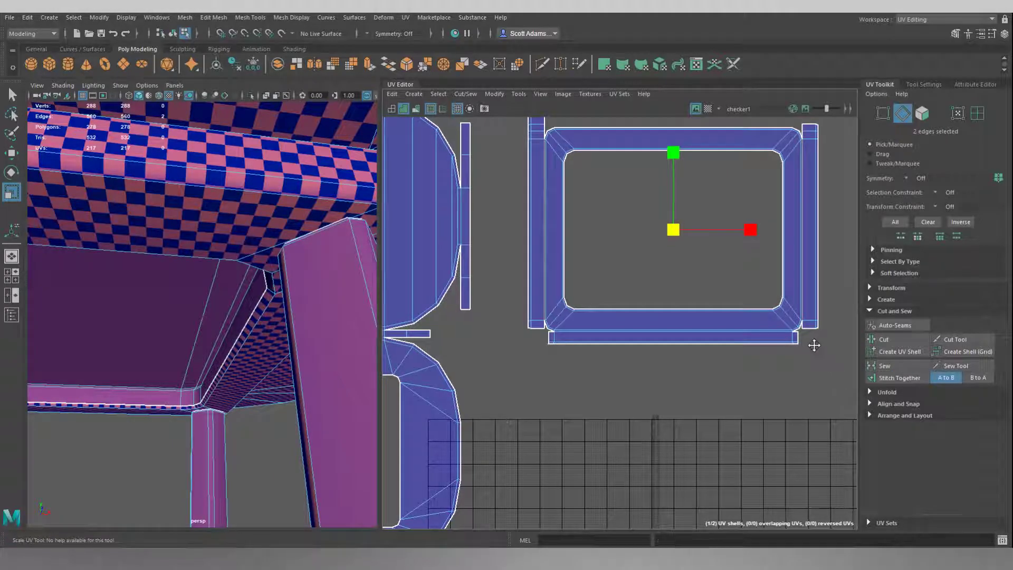
# Cut both vertical strips at the frame's upper corners and stitch the long piece to the frame's upper outer edge.
pyautogui.keyDown('alt'); pyautogui.moveTo(814, 345); pyautogui.dragTo(741, 470, button='middle'); pyautogui.keyUp('alt')
pyautogui.click(466, 257)
pyautogui.doubleClick(465, 257)
pyautogui.keyDown('shift'); pyautogui.doubleClick(738, 258); pyautogui.keyUp('shift')
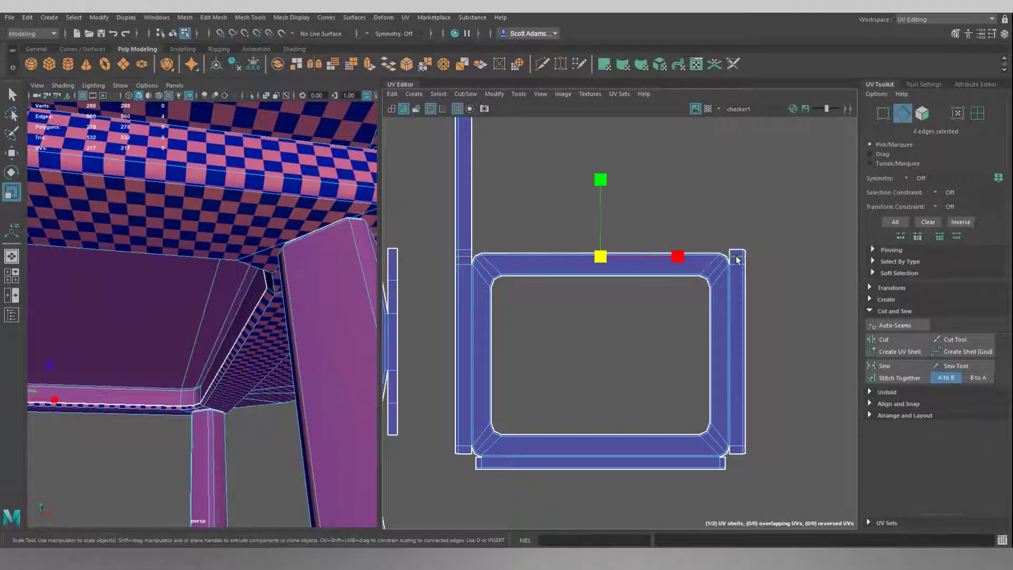
pyautogui.click(886, 340)
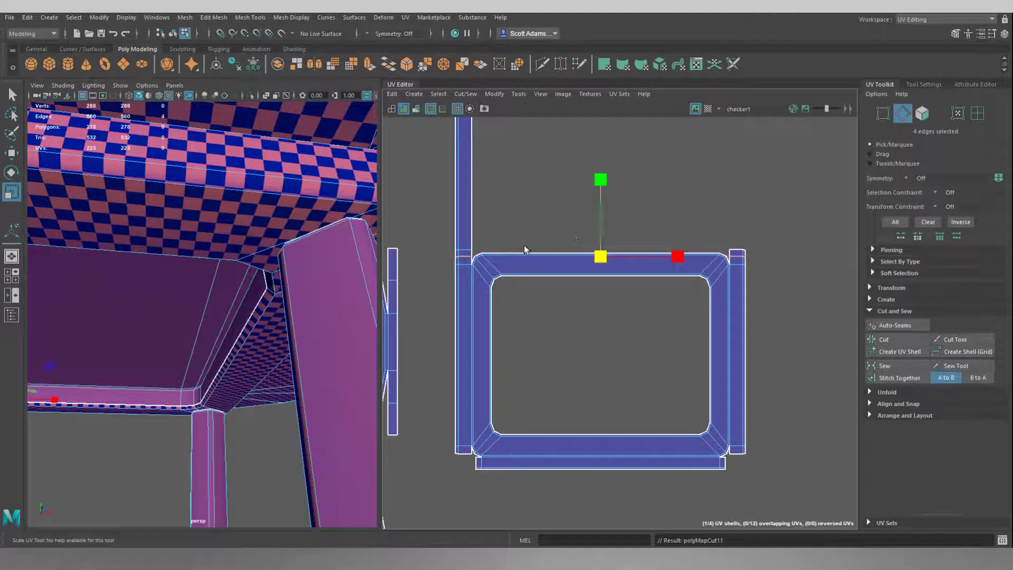
pyautogui.click(524, 247)
pyautogui.click(899, 378)
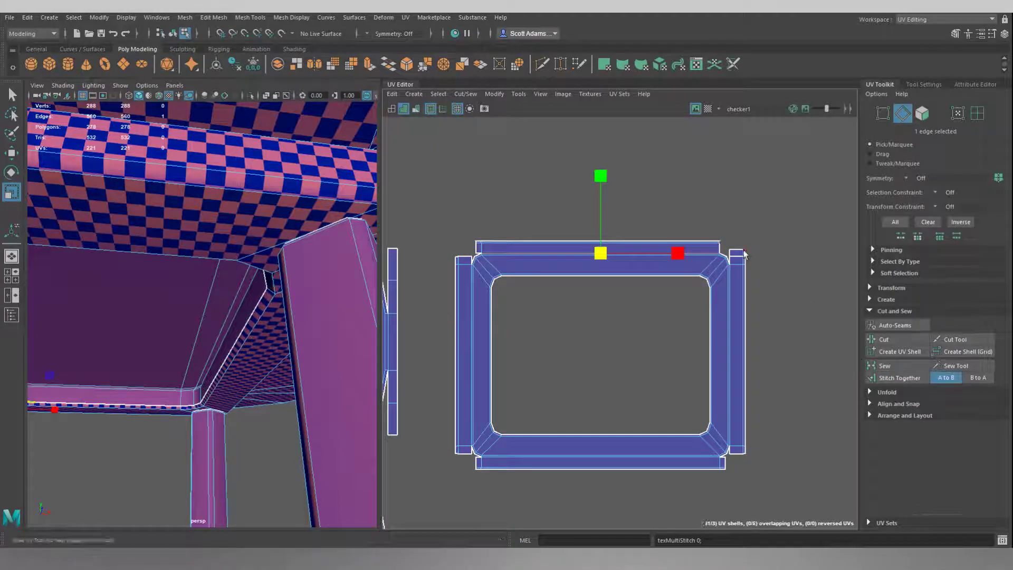
# Stitch the leftover corner piece from the right strip onto the right end of the upper strip.
pyautogui.doubleClick(724, 251)
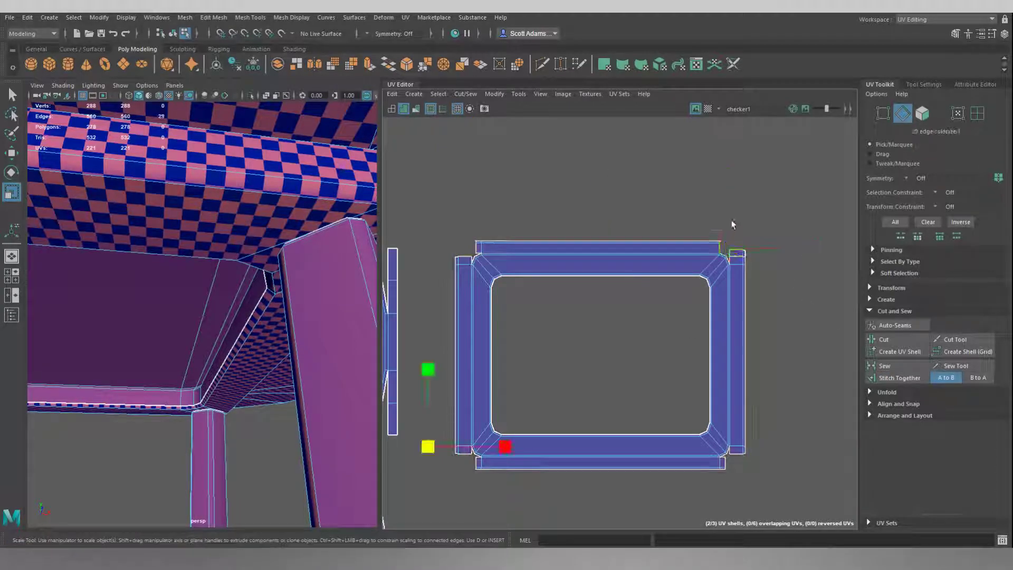
pyautogui.scroll(5, 733, 224)
pyautogui.click(667, 243)
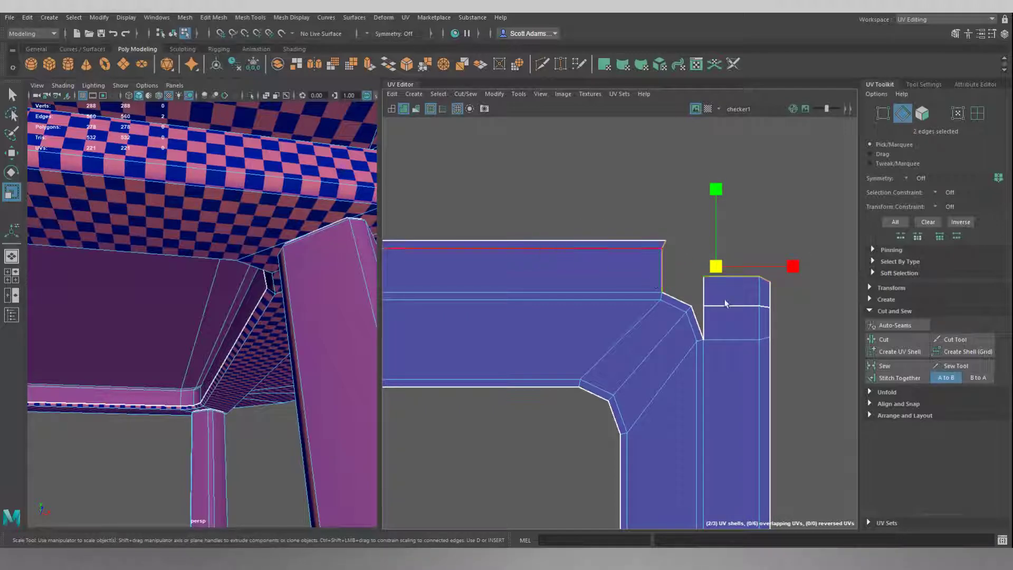
pyautogui.click(899, 378)
pyautogui.click(773, 284)
pyautogui.scroll(-9, 760, 311)
pyautogui.keyDown('alt'); pyautogui.moveTo(662, 386); pyautogui.dragTo(666, 312, button='middle'); pyautogui.keyUp('alt')
pyautogui.scroll(5, 667, 316)
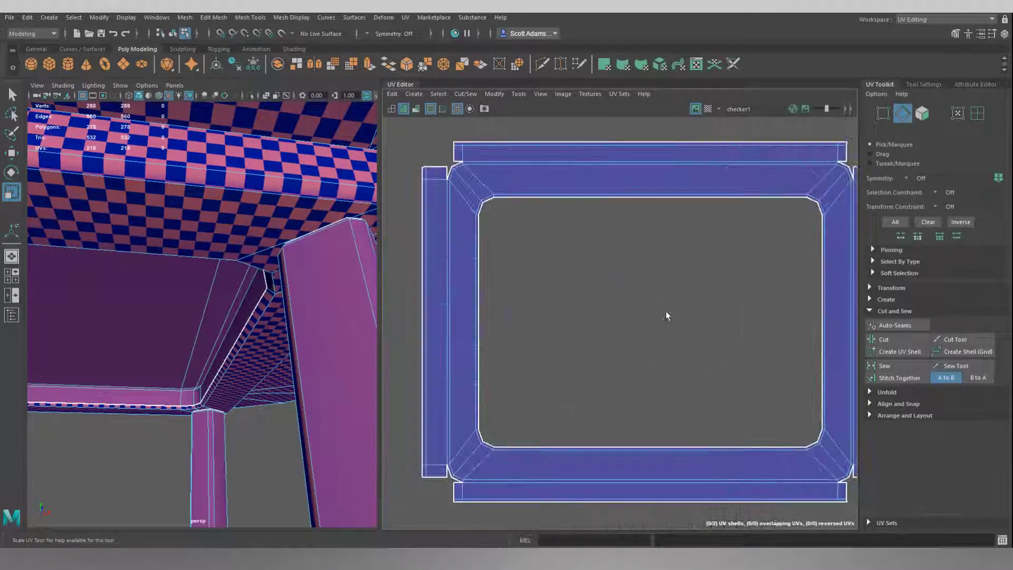
# Straighten the two upper UV rows of the left strip, aligning the end row to maximum V and the row below to minimum V.
pyautogui.scroll(3, 549, 259)
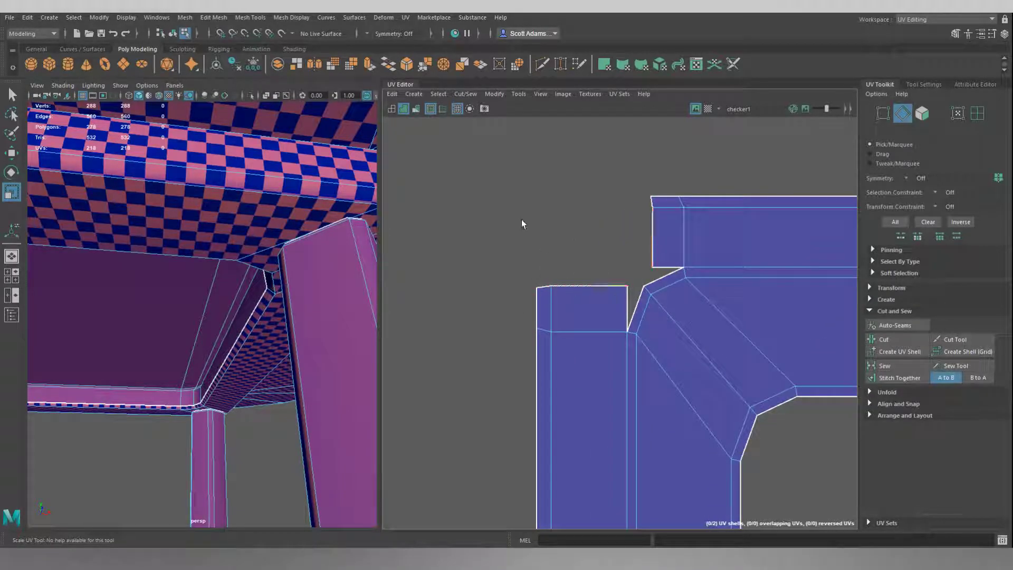
pyautogui.moveTo(522, 220); pyautogui.dragTo(568, 221, button='right')
pyautogui.moveTo(507, 261); pyautogui.dragTo(635, 289)
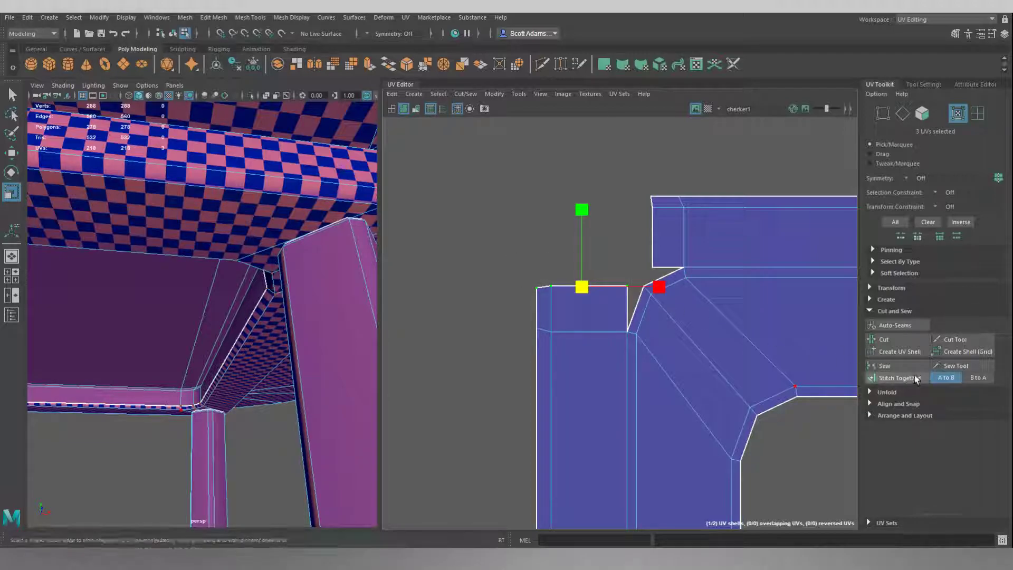
pyautogui.click(904, 404)
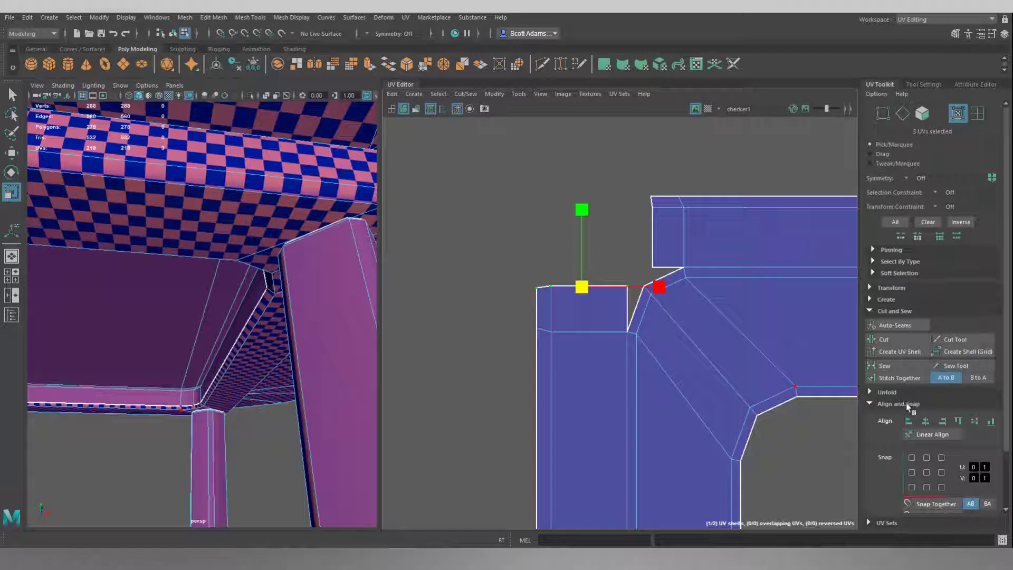
pyautogui.click(958, 420)
pyautogui.moveTo(618, 340); pyautogui.dragTo(635, 343)
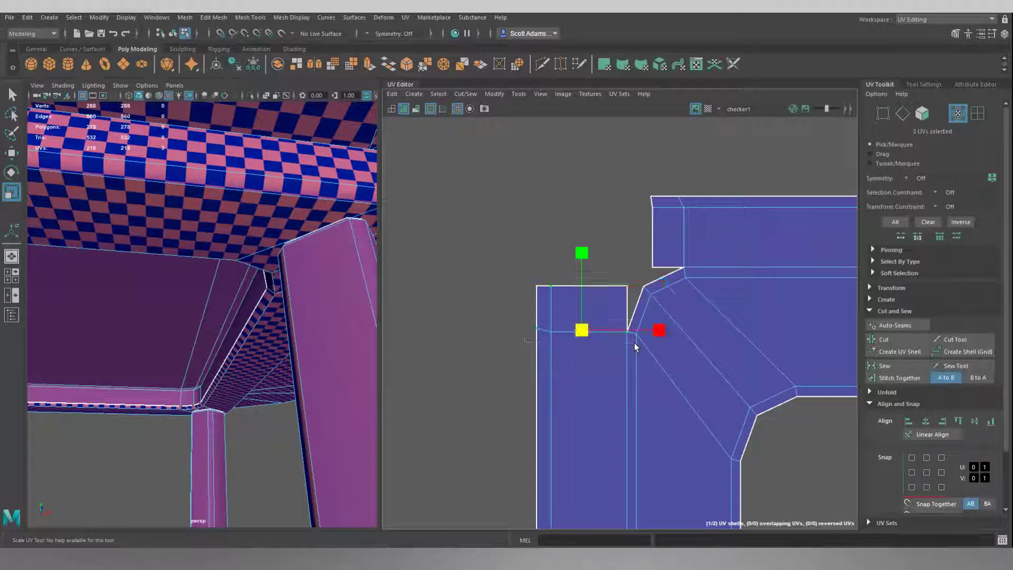
pyautogui.click(991, 421)
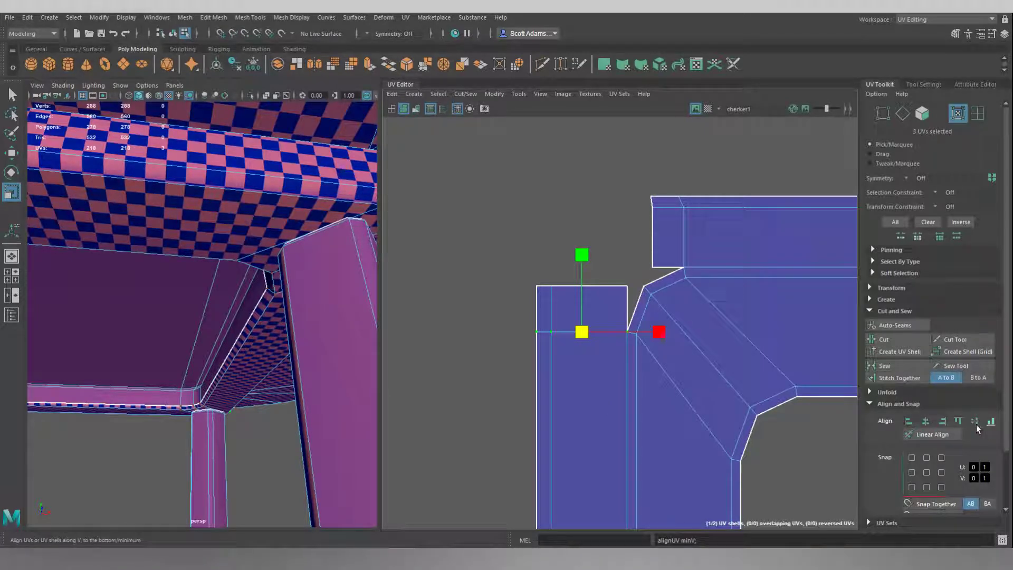
# Straighten the upper strip's left end, aligning the outer UV column to minimum U and the adjacent column to maximum U.
pyautogui.moveTo(631, 176); pyautogui.dragTo(666, 272)
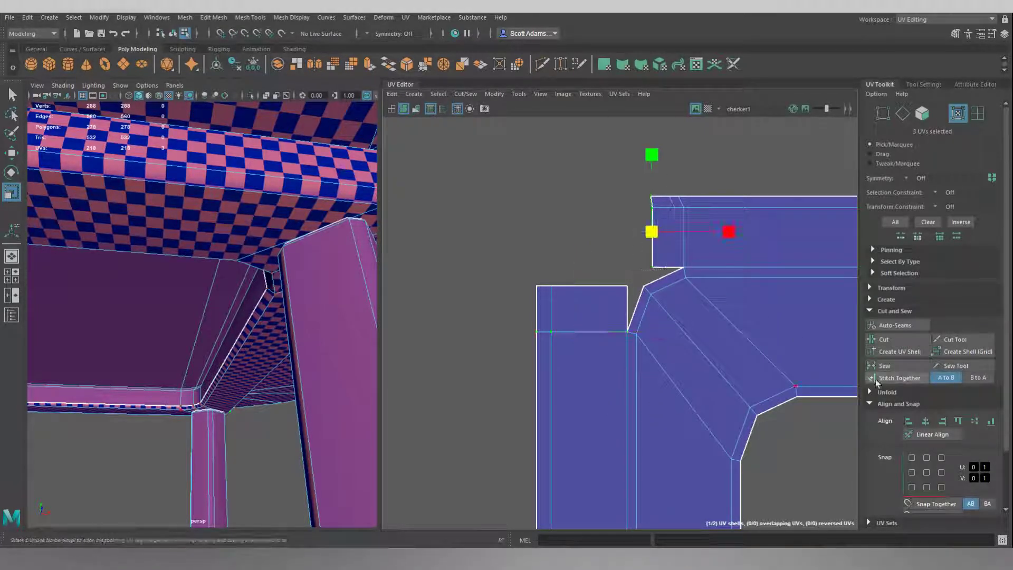
pyautogui.click(909, 420)
pyautogui.moveTo(669, 179); pyautogui.dragTo(687, 271)
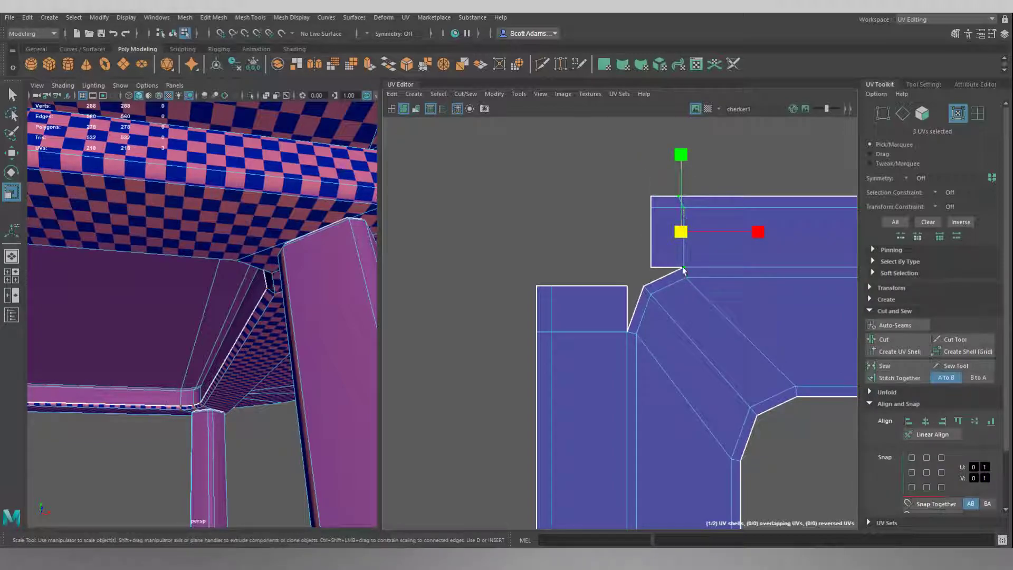
pyautogui.click(940, 421)
# Straighten the upper strip's right end, aligning the inner UV column to minimum U and the outer column to maximum U.
pyautogui.moveTo(805, 313)
pyautogui.keyDown('alt'); pyautogui.mouseDown(button='middle')
pyautogui.moveTo(662, 324)
pyautogui.moveTo(507, 319)
pyautogui.mouseUp(button='middle'); pyautogui.keyUp('alt')
pyautogui.keyDown('alt'); pyautogui.moveTo(739, 297); pyautogui.dragTo(406, 297, button='middle'); pyautogui.keyUp('alt')
pyautogui.keyDown('alt'); pyautogui.moveTo(734, 287); pyautogui.dragTo(434, 293, button='middle'); pyautogui.keyUp('alt')
pyautogui.moveTo(552, 191); pyautogui.dragTo(552, 237)
pyautogui.moveTo(574, 285); pyautogui.dragTo(580, 289)
pyautogui.click(908, 421)
pyautogui.click(659, 216)
pyautogui.moveTo(619, 189); pyautogui.dragTo(593, 292)
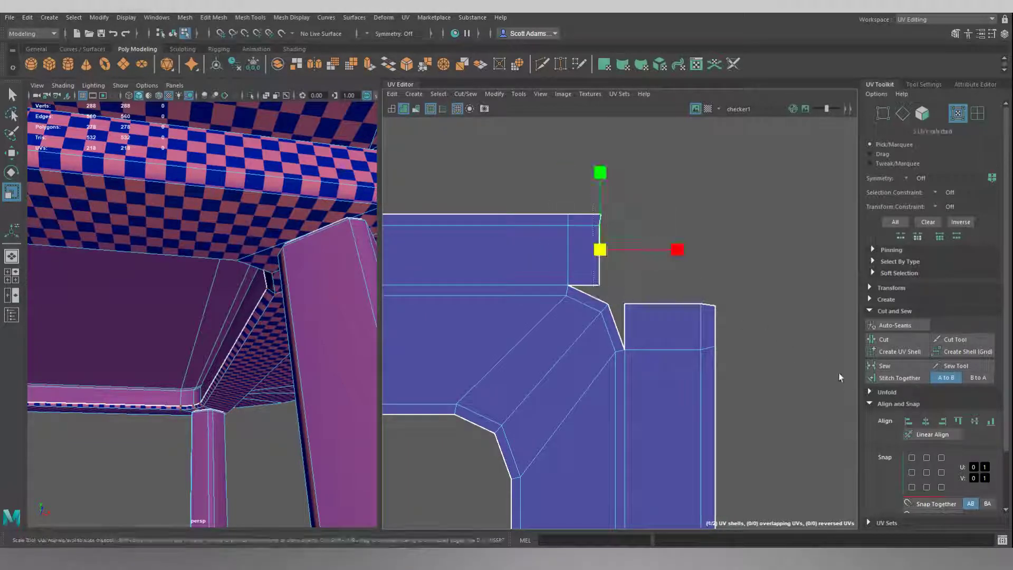
pyautogui.click(942, 422)
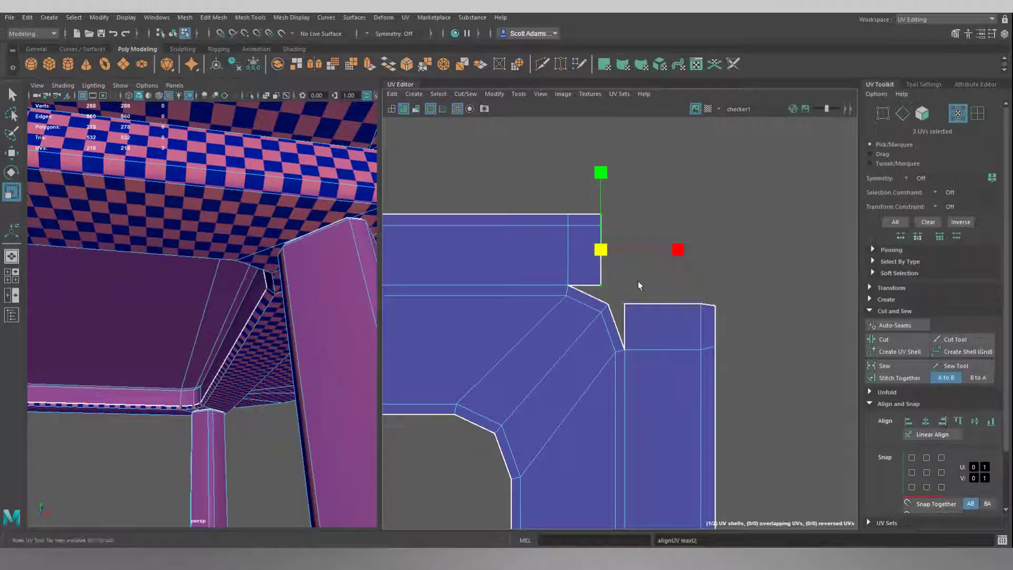
# Straighten the right strip's two upper UV rows, aligning the end row to maximum V and the row below to minimum V.
pyautogui.moveTo(730, 310); pyautogui.dragTo(730, 310)
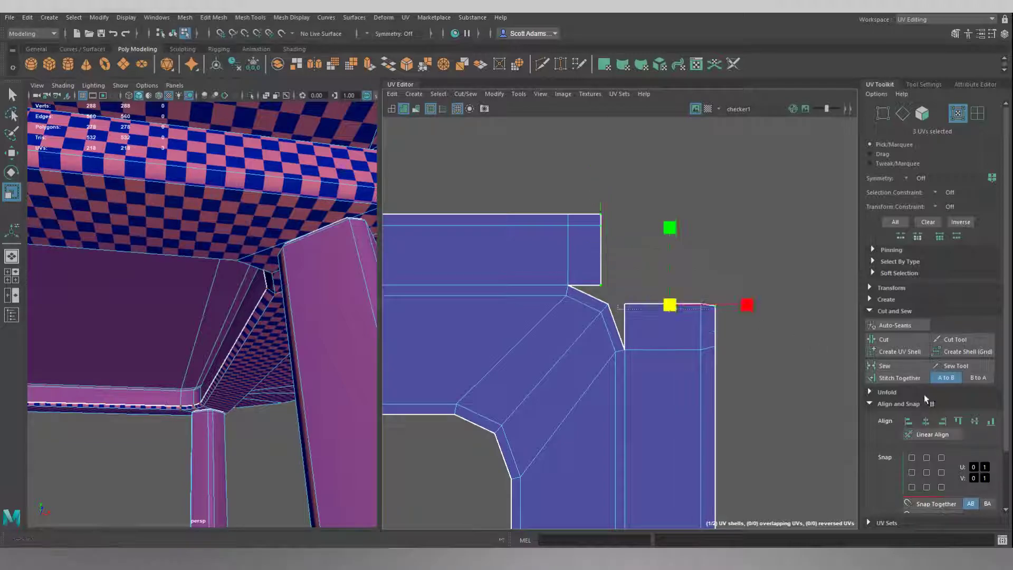
pyautogui.click(959, 422)
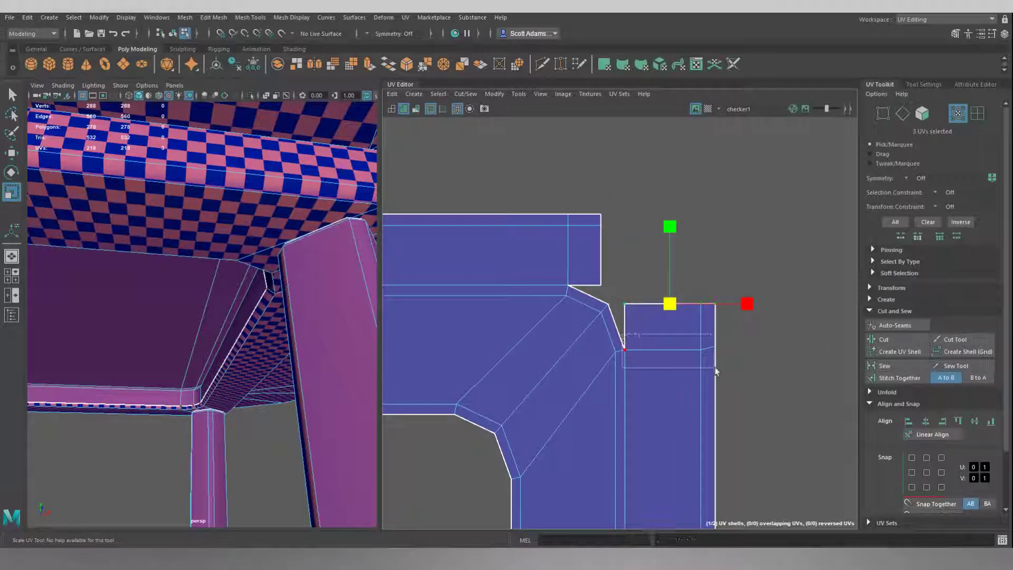
pyautogui.hotkey('ctrl', 'z')
pyautogui.click(992, 424)
# Straighten the right strip's lower end, aligning the inner UV row to maximum V and the end row to minimum V.
pyautogui.keyDown('alt'); pyautogui.moveTo(756, 447); pyautogui.dragTo(723, 53, button='middle'); pyautogui.keyUp('alt')
pyautogui.keyDown('alt'); pyautogui.moveTo(722, 402); pyautogui.dragTo(673, 40, button='middle'); pyautogui.keyUp('alt')
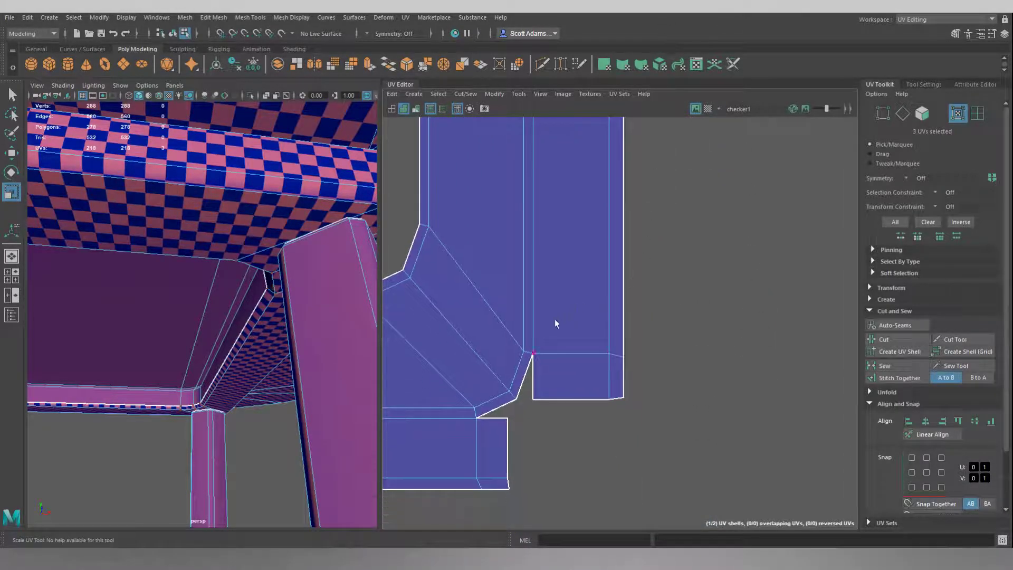
pyautogui.moveTo(569, 368); pyautogui.dragTo(653, 365)
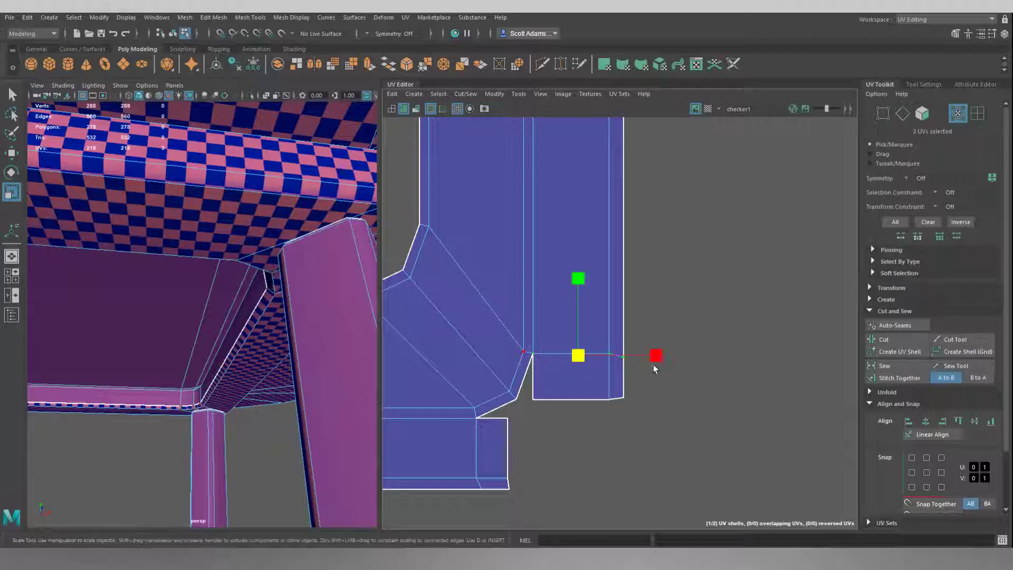
pyautogui.click(959, 422)
pyautogui.moveTo(534, 391); pyautogui.dragTo(661, 417)
pyautogui.click(992, 422)
# Straighten the lower strip's right end, aligning the outer UV column to maximum U and the inner column to minimum U.
pyautogui.moveTo(499, 415); pyautogui.dragTo(523, 510)
pyautogui.click(943, 422)
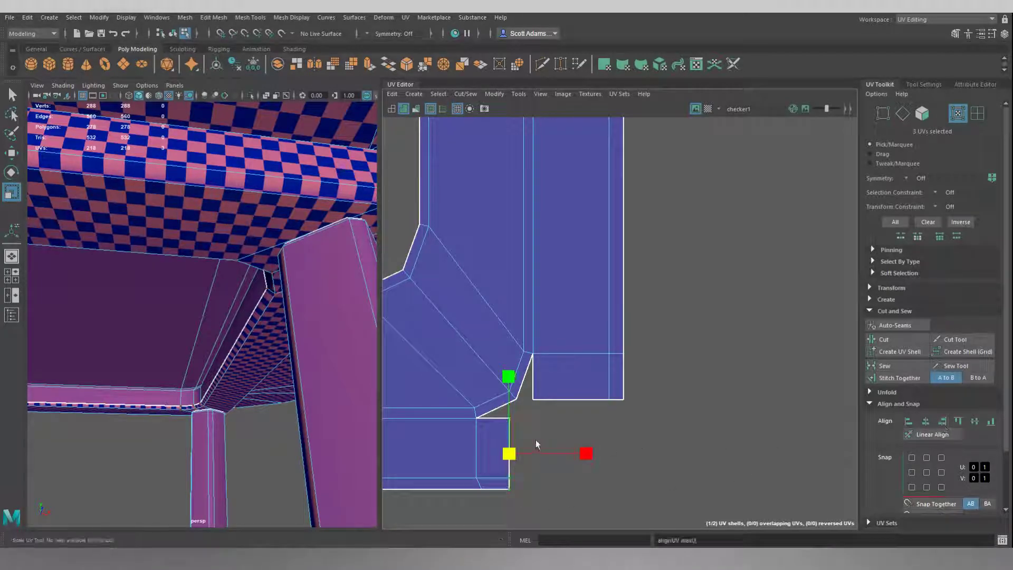
pyautogui.moveTo(486, 440); pyautogui.dragTo(489, 503)
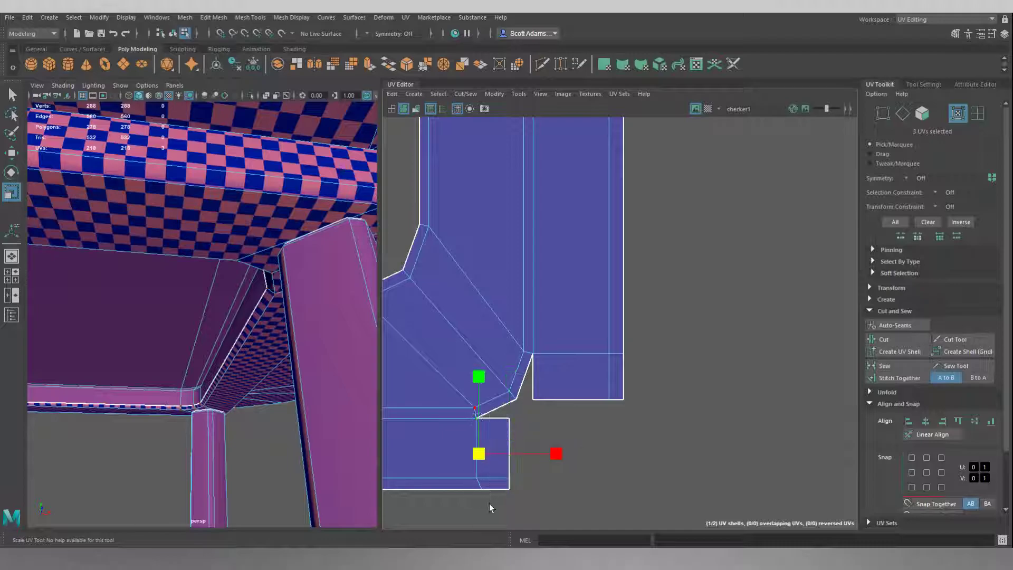
pyautogui.click(908, 422)
pyautogui.click(562, 430)
# Straighten the lower strip's left end, aligning the inner UV column to maximum U and the outer column to minimum U.
pyautogui.keyDown('alt'); pyautogui.moveTo(444, 435); pyautogui.dragTo(795, 320, button='middle'); pyautogui.keyUp('alt')
pyautogui.keyDown('alt'); pyautogui.moveTo(568, 365); pyautogui.dragTo(939, 350, button='middle'); pyautogui.keyUp('alt')
pyautogui.keyDown('alt'); pyautogui.moveTo(500, 337); pyautogui.dragTo(625, 339, button='middle'); pyautogui.keyUp('alt')
pyautogui.keyDown('alt'); pyautogui.moveTo(425, 354); pyautogui.dragTo(664, 399, button='middle'); pyautogui.keyUp('alt')
pyautogui.moveTo(603, 413); pyautogui.dragTo(642, 325)
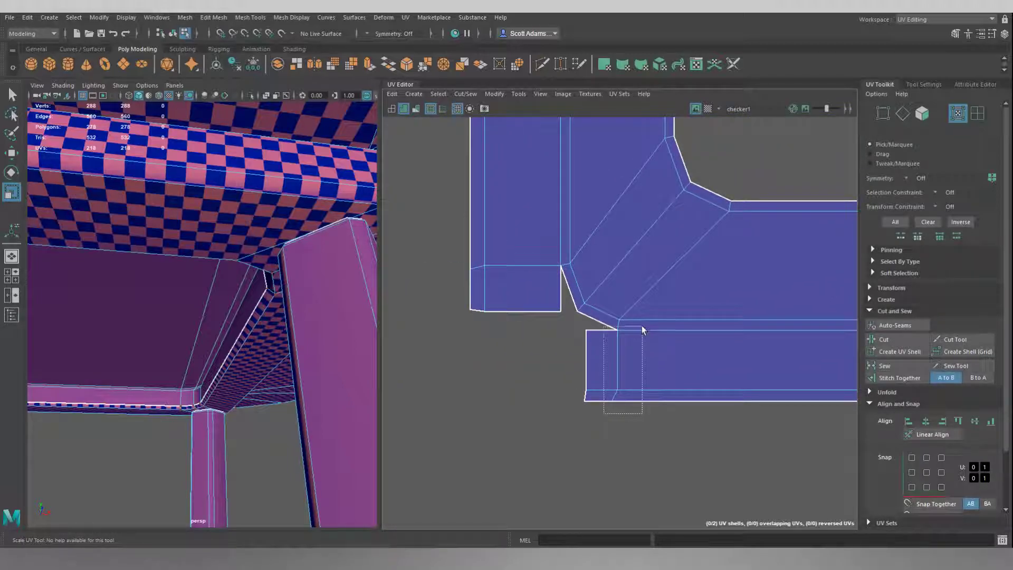
pyautogui.click(944, 422)
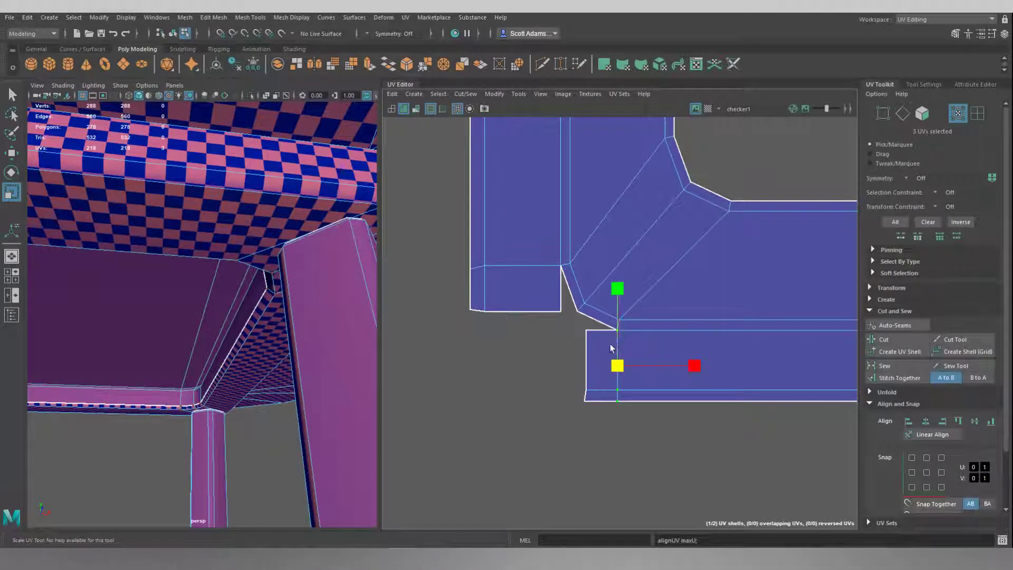
pyautogui.moveTo(583, 325); pyautogui.dragTo(592, 430)
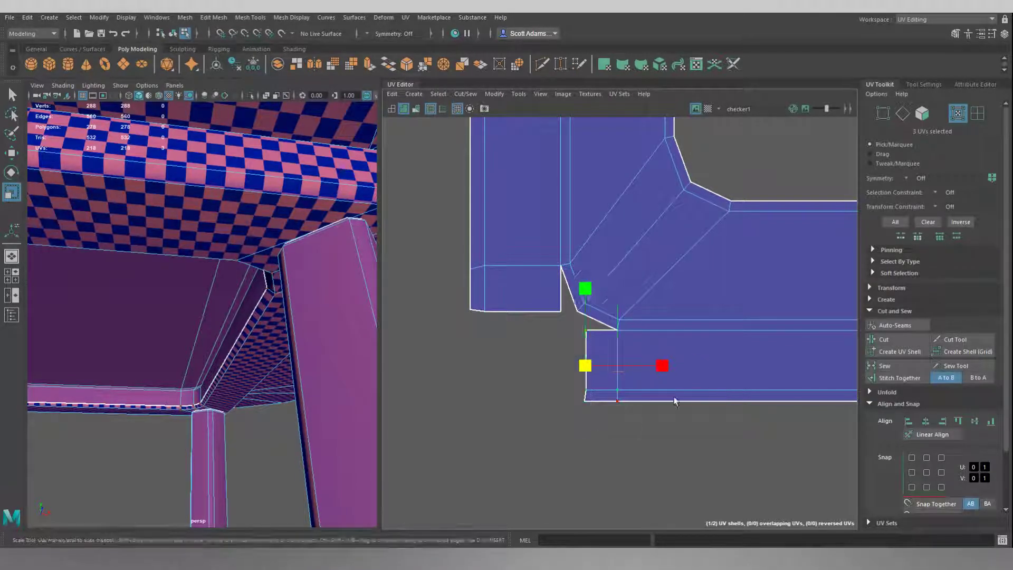
pyautogui.click(908, 422)
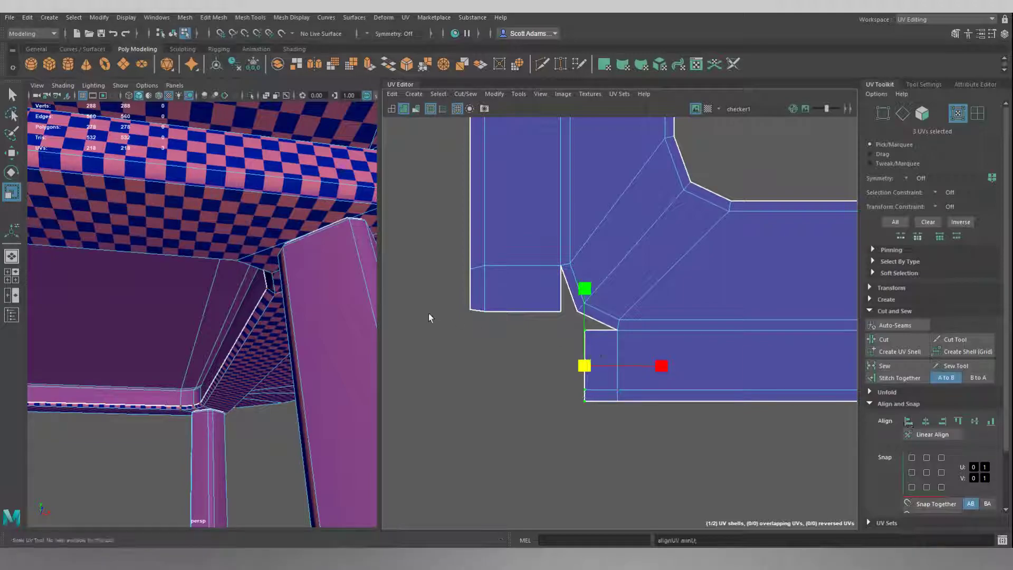
# Straighten the left strip's lower end, aligning the end UV row to minimum V and the row above to maximum V.
pyautogui.moveTo(448, 328); pyautogui.dragTo(572, 305)
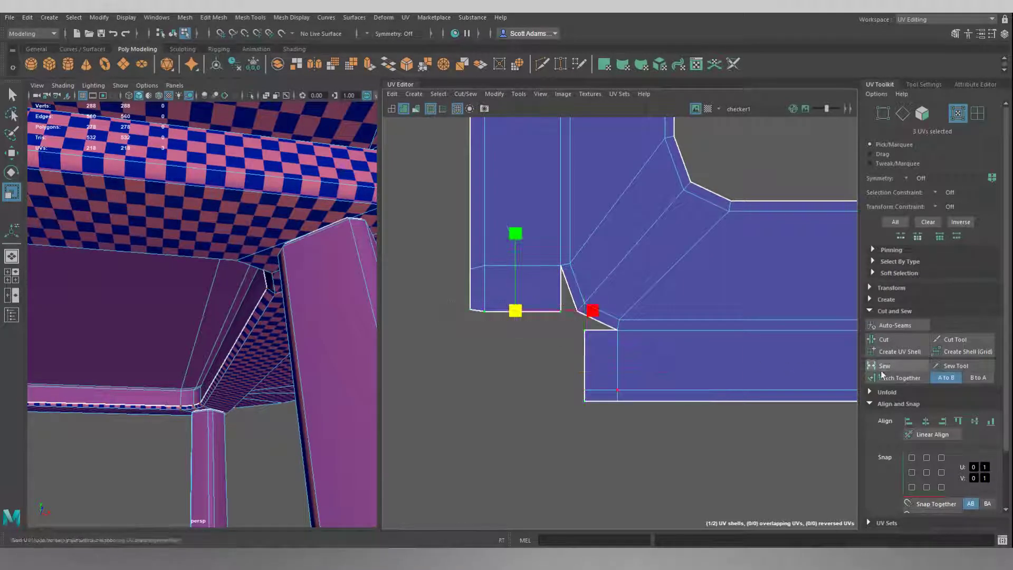
pyautogui.click(991, 422)
pyautogui.moveTo(524, 266); pyautogui.dragTo(561, 266)
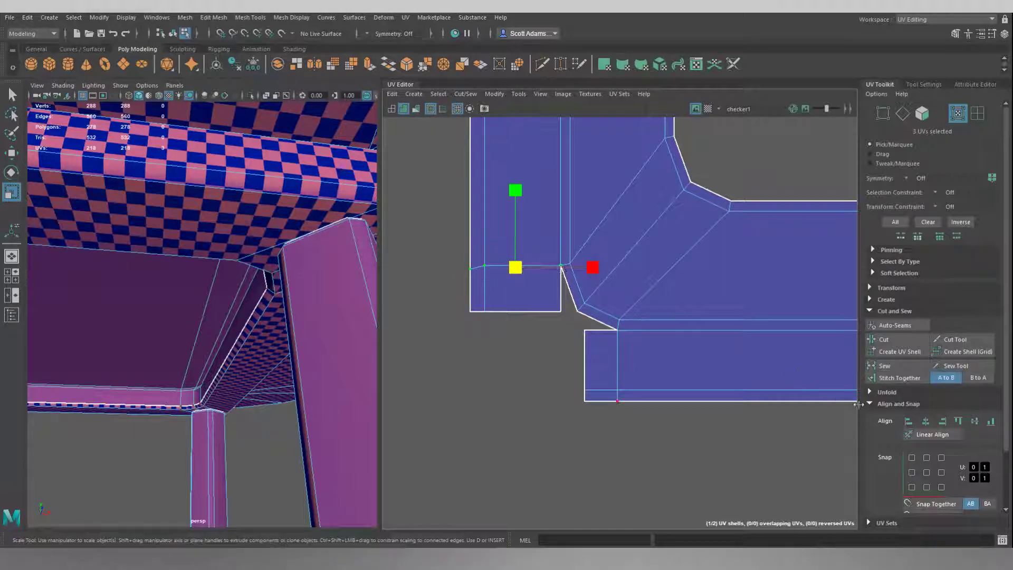
pyautogui.click(960, 422)
pyautogui.click(532, 369)
# Inspect the whole frame shell and its corner strips in the UV Editor.
pyautogui.scroll(-3, 532, 366)
pyautogui.scroll(-10, 533, 366)
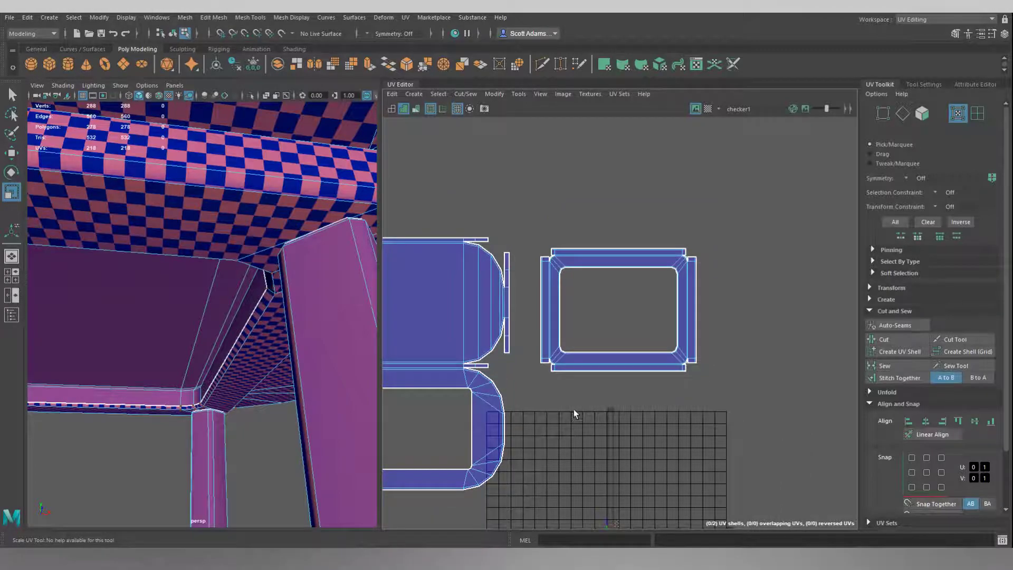
pyautogui.scroll(5, 577, 401)
pyautogui.keyDown('alt'); pyautogui.moveTo(678, 387); pyautogui.dragTo(602, 495, button='middle'); pyautogui.keyUp('alt')
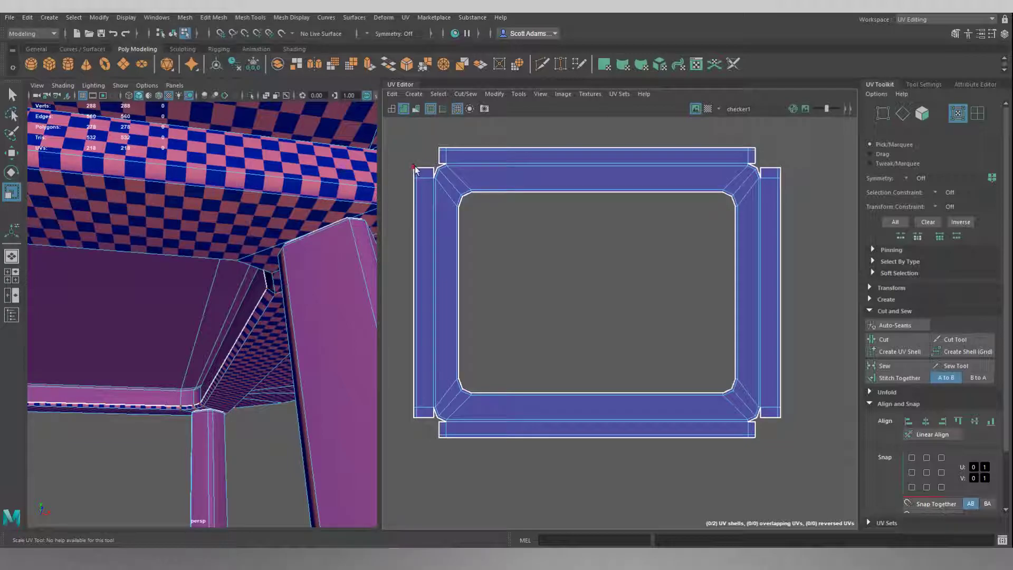
pyautogui.scroll(3, 421, 169)
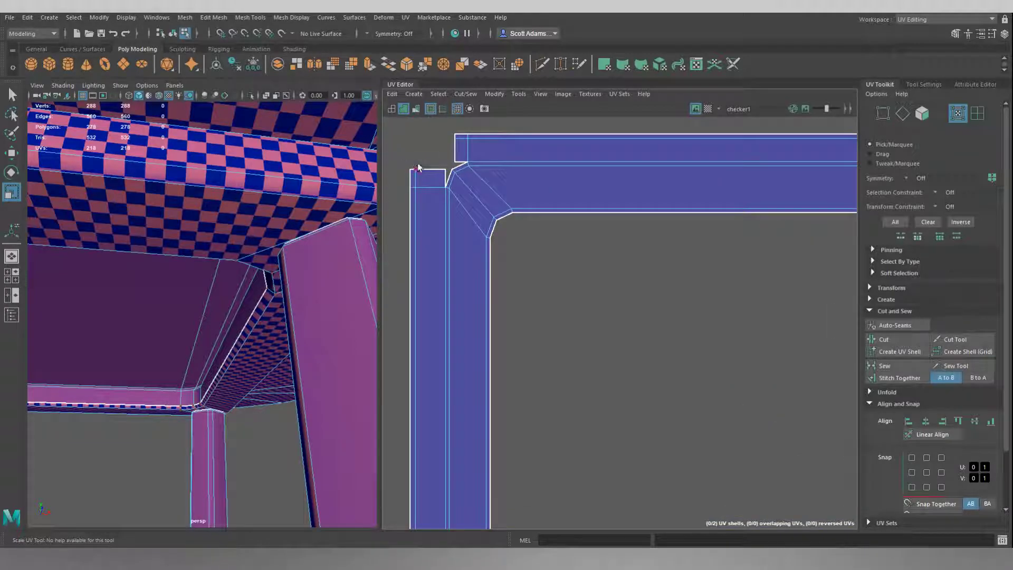
pyautogui.scroll(-7, 600, 338)
pyautogui.keyDown('alt'); pyautogui.moveTo(595, 463); pyautogui.dragTo(614, 234, button='middle'); pyautogui.keyUp('alt')
# Select the large recessed underside panel face of the table together with the two narrow faces along one of its edges.
pyautogui.keyDown('alt'); pyautogui.moveTo(281, 218); pyautogui.dragTo(273, 244); pyautogui.keyUp('alt')
pyautogui.scroll(-5, 265, 284)
pyautogui.moveTo(236, 326)
pyautogui.keyDown('alt'); pyautogui.mouseDown()
pyautogui.moveTo(227, 349)
pyautogui.moveTo(249, 339)
pyautogui.moveTo(246, 321)
pyautogui.mouseUp(); pyautogui.keyUp('alt')
pyautogui.scroll(3, 227, 334)
pyautogui.scroll(5, 203, 318)
pyautogui.keyDown('alt'); pyautogui.moveTo(204, 318); pyautogui.dragTo(353, 305, button='middle'); pyautogui.keyUp('alt')
pyautogui.keyDown('alt'); pyautogui.moveTo(270, 303); pyautogui.dragTo(273, 343); pyautogui.keyUp('alt')
pyautogui.moveTo(287, 268); pyautogui.dragTo(288, 304, button='right')
pyautogui.click(361, 272)
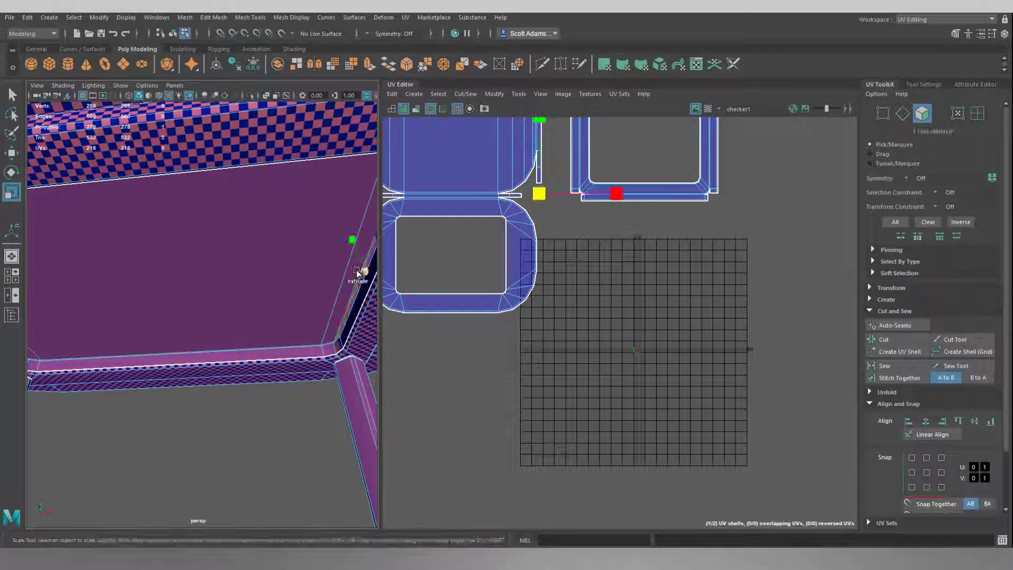
pyautogui.press('q')
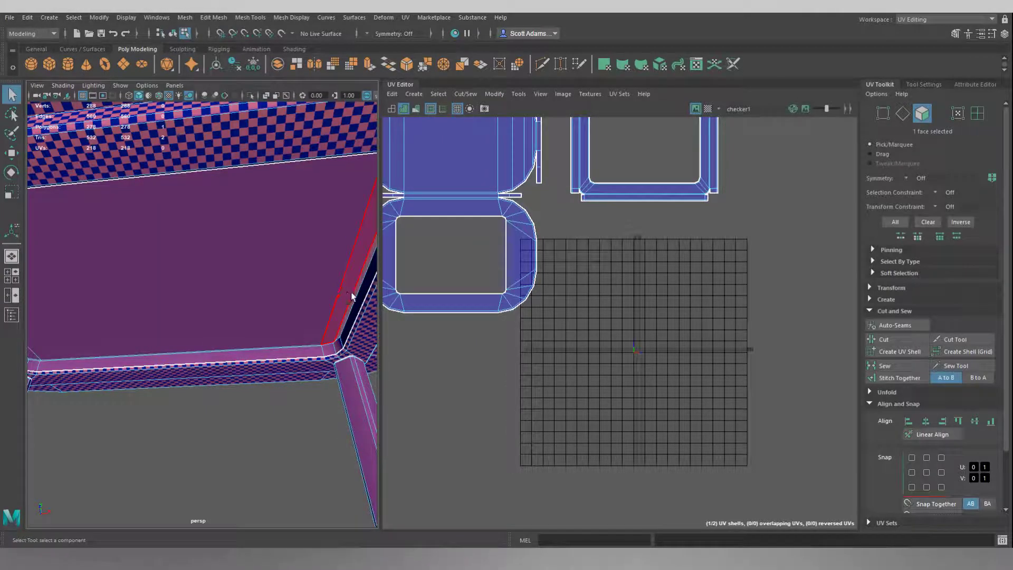
pyautogui.keyDown('shift'); pyautogui.click(352, 293); pyautogui.keyUp('shift')
pyautogui.keyDown('shift'); pyautogui.click(289, 291); pyautogui.keyUp('shift')
# Add the two narrow faces along the panel's opposite edge to the selection and apply a Planar projection to all five faces.
pyautogui.keyDown('alt'); pyautogui.moveTo(161, 299); pyautogui.dragTo(403, 259, button='middle'); pyautogui.keyUp('alt')
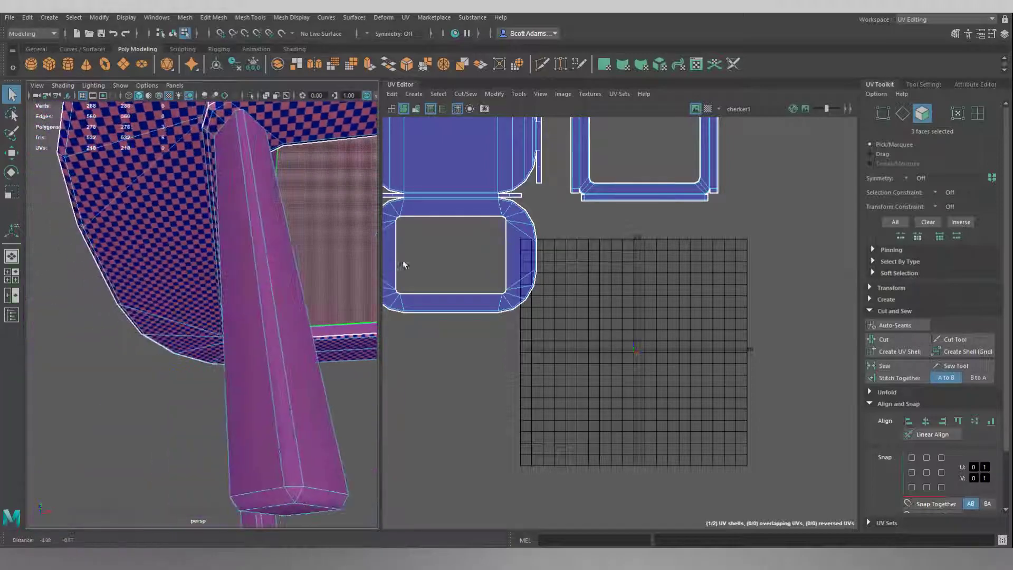
pyautogui.keyDown('alt'); pyautogui.moveTo(340, 252); pyautogui.dragTo(246, 258); pyautogui.keyUp('alt')
pyautogui.keyDown('shift'); pyautogui.click(208, 256); pyautogui.keyUp('shift')
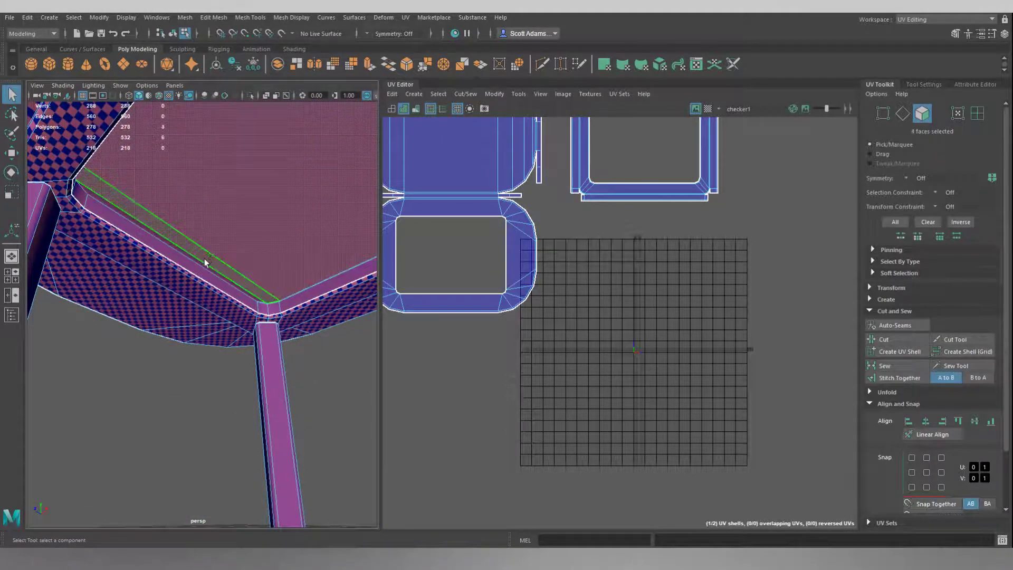
pyautogui.keyDown('shift'); pyautogui.click(203, 267); pyautogui.keyUp('shift')
pyautogui.scroll(-3, 555, 333)
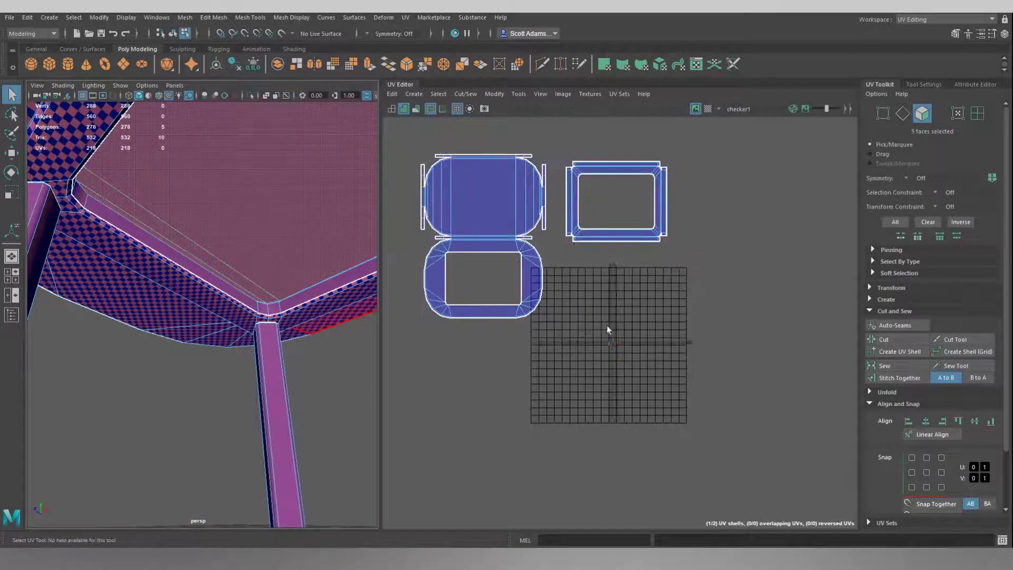
pyautogui.scroll(1, 617, 330)
pyautogui.keyDown('alt'); pyautogui.moveTo(596, 280); pyautogui.dragTo(624, 329, button='middle'); pyautogui.keyUp('alt')
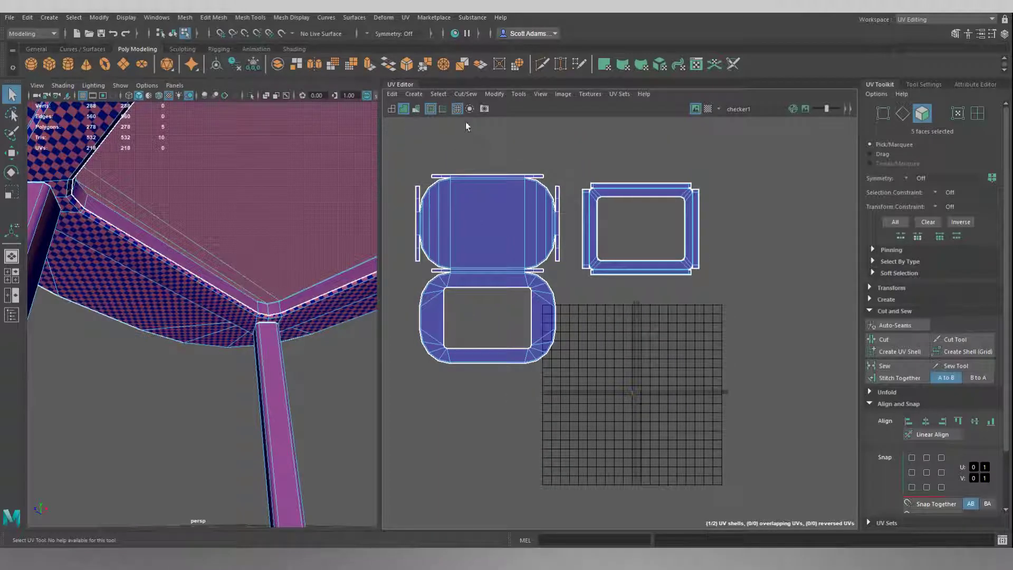
pyautogui.click(413, 94)
pyautogui.click(467, 179)
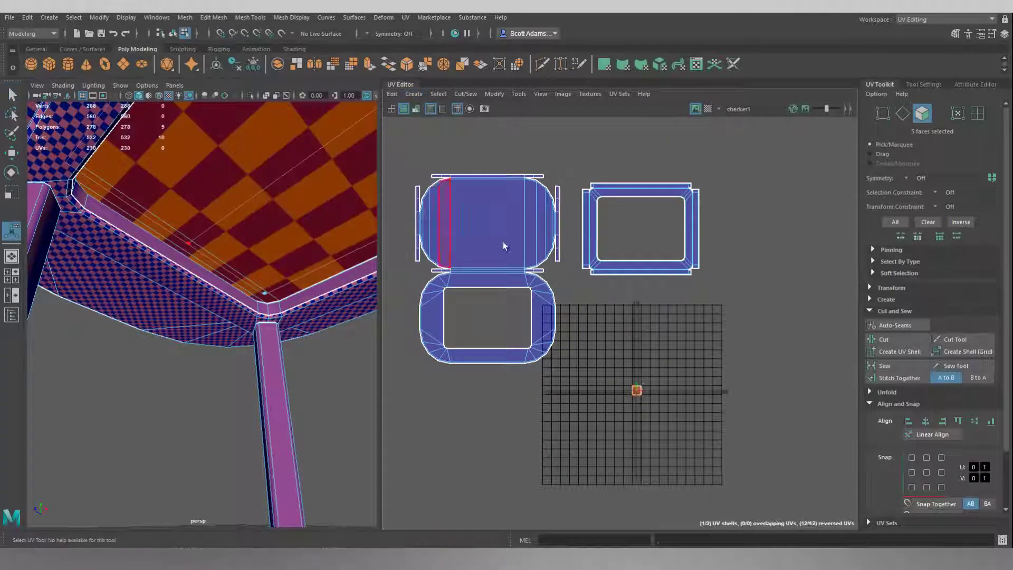
# Scale the new panel shell slightly wider in U and adjust its V scale to even out the checker squares.
pyautogui.scroll(4, 653, 397)
pyautogui.keyDown('alt'); pyautogui.moveTo(653, 397); pyautogui.dragTo(715, 373, button='middle'); pyautogui.keyUp('alt')
pyautogui.keyDown('alt'); pyautogui.moveTo(226, 244); pyautogui.dragTo(108, 240); pyautogui.keyUp('alt')
pyautogui.scroll(-5, 158, 262)
pyautogui.scroll(8, 241, 266)
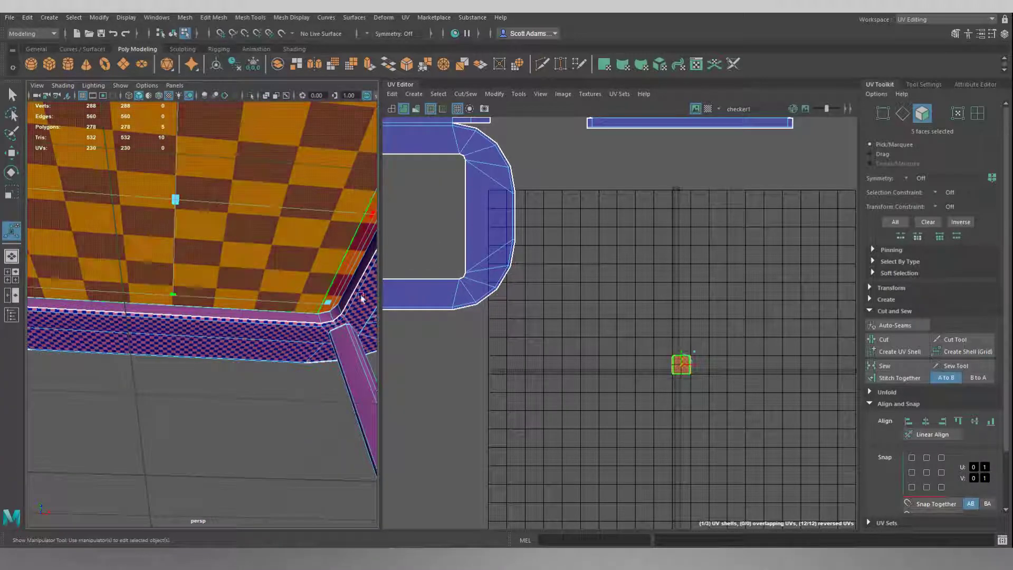
pyautogui.press('r')
pyautogui.moveTo(757, 367); pyautogui.dragTo(778, 366)
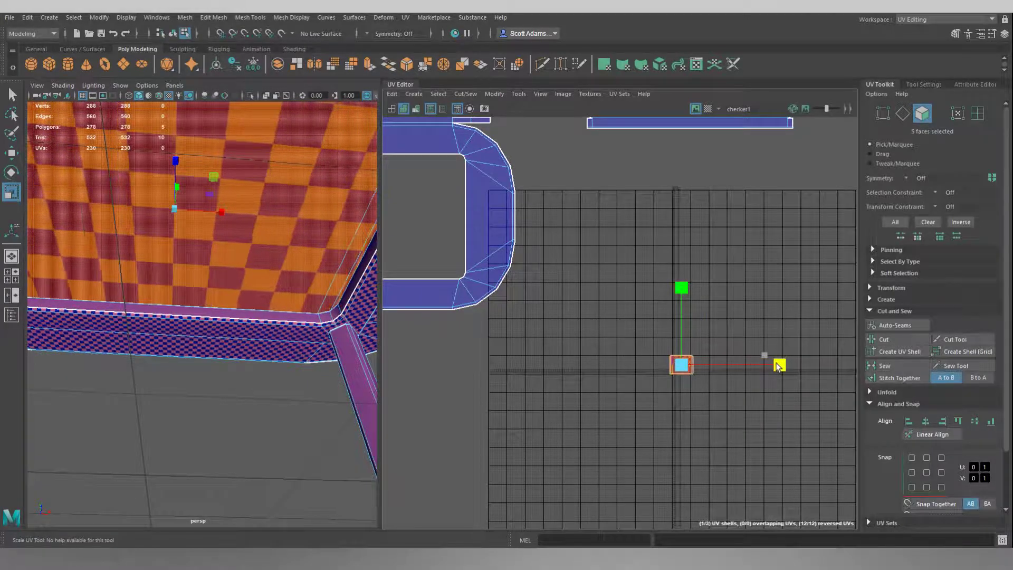
pyautogui.keyDown('alt'); pyautogui.moveTo(286, 268); pyautogui.dragTo(288, 240); pyautogui.keyUp('alt')
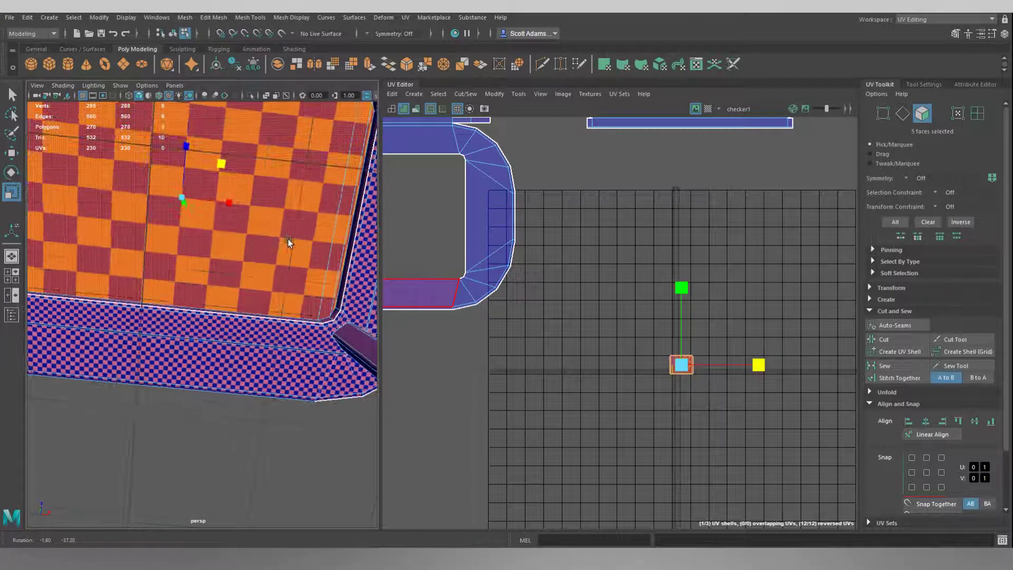
pyautogui.moveTo(682, 289); pyautogui.dragTo(682, 296)
# Scale the panel shell up uniformly until its checker size matches the surrounding frame.
pyautogui.moveTo(683, 365); pyautogui.dragTo(976, 76)
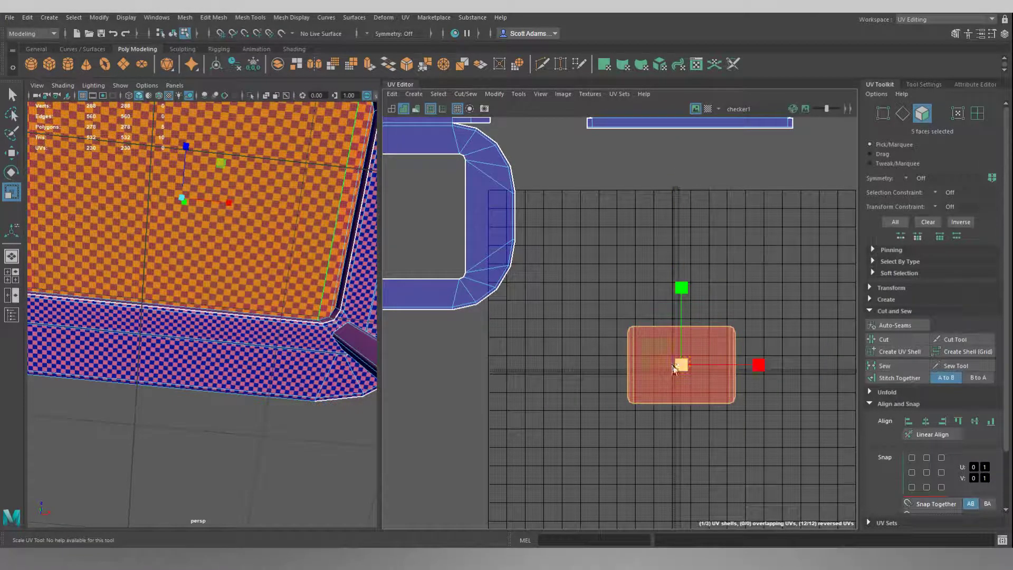
pyautogui.moveTo(679, 368); pyautogui.dragTo(711, 352)
pyautogui.keyDown('alt'); pyautogui.moveTo(361, 310); pyautogui.dragTo(304, 272); pyautogui.keyUp('alt')
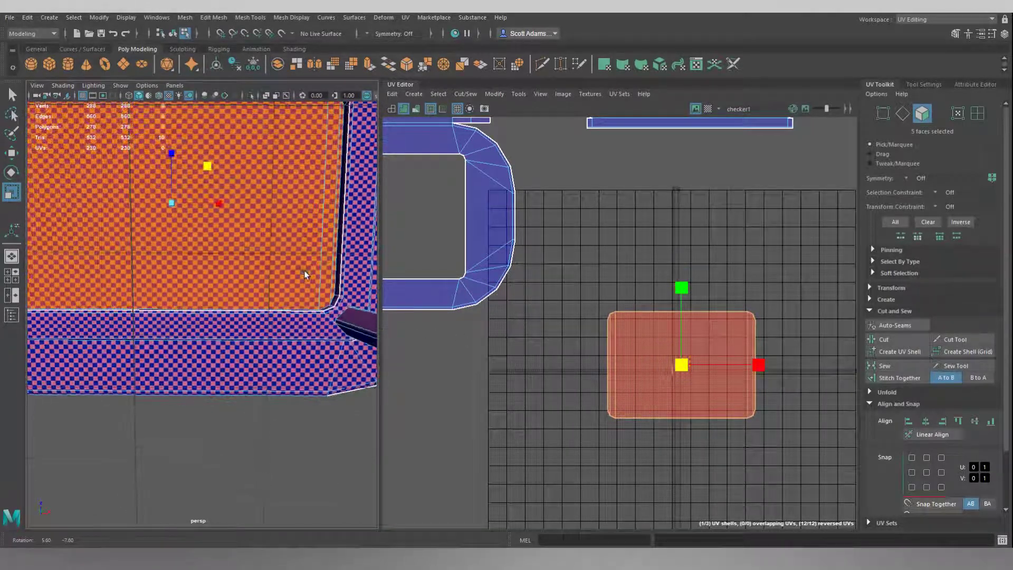
# Flip the reversed panel shell and move it up below the frame shell.
pyautogui.click(495, 94)
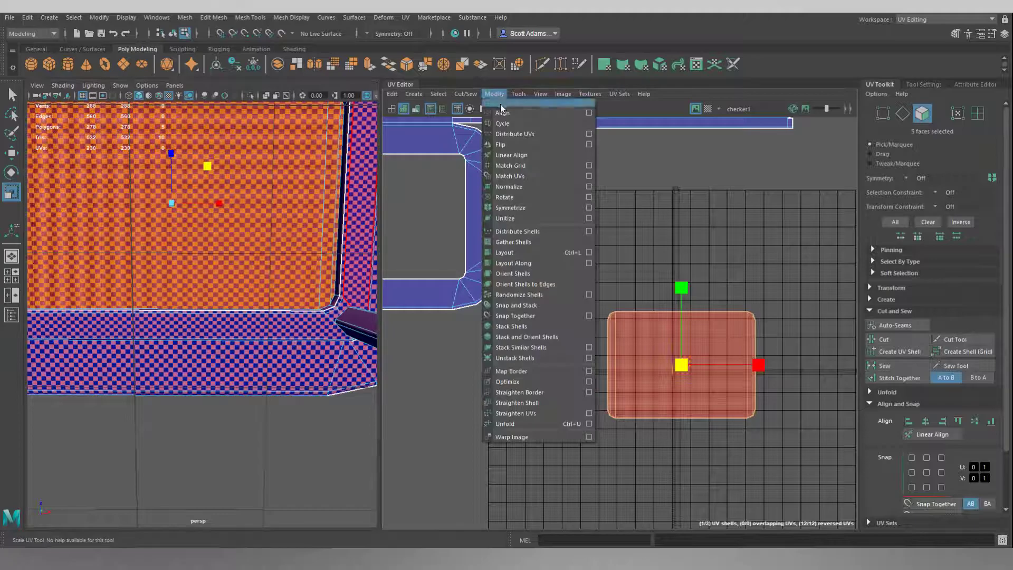
pyautogui.click(505, 147)
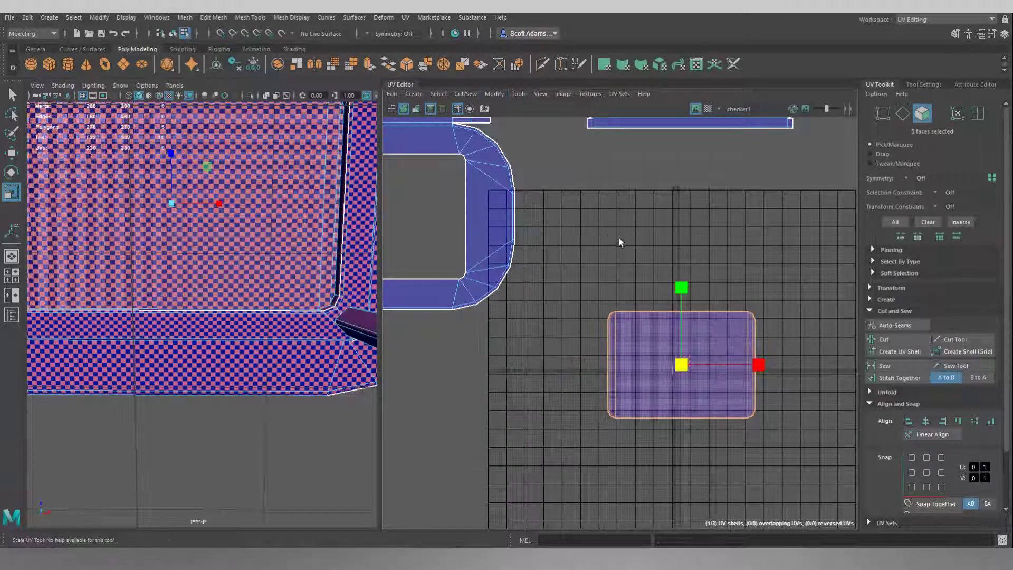
pyautogui.press('w')
pyautogui.moveTo(681, 364); pyautogui.dragTo(640, 232)
pyautogui.click(507, 362)
# Select the two face loops around the frame's inner wall and apply a Cylindrical projection to the 24 faces.
pyautogui.keyDown('alt'); pyautogui.moveTo(339, 294); pyautogui.dragTo(263, 328); pyautogui.keyUp('alt')
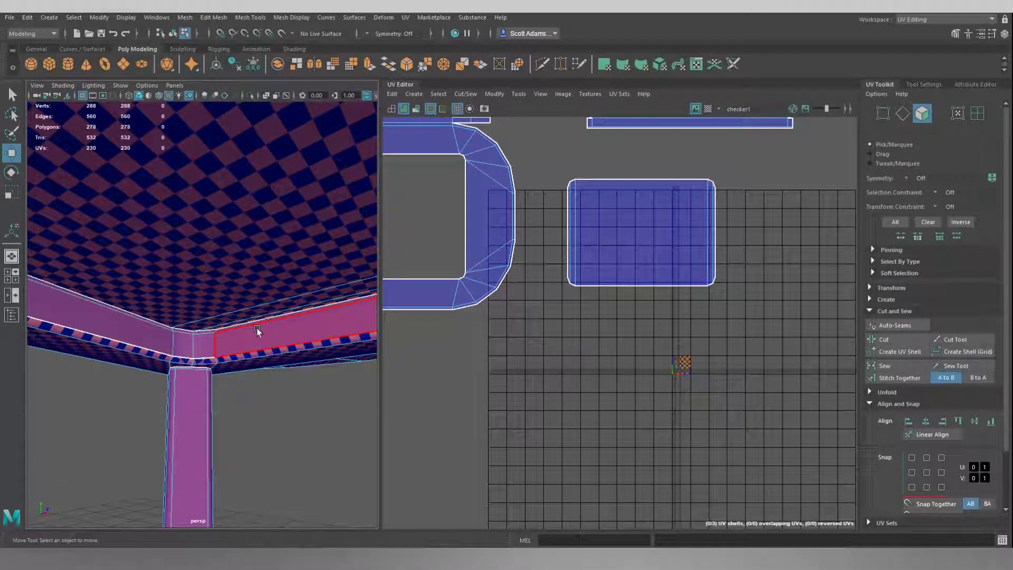
pyautogui.click(257, 333)
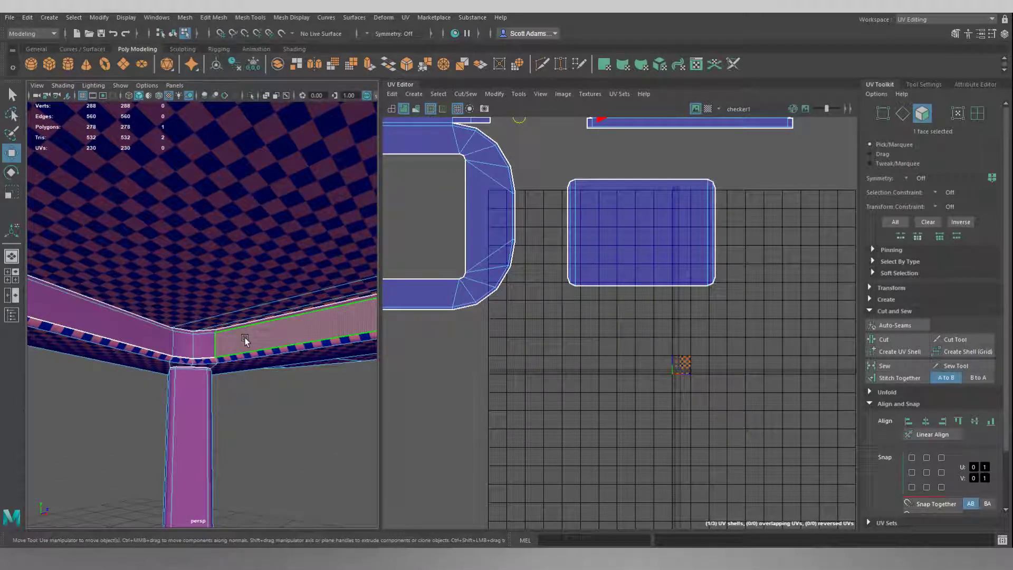
pyautogui.keyDown('shift'); pyautogui.doubleClick(204, 333); pyautogui.keyUp('shift')
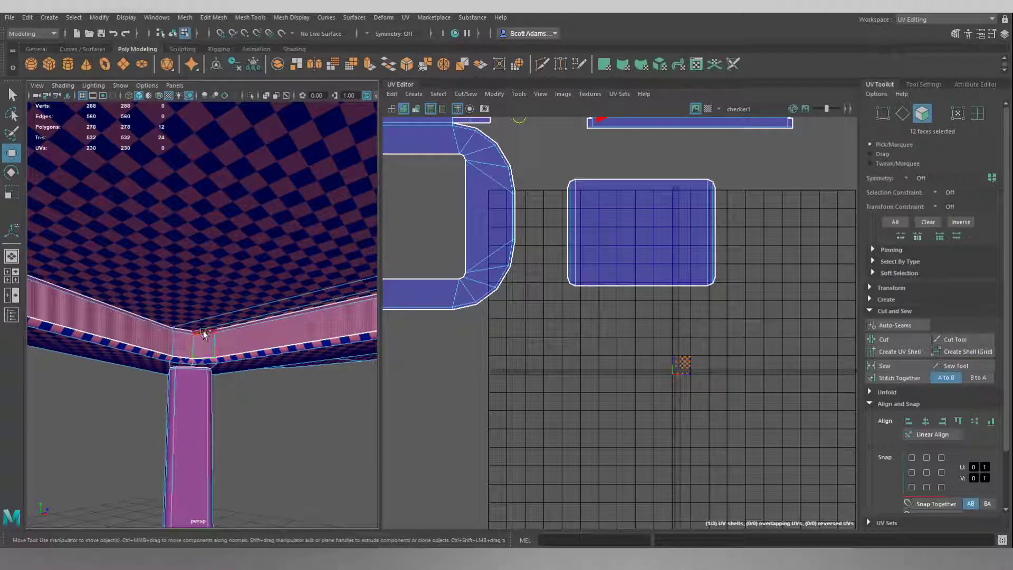
pyautogui.keyDown('shift'); pyautogui.doubleClick(186, 331); pyautogui.keyUp('shift')
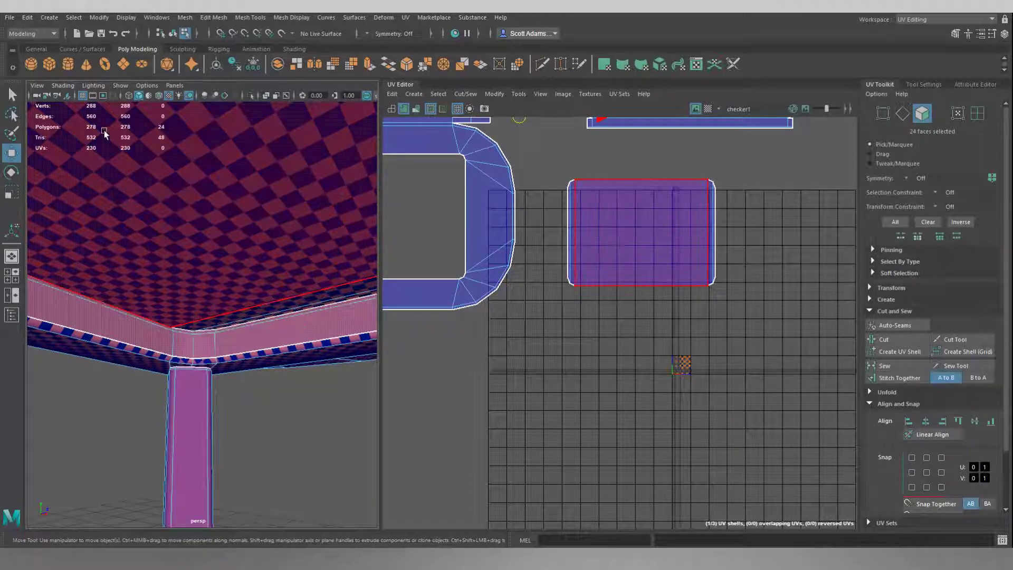
pyautogui.click(421, 97)
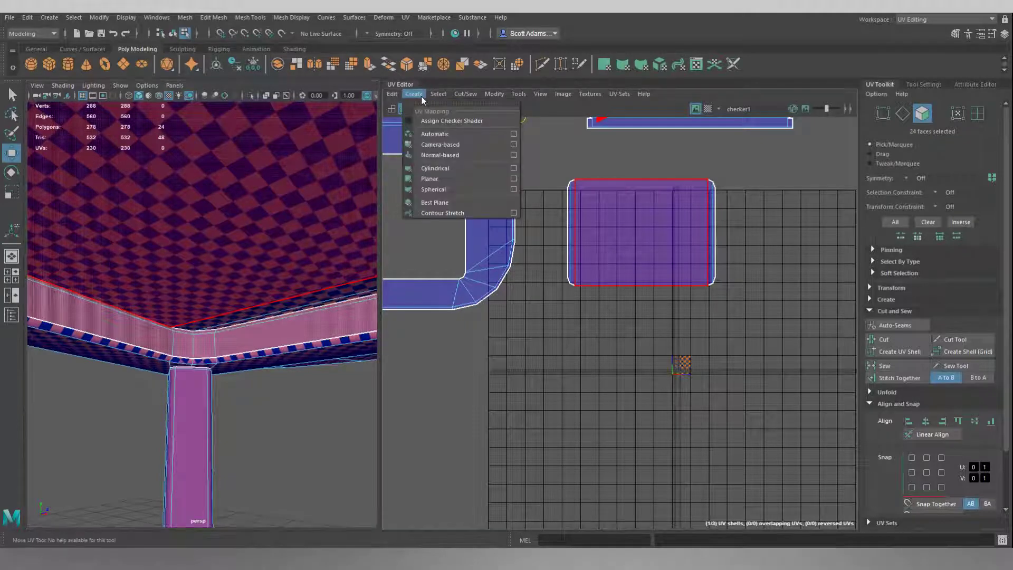
pyautogui.click(446, 169)
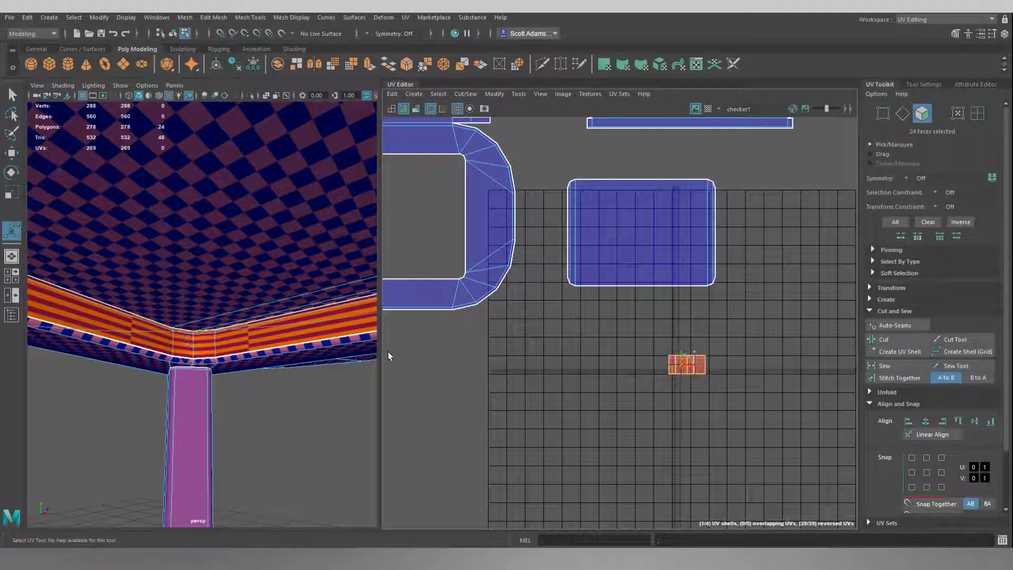
# Flip the reversed UV shell of the frame's inner wall.
pyautogui.keyDown('alt'); pyautogui.moveTo(335, 379); pyautogui.dragTo(156, 376); pyautogui.keyUp('alt')
pyautogui.scroll(-5, 156, 375)
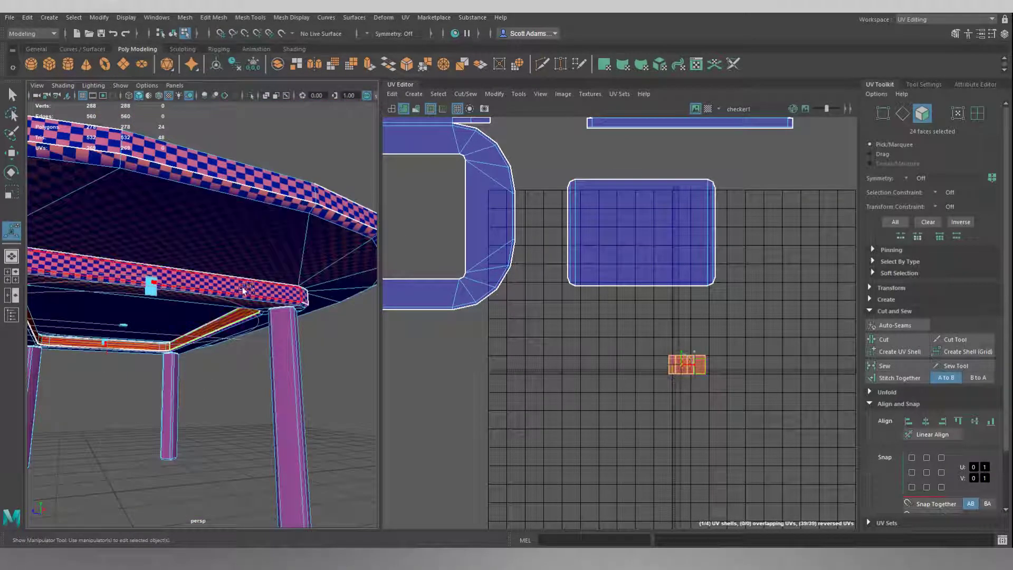
pyautogui.keyDown('alt'); pyautogui.moveTo(164, 315); pyautogui.dragTo(302, 331); pyautogui.keyUp('alt')
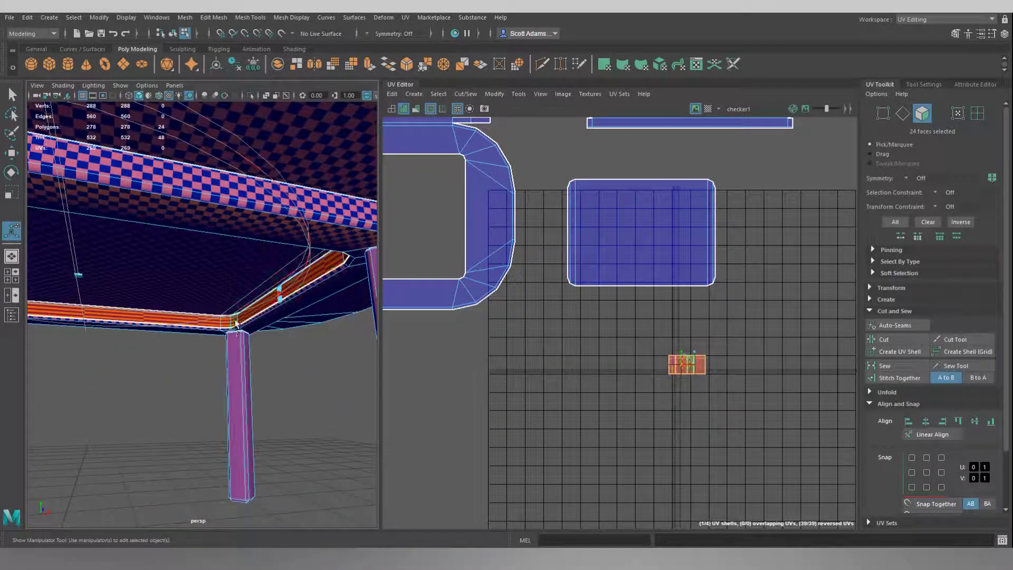
pyautogui.click(491, 93)
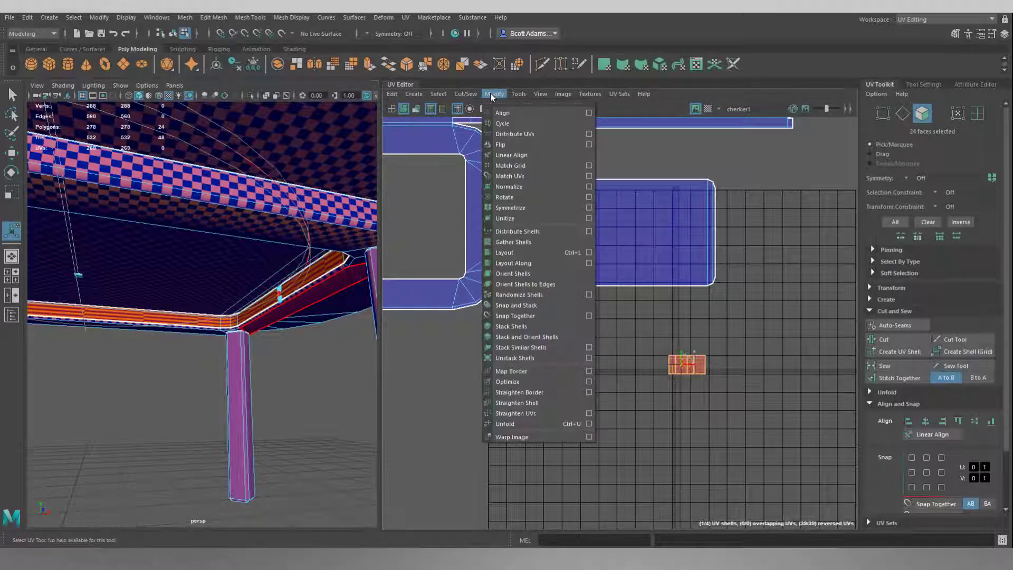
pyautogui.click(499, 145)
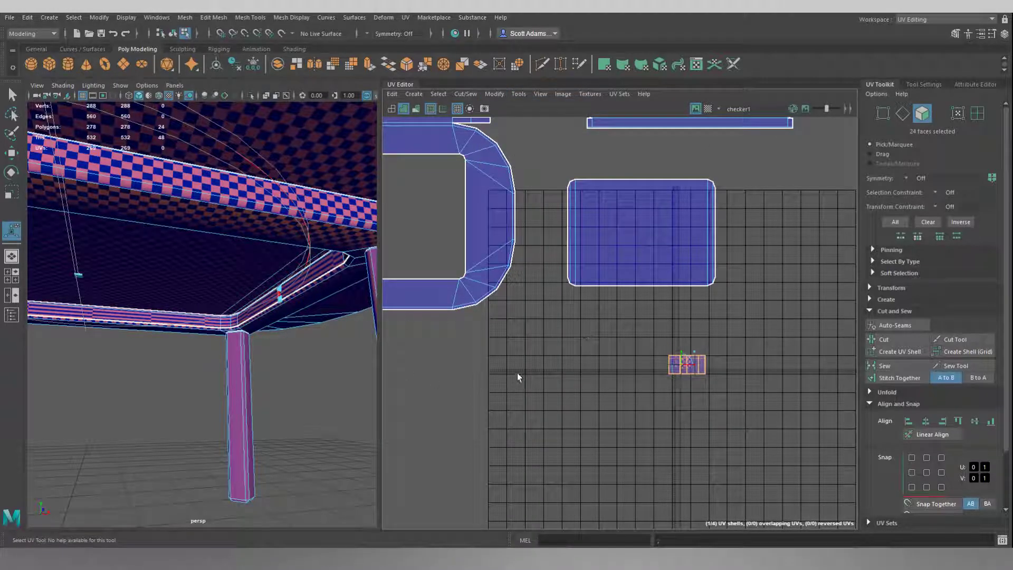
# Stretch the inner wall shell in U into a long strip with even checkers, then scale it down uniformly to match the surrounding checker size.
pyautogui.press('r')
pyautogui.moveTo(765, 366); pyautogui.dragTo(1012, 345)
pyautogui.keyDown('alt'); pyautogui.moveTo(329, 347); pyautogui.dragTo(438, 343); pyautogui.keyUp('alt')
pyautogui.scroll(3, 280, 344)
pyautogui.scroll(4, 279, 345)
pyautogui.moveTo(765, 365); pyautogui.dragTo(1009, 365)
pyautogui.moveTo(687, 364); pyautogui.dragTo(652, 393)
pyautogui.moveTo(652, 390); pyautogui.dragTo(650, 392)
# Move the inner wall strip up slightly in V, closer to the underside panel shell.
pyautogui.press('w')
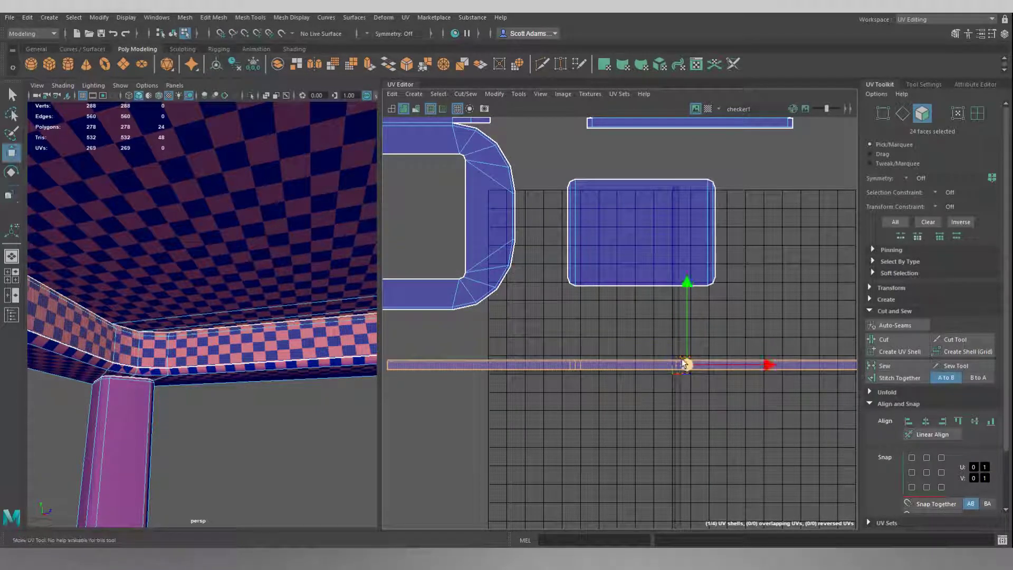
pyautogui.moveTo(689, 356); pyautogui.dragTo(689, 338)
pyautogui.scroll(-10, 199, 433)
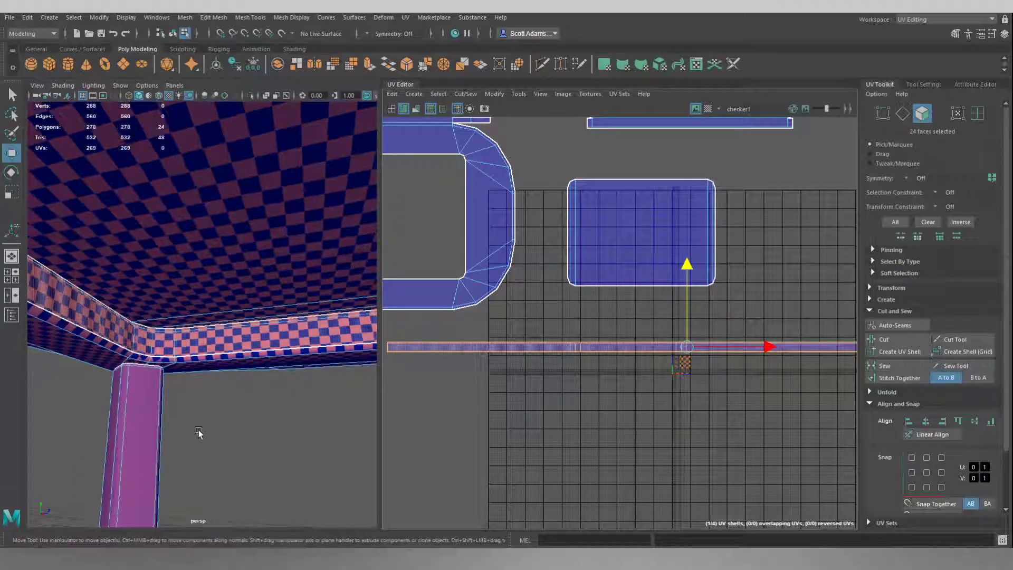
pyautogui.keyDown('alt'); pyautogui.moveTo(224, 394); pyautogui.dragTo(213, 362); pyautogui.keyUp('alt')
pyautogui.scroll(8, 217, 357)
pyautogui.keyDown('alt'); pyautogui.moveTo(274, 381); pyautogui.dragTo(306, 384); pyautogui.keyUp('alt')
pyautogui.keyDown('alt'); pyautogui.moveTo(298, 421); pyautogui.dragTo(247, 385); pyautogui.keyUp('alt')
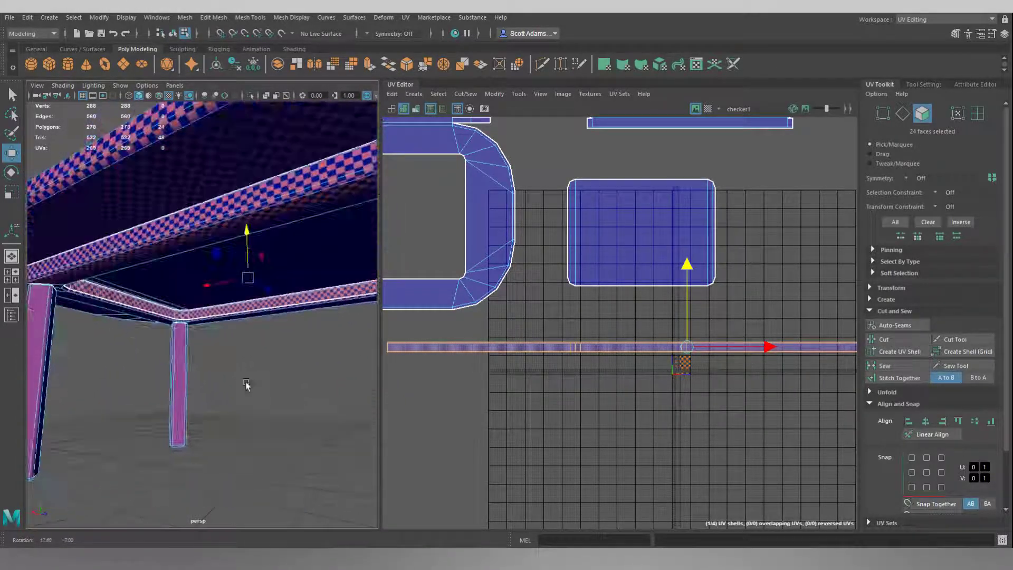